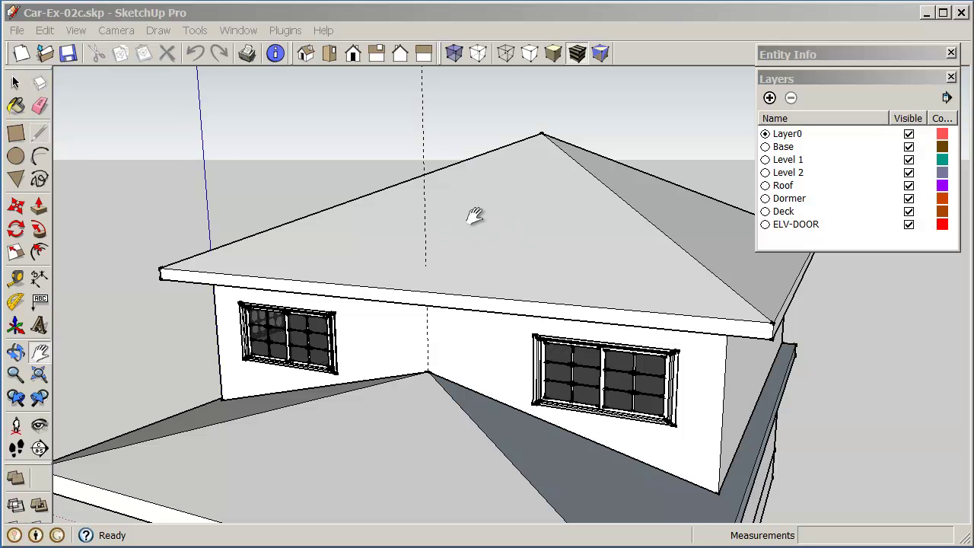
Place guides 2' to each side of the wall corner edge
left_click(15, 83)
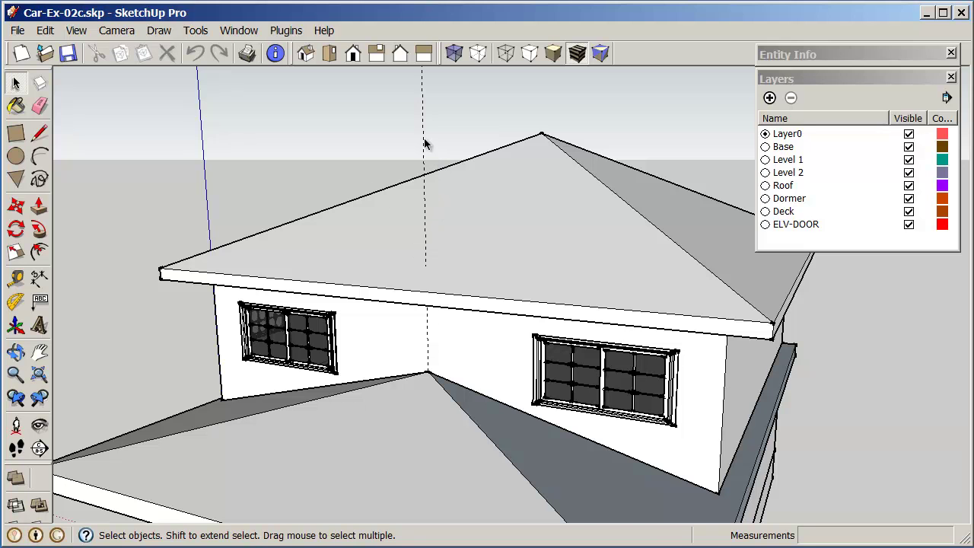
left_click(17, 280)
left_click(427, 336)
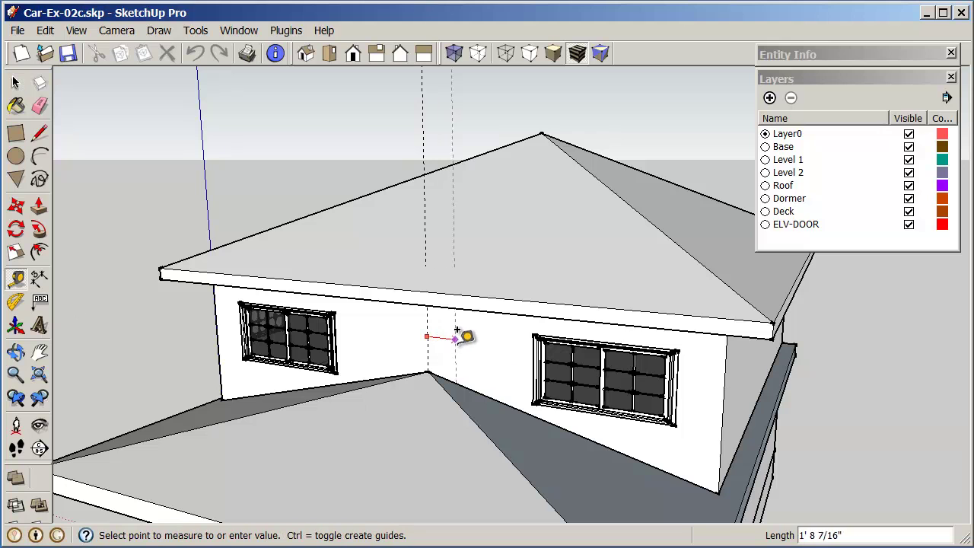
left_click(460, 331)
type("2")
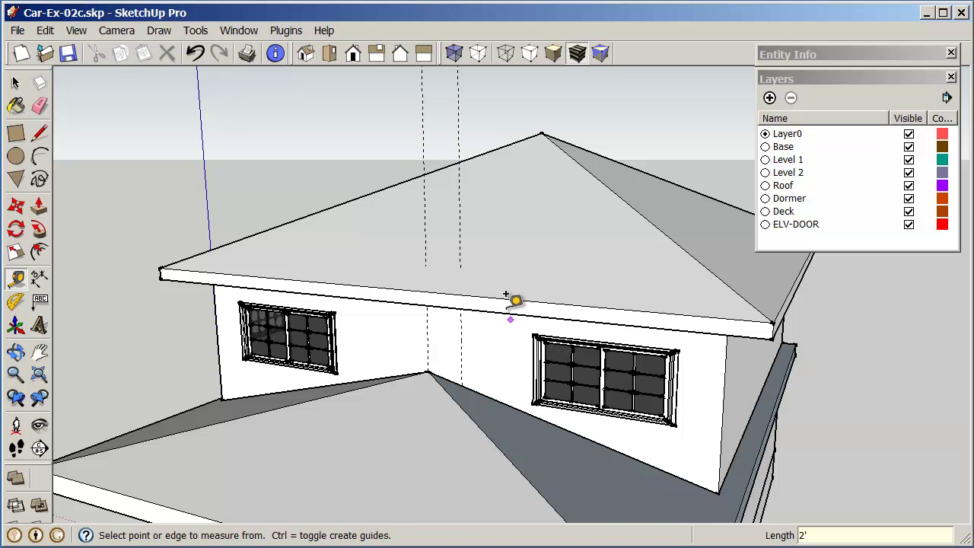
left_click(426, 326)
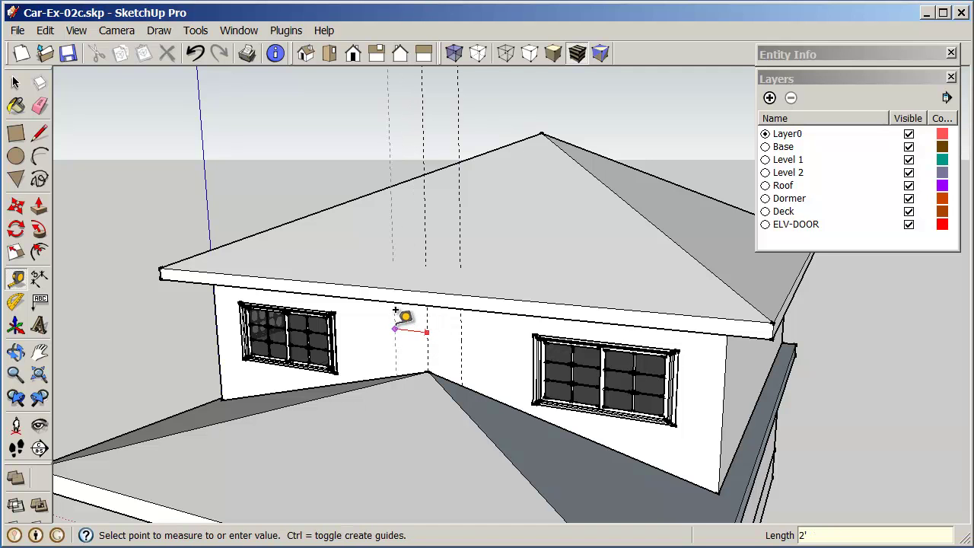
left_click(395, 311)
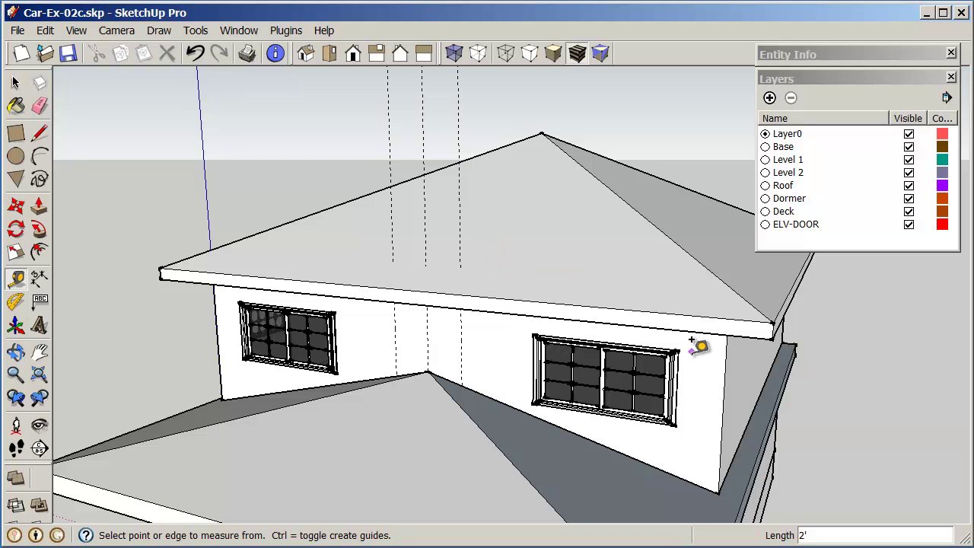
Draw a 4' line between the outer guides at the roof's lower edge
left_click(39, 132)
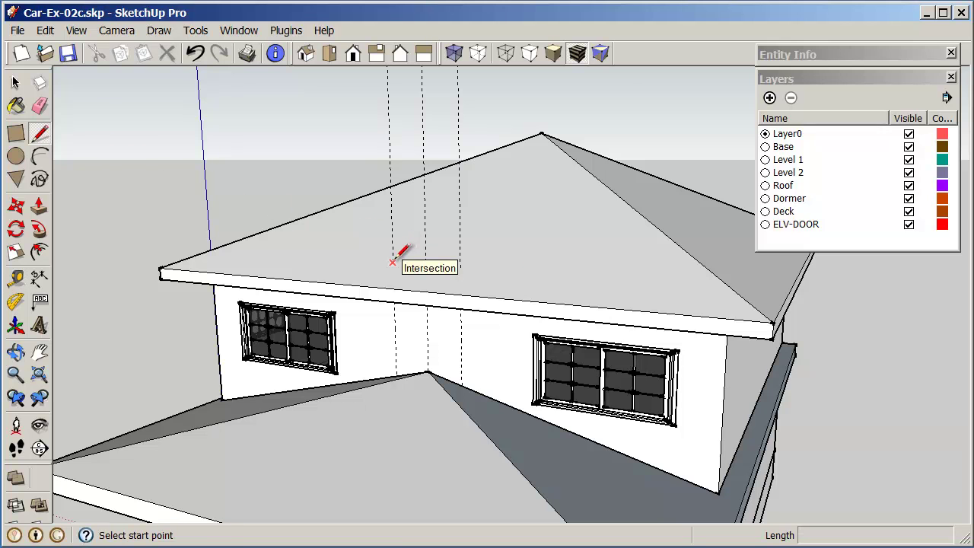
left_click(393, 262)
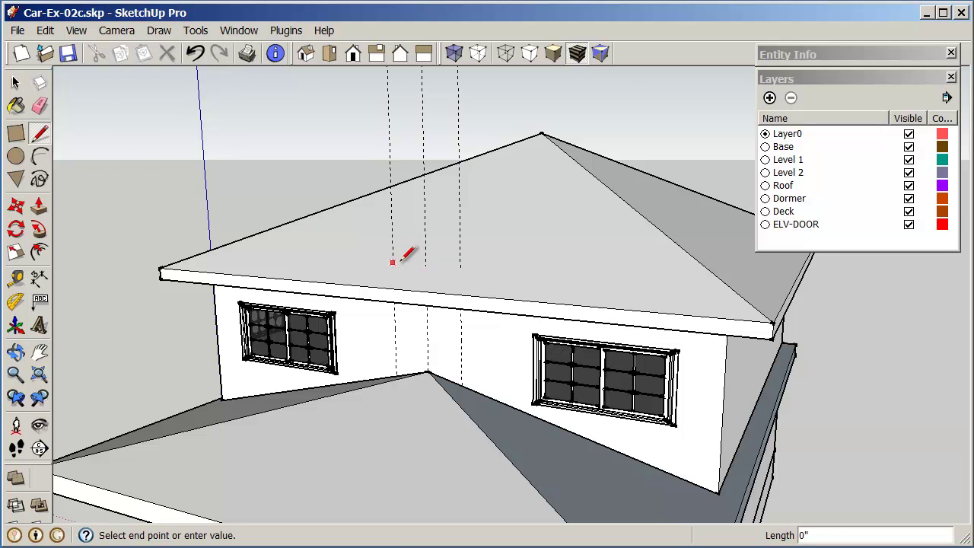
left_click(460, 267)
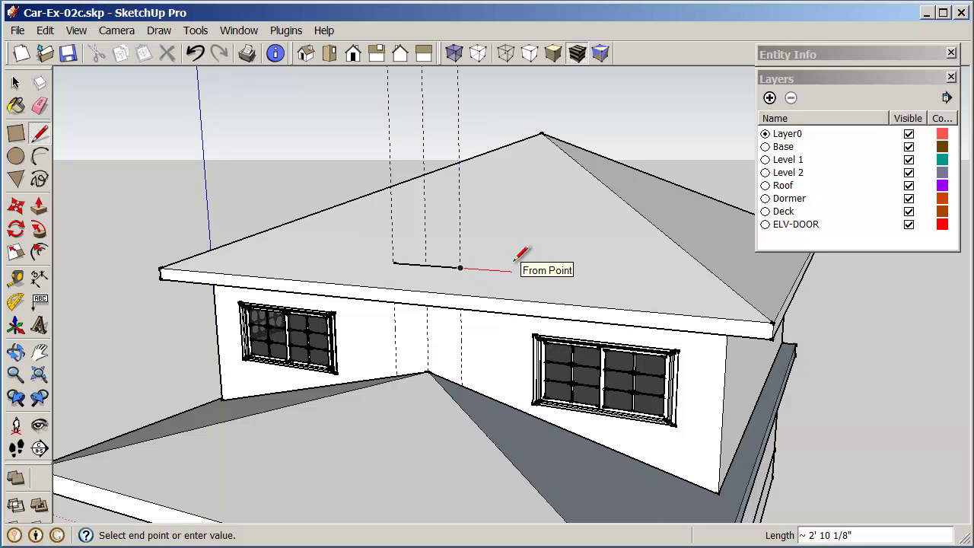
key("Escape")
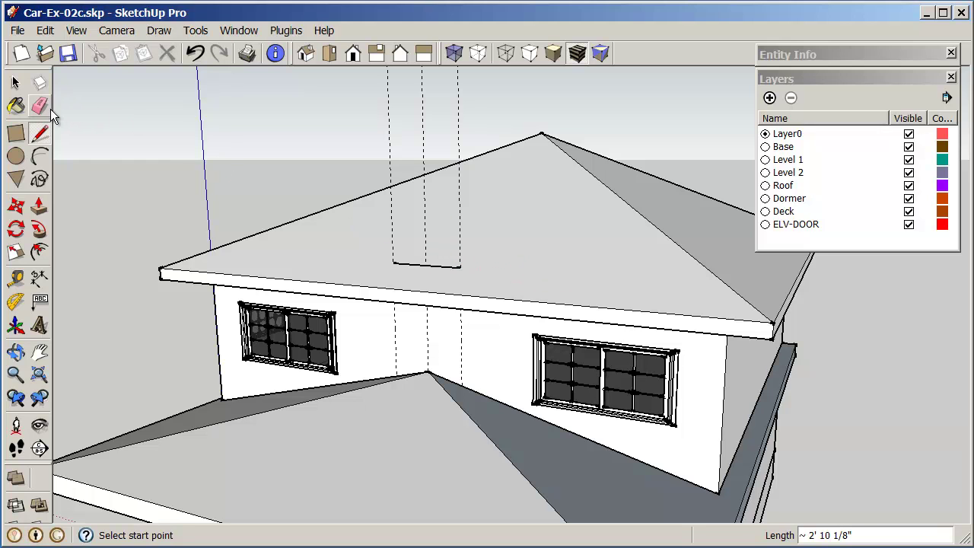
Offset guides 1' outside each end of the roof line and add a horizontal guide up the slope
left_click(15, 278)
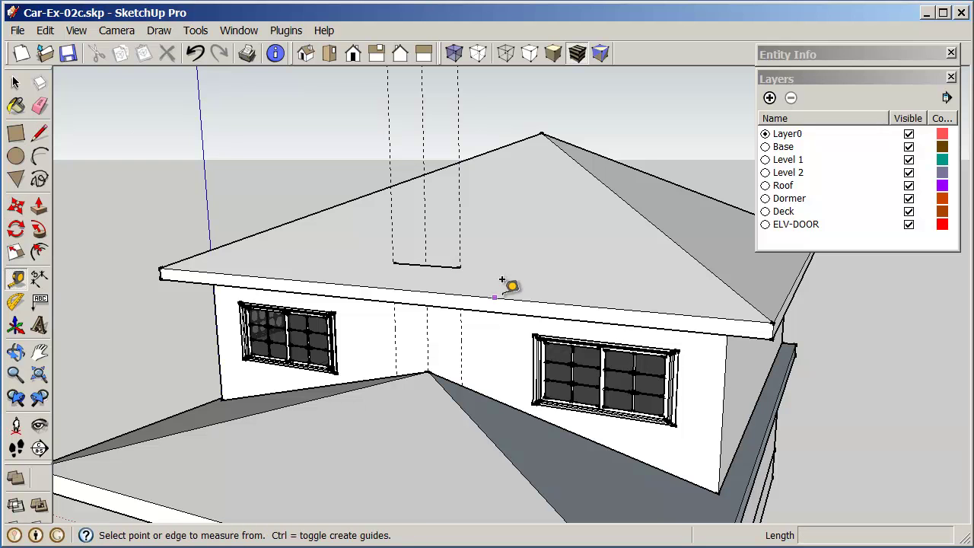
left_click(459, 222)
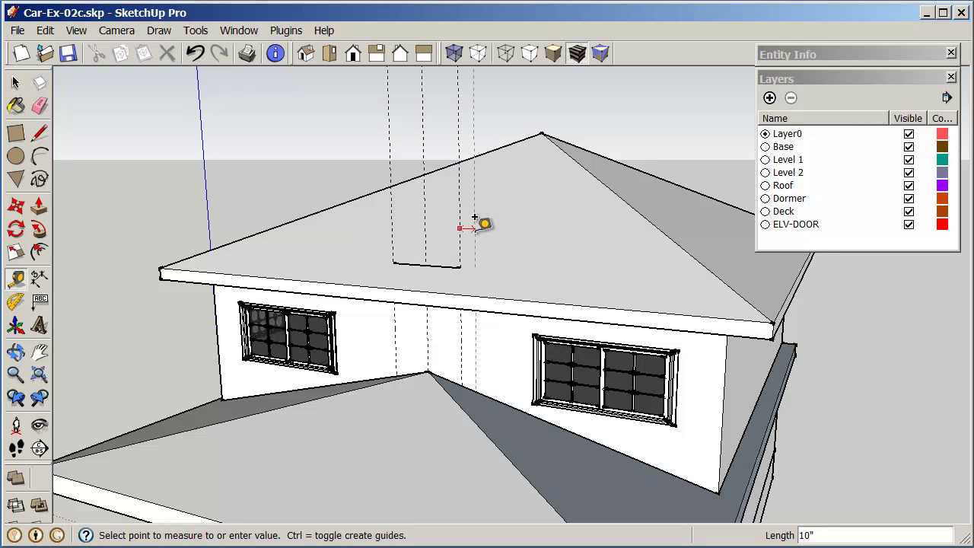
left_click(474, 219)
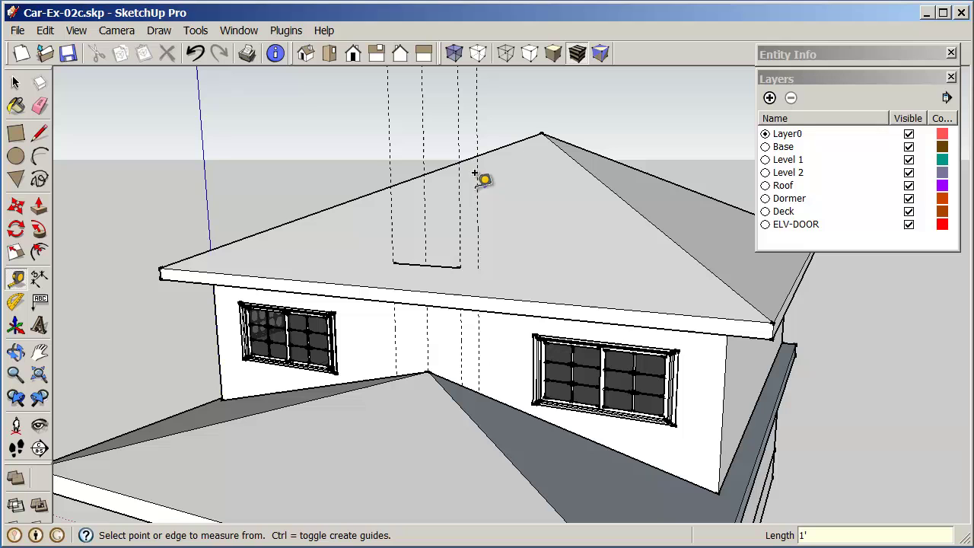
left_click(393, 206)
left_click(376, 197)
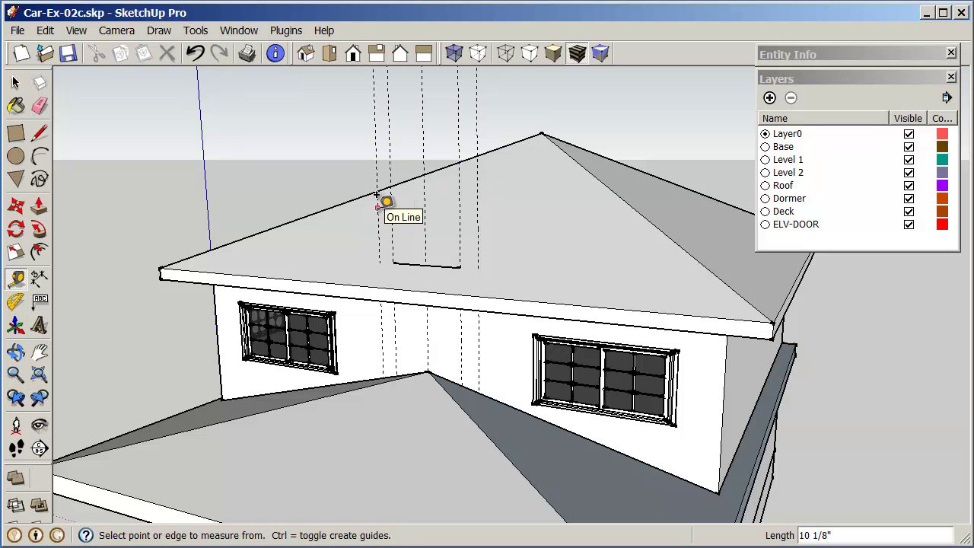
type("1")
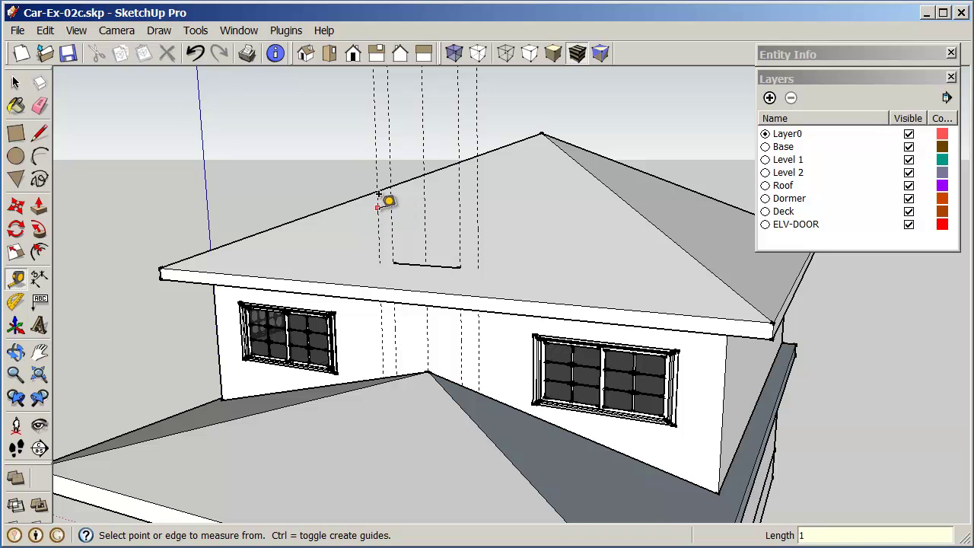
left_click(440, 266)
left_click(445, 216)
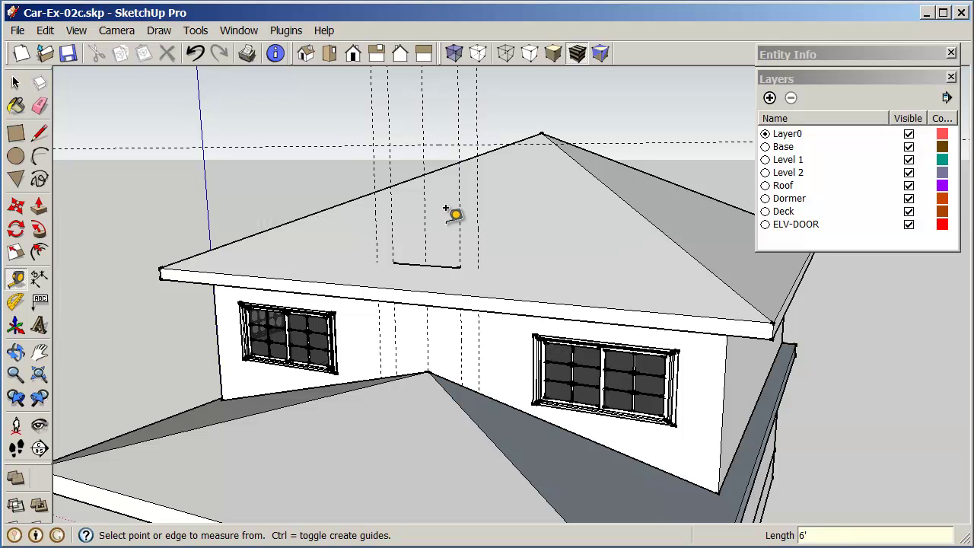
Add a guide from the roof apex down the right hip line
middle_click_drag(454, 215, 567, 158)
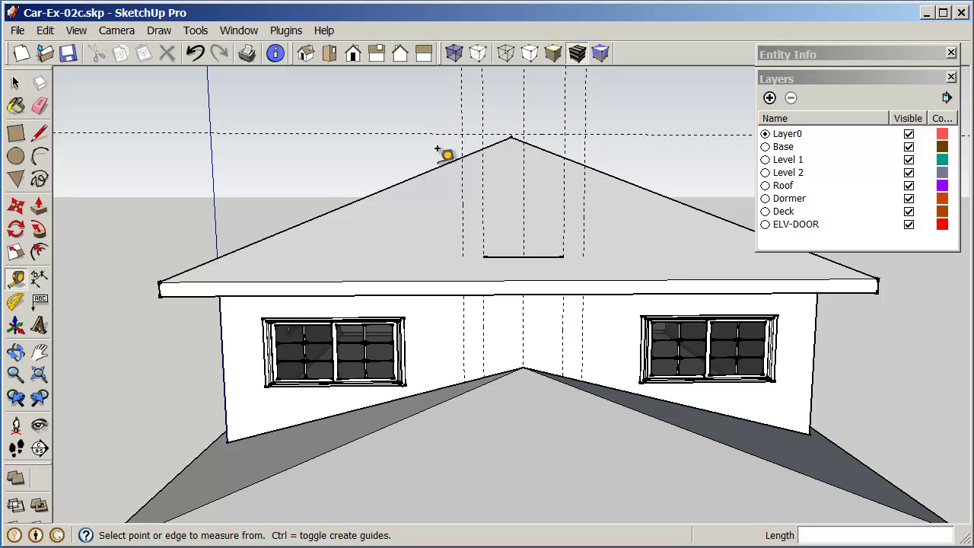
middle_click_drag(545, 156, 414, 283)
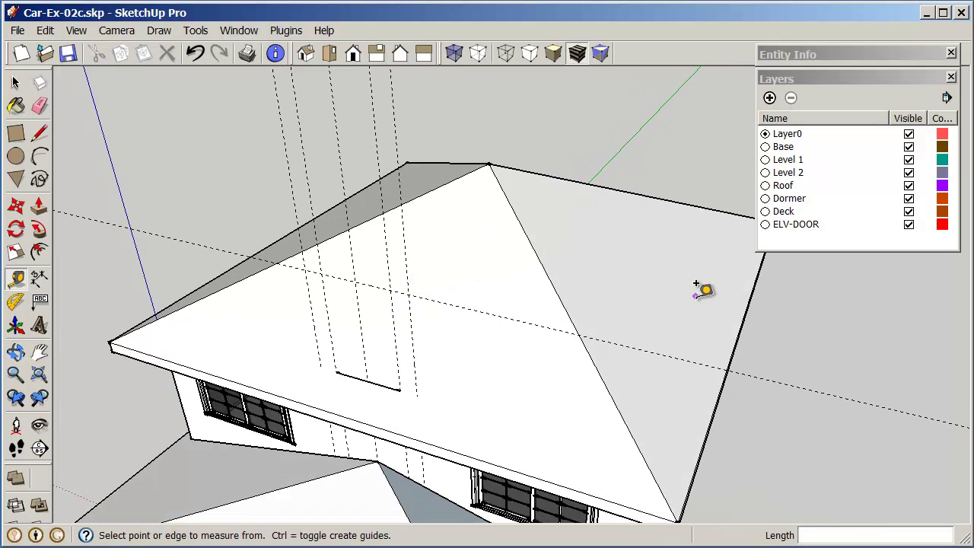
middle_click_drag(696, 288, 646, 274)
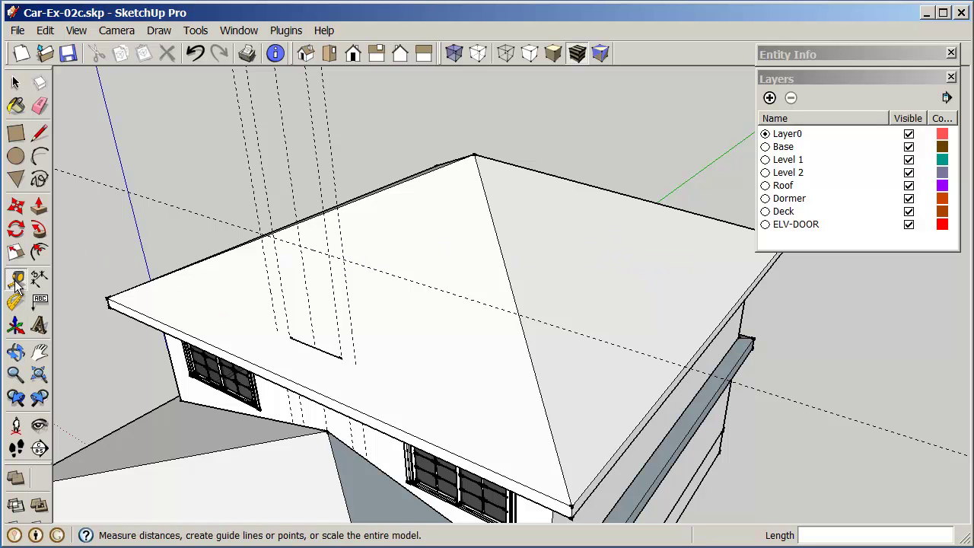
left_click(474, 155)
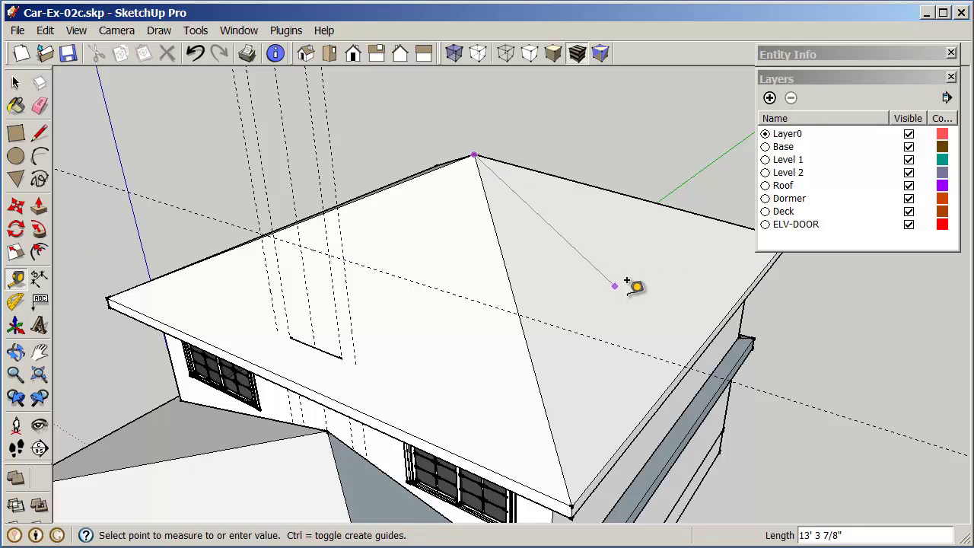
left_click(713, 320)
Add a second guide along the other hip line and select the apex guide
middle_click_drag(609, 266, 600, 200)
left_click(561, 160)
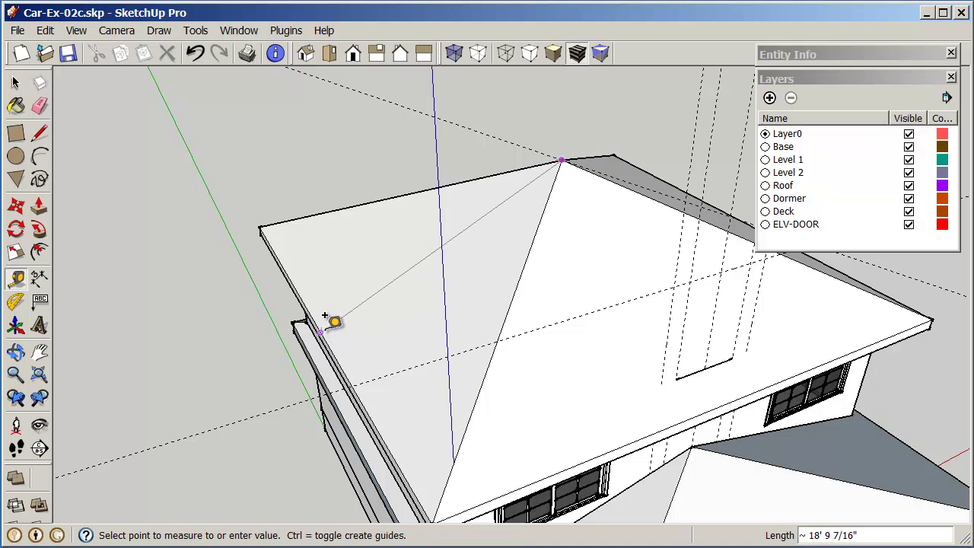
left_click(331, 315)
middle_click_drag(480, 241, 530, 157)
left_click(15, 83)
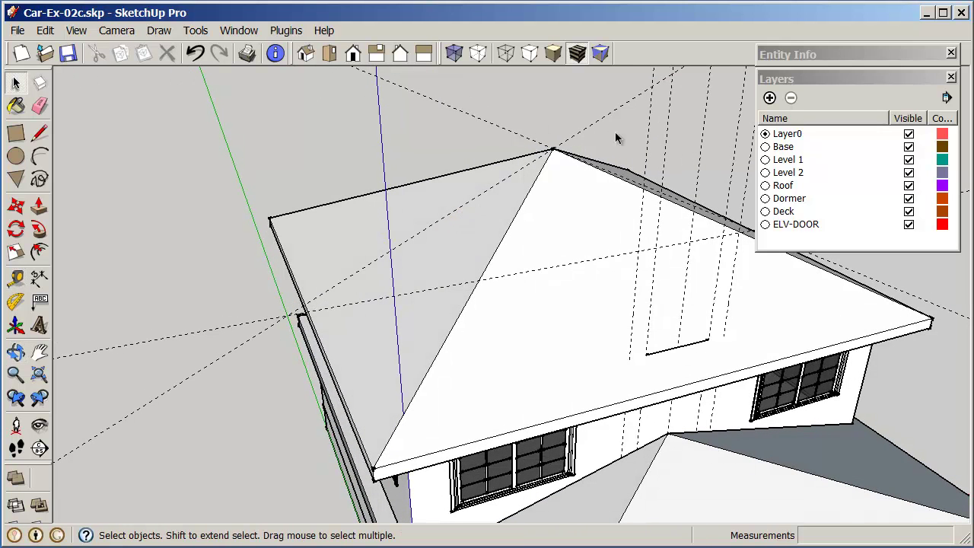
left_click_drag(491, 114, 480, 113)
left_click(482, 122)
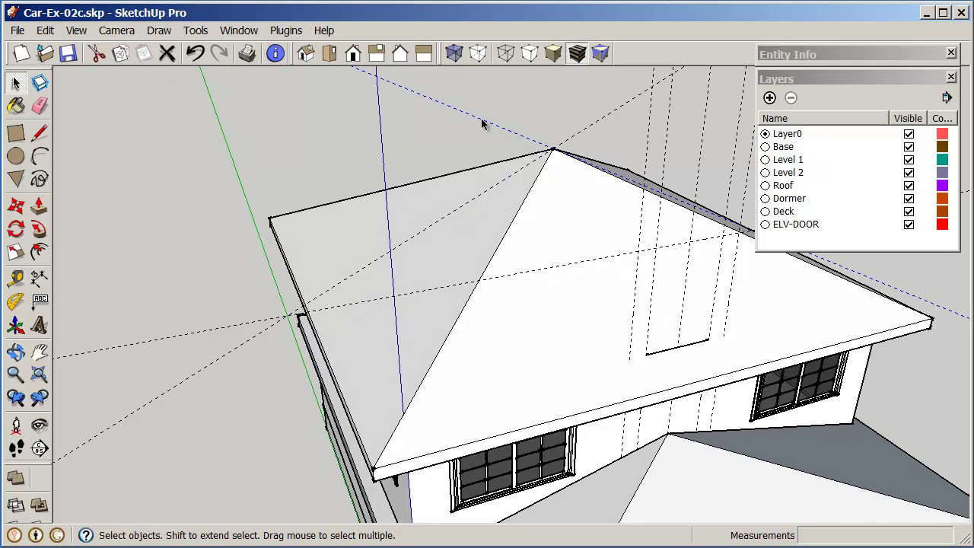
Move the selected hip guides down the roof face
left_click(15, 206)
left_click(557, 150)
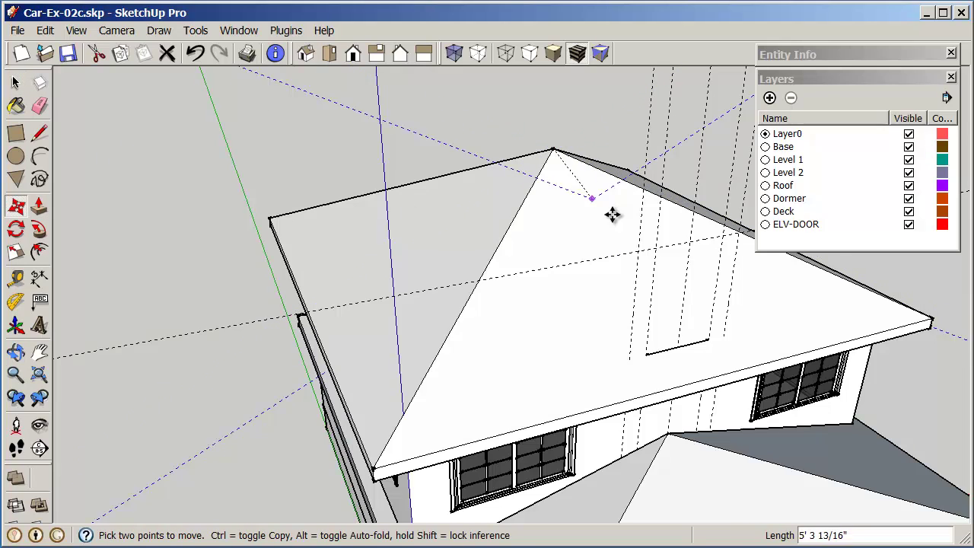
left_click(688, 242)
middle_click_drag(735, 282, 531, 270)
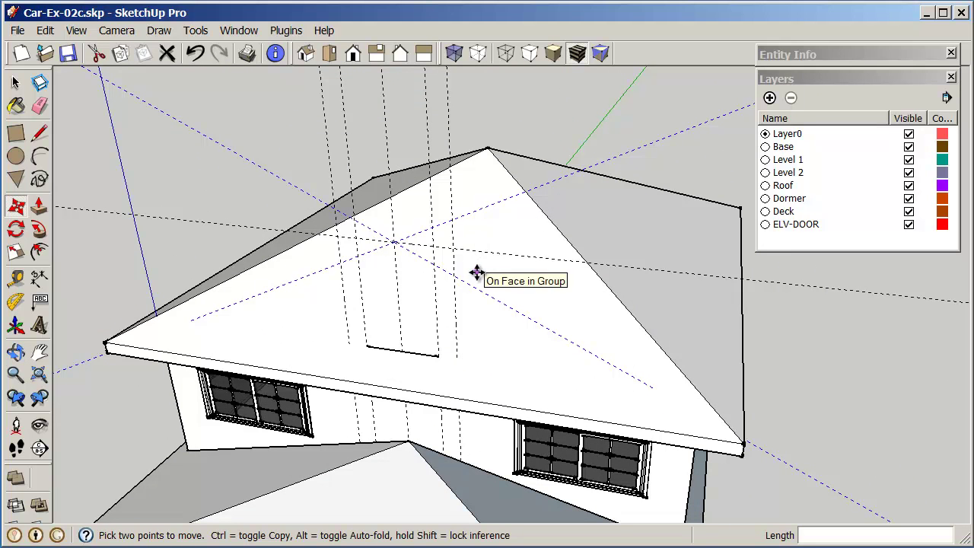
middle_click_drag(521, 300, 566, 277)
middle_click_drag(572, 244, 591, 199)
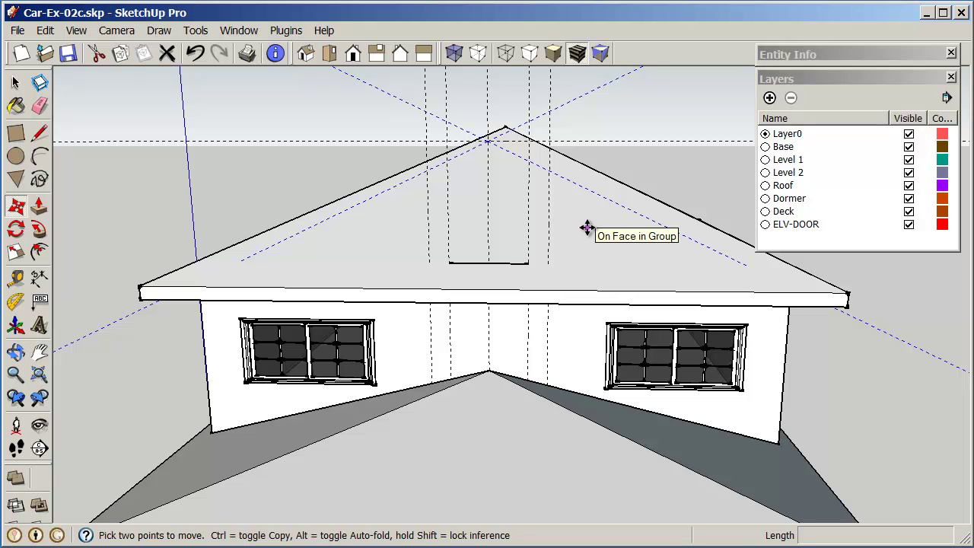
left_click(587, 227)
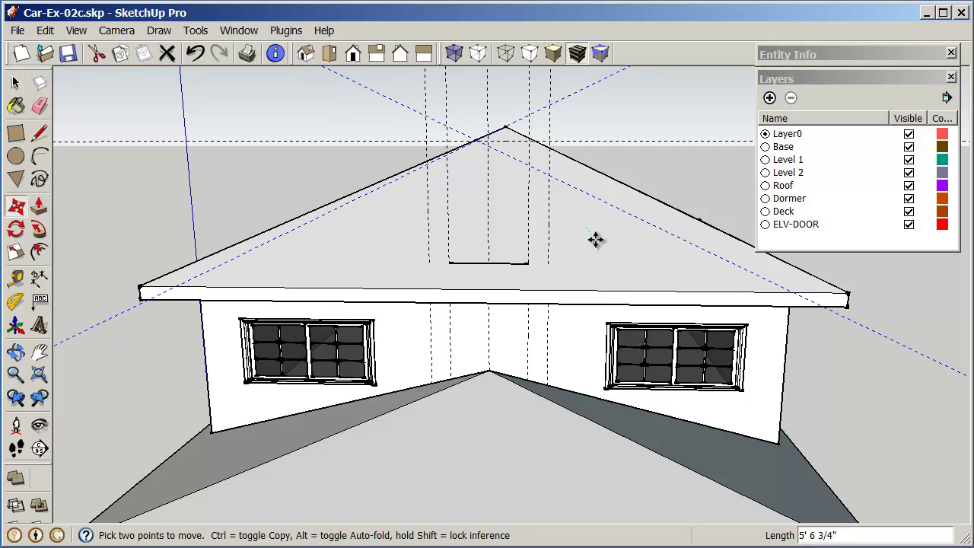
left_click(594, 240)
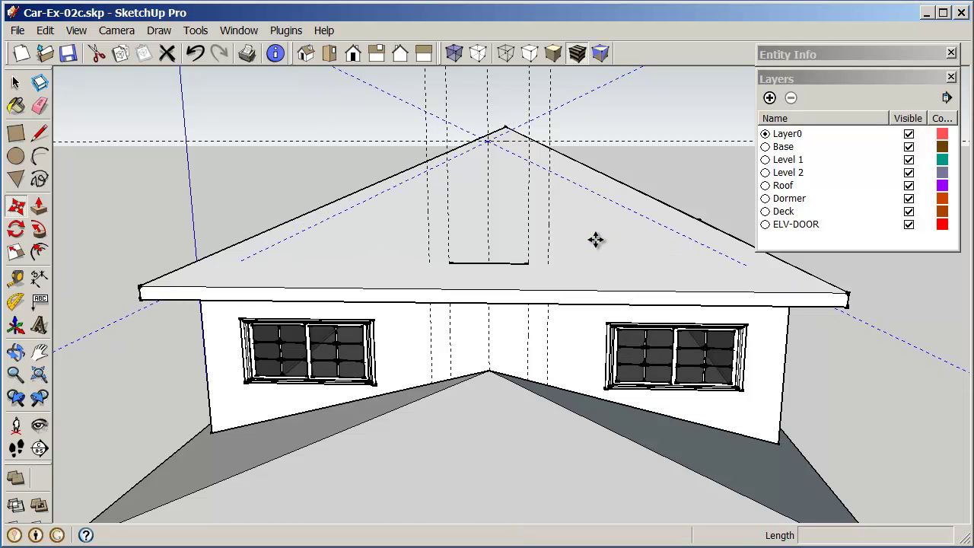
Copy the hip guides 6" lower, just above the dormer outline
left_click(573, 333)
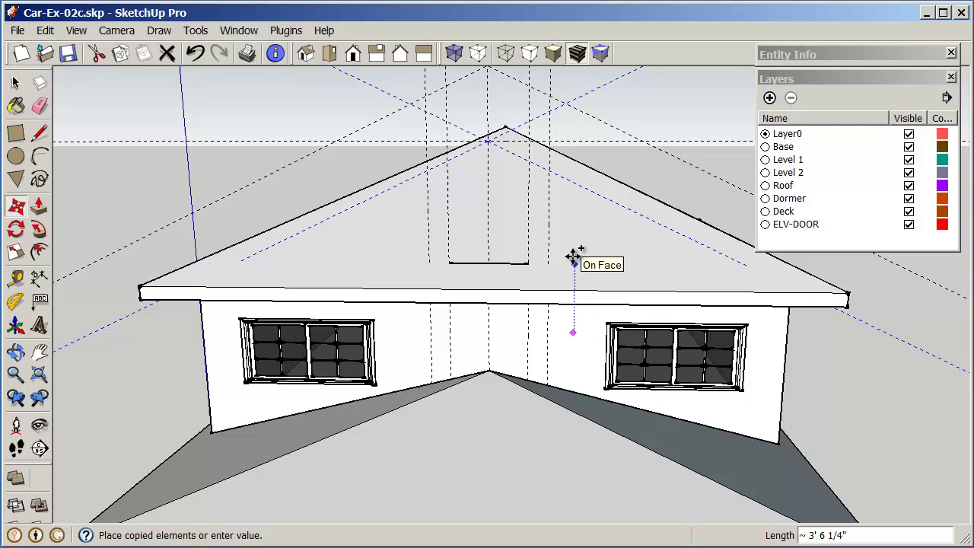
left_click(572, 354)
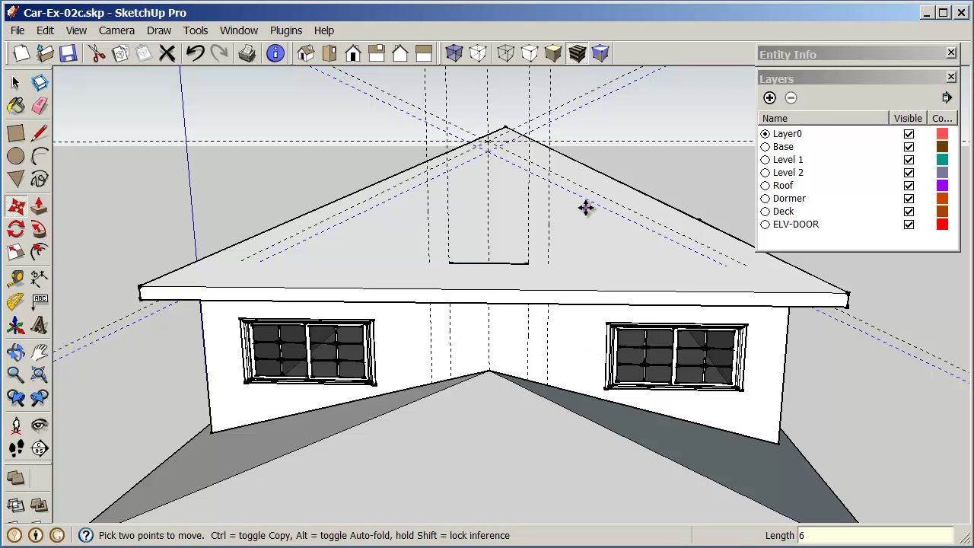
middle_click_drag(598, 167, 468, 244)
Draw the dormer outline's right sloping edge, eave step and side down to the base line
left_click(15, 84)
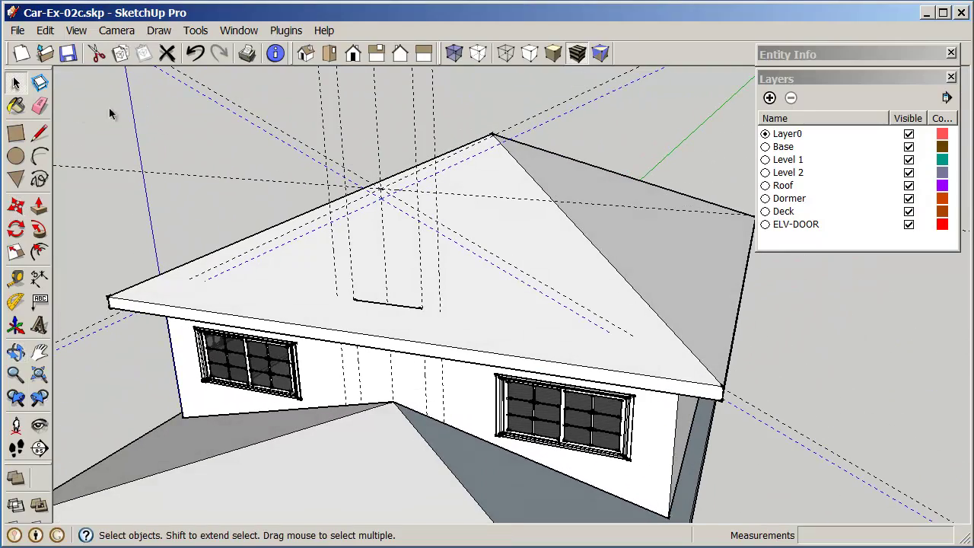
left_click(166, 127)
middle_click_drag(386, 234, 522, 249)
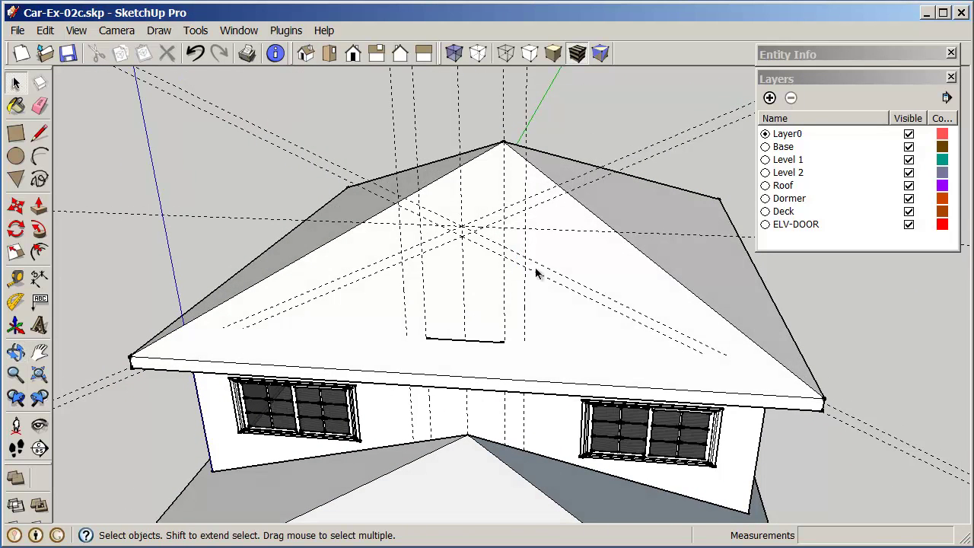
left_click(41, 133)
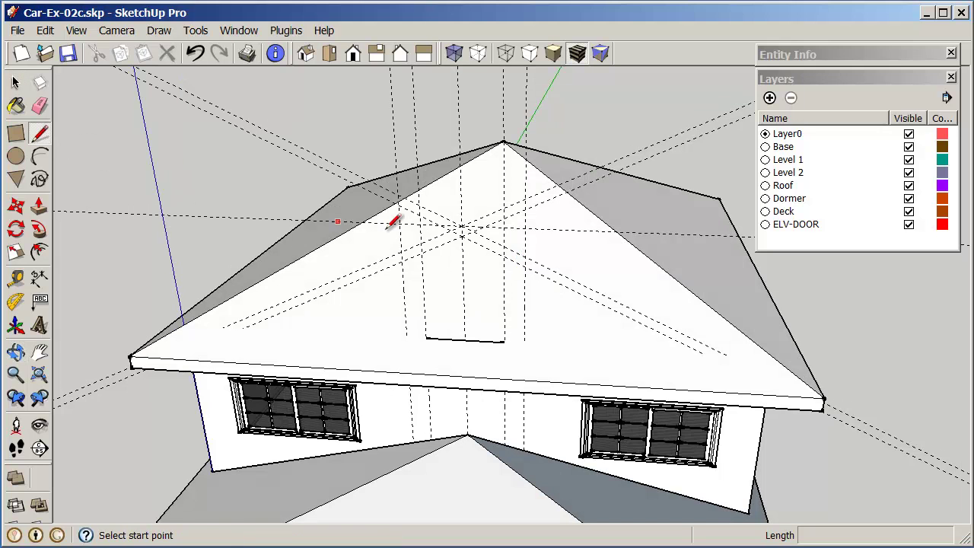
left_click(526, 257)
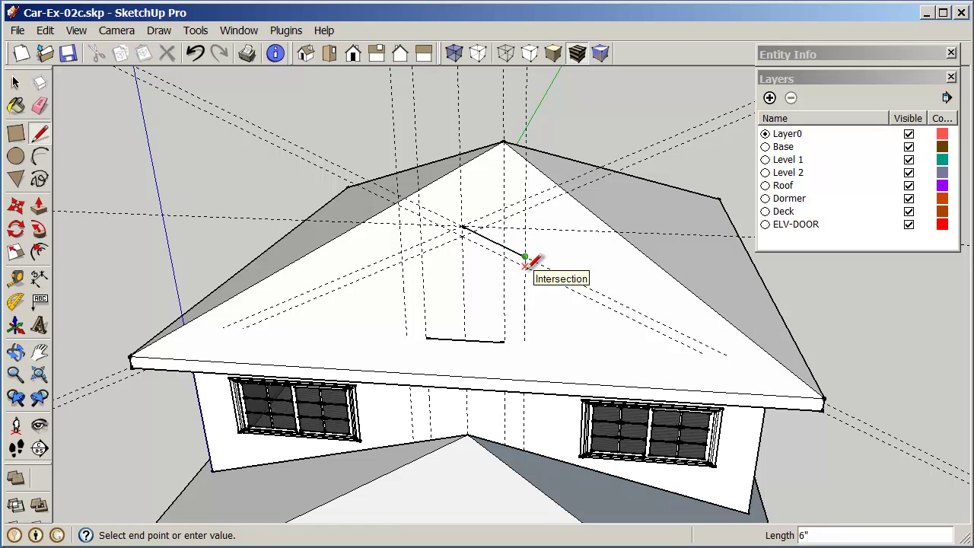
left_click(505, 265)
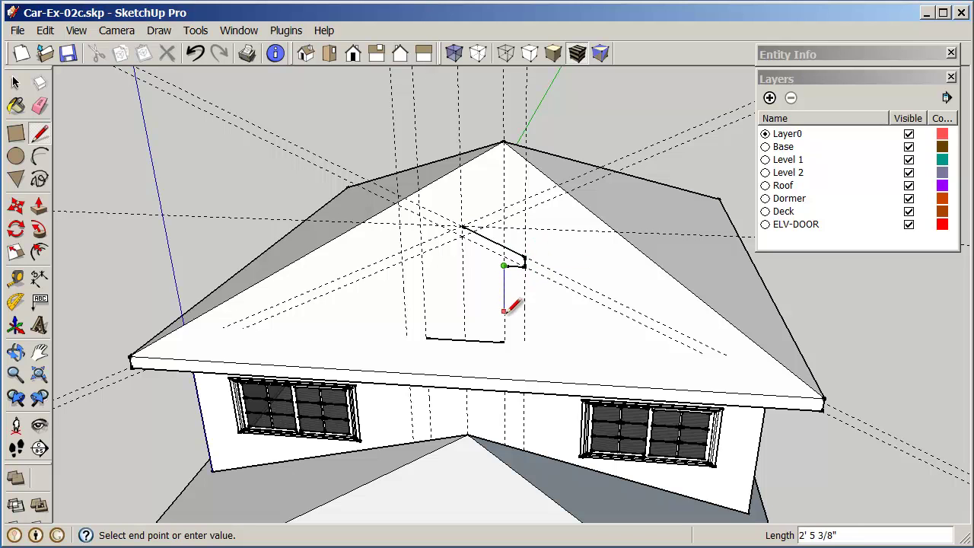
left_click(505, 342)
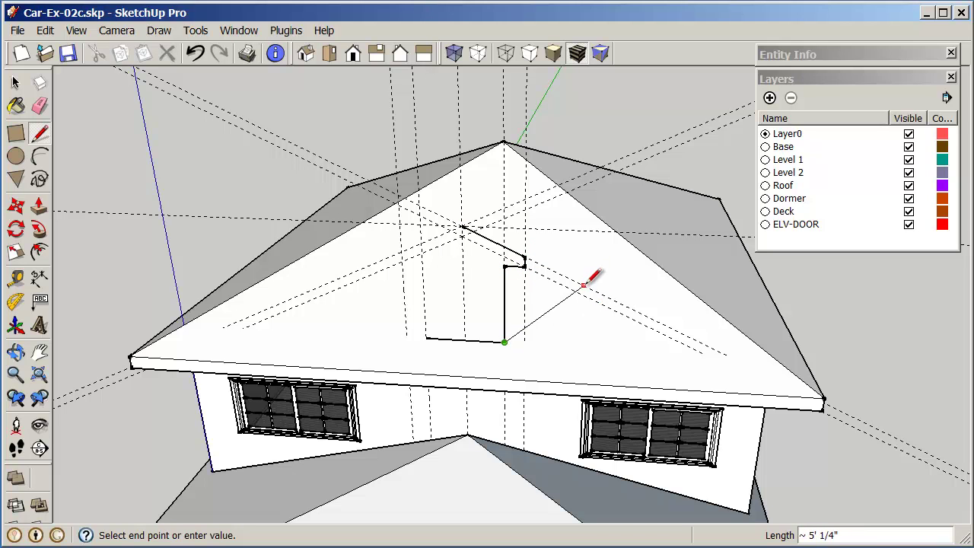
key("Escape")
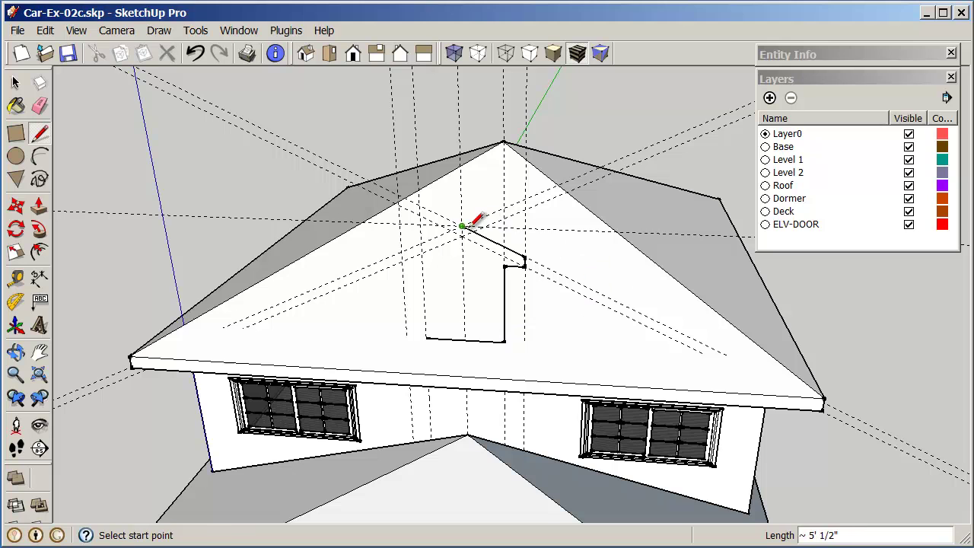
Draw the left sloping edge and side from the apex, closing the gable-topped outline
left_click(462, 226)
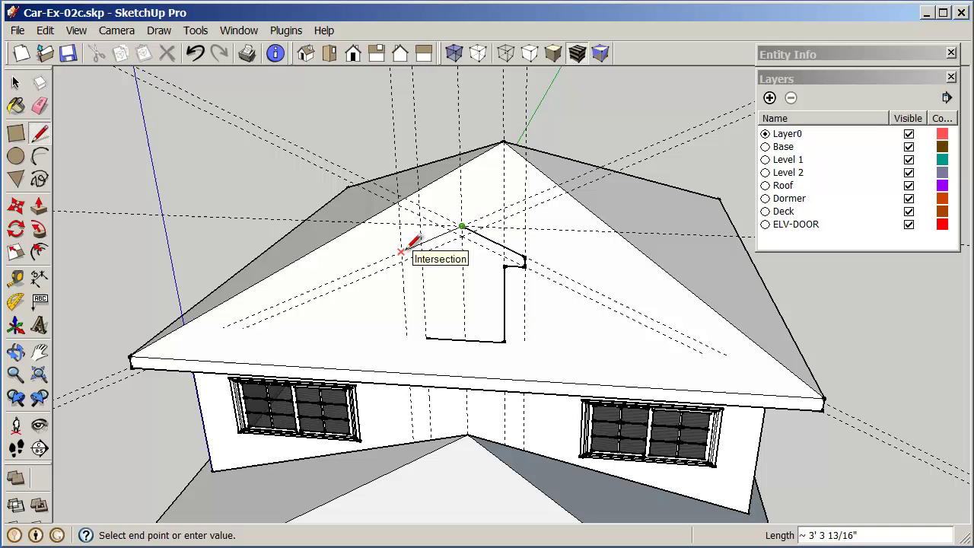
left_click(401, 251)
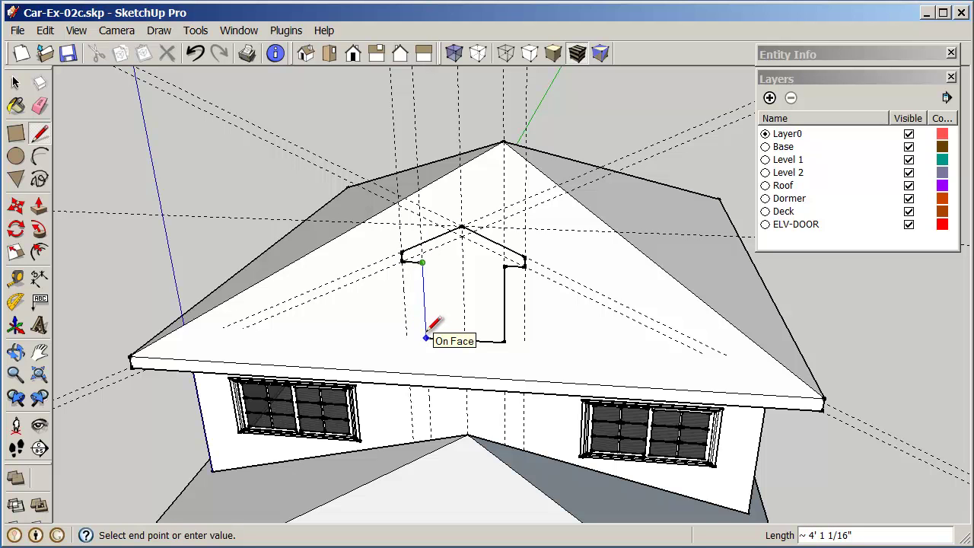
left_click(427, 337)
mouse_move(519, 301)
middle_mouse_down()
mouse_move(482, 313)
mouse_move(286, 268)
mouse_move(414, 302)
mouse_move(376, 255)
middle_mouse_up()
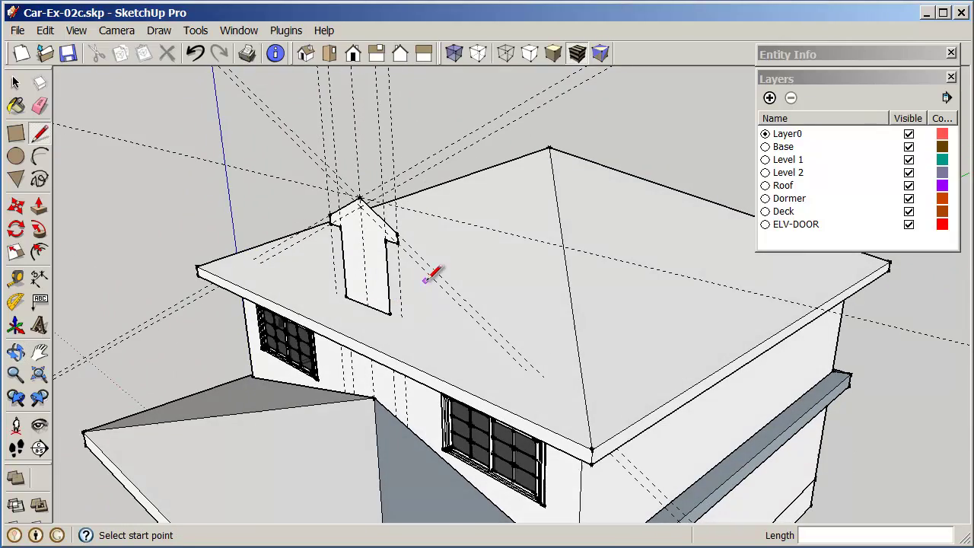
middle_click_drag(428, 274, 565, 278)
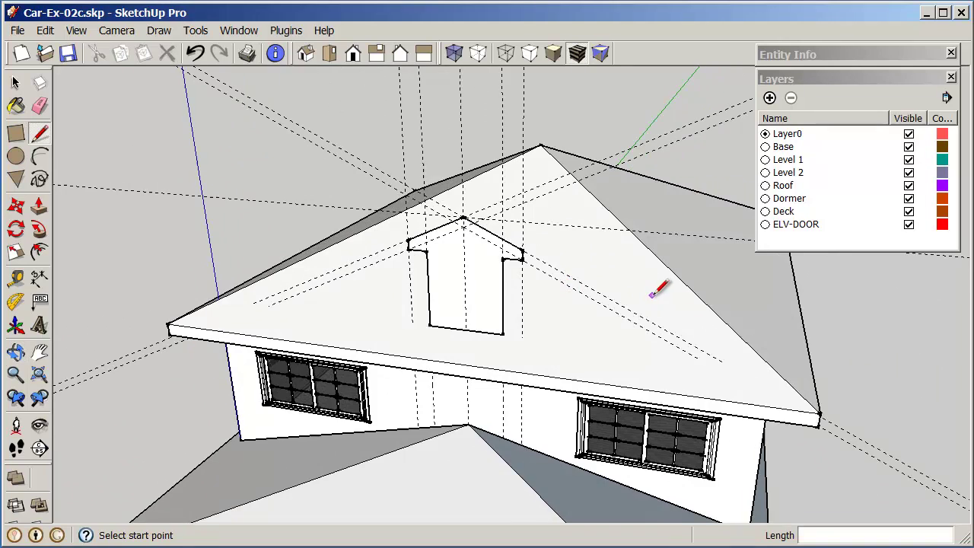
middle_click_drag(652, 282, 337, 271)
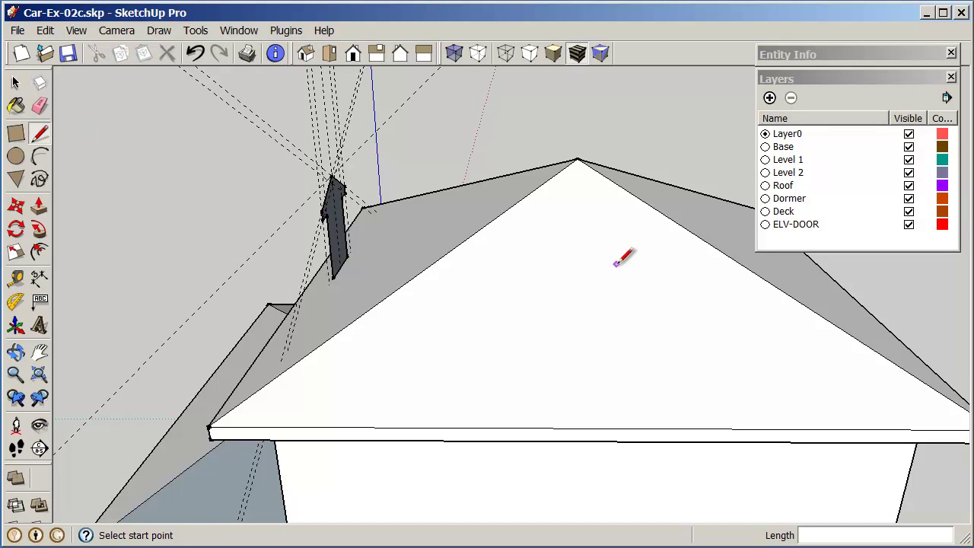
Push/Pull the dormer outline face 15' 2 13/16" back through the roof
left_click(39, 206)
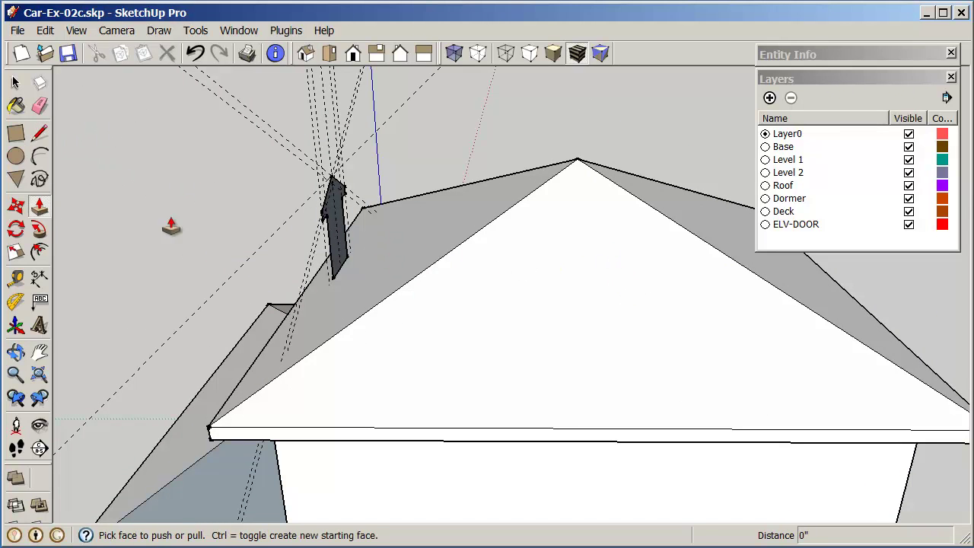
left_click(336, 221)
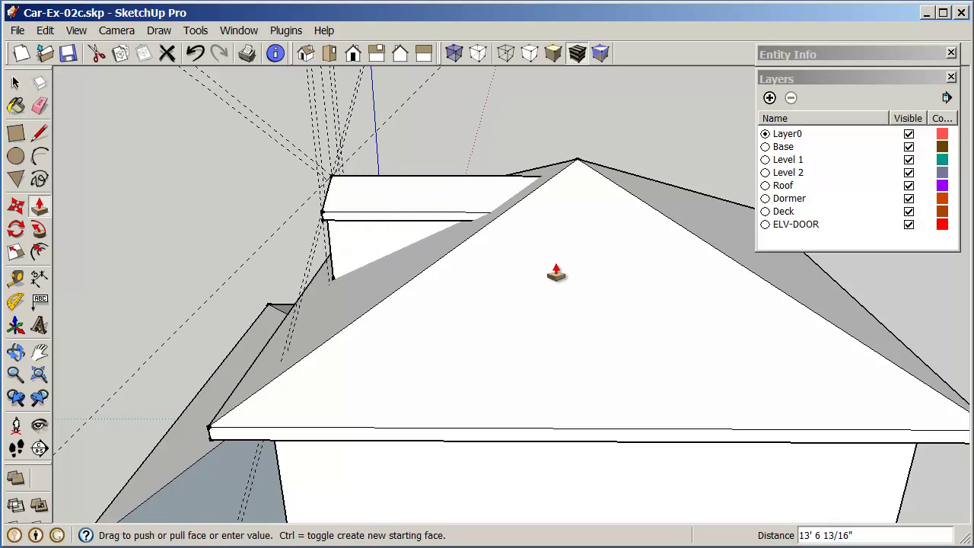
left_click(580, 276)
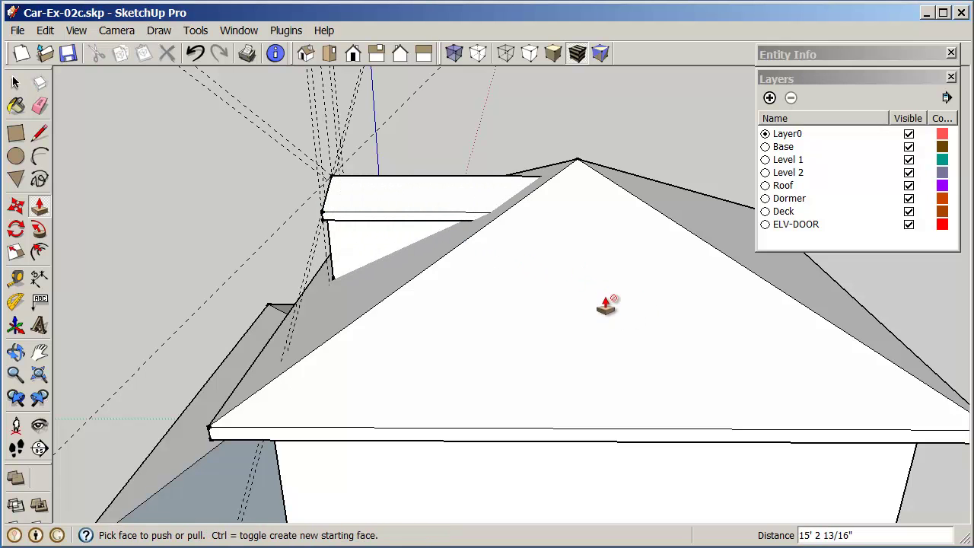
middle_click_drag(466, 299, 507, 355)
middle_click_drag(593, 301, 570, 279)
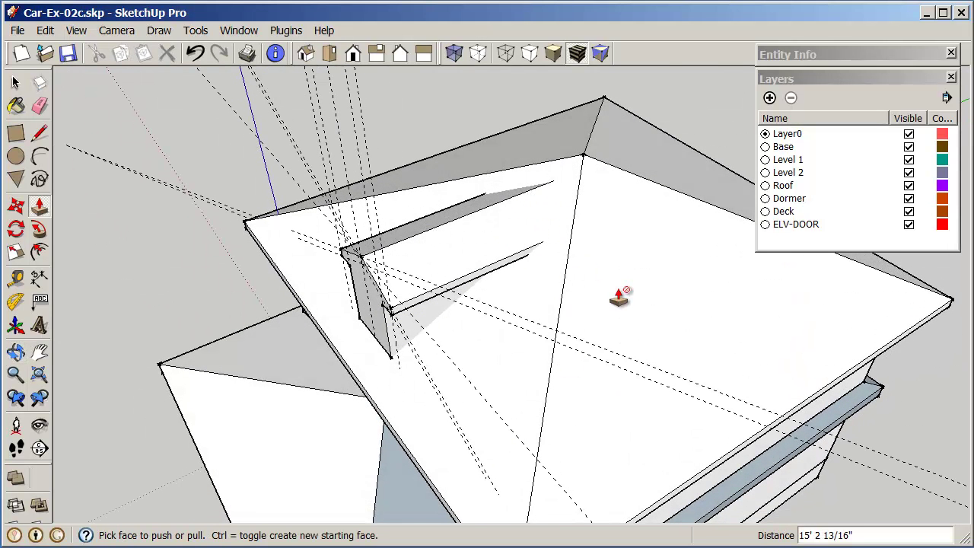
Select the whole dormer volume and apply Intersect Faces > With Model
left_click(15, 83)
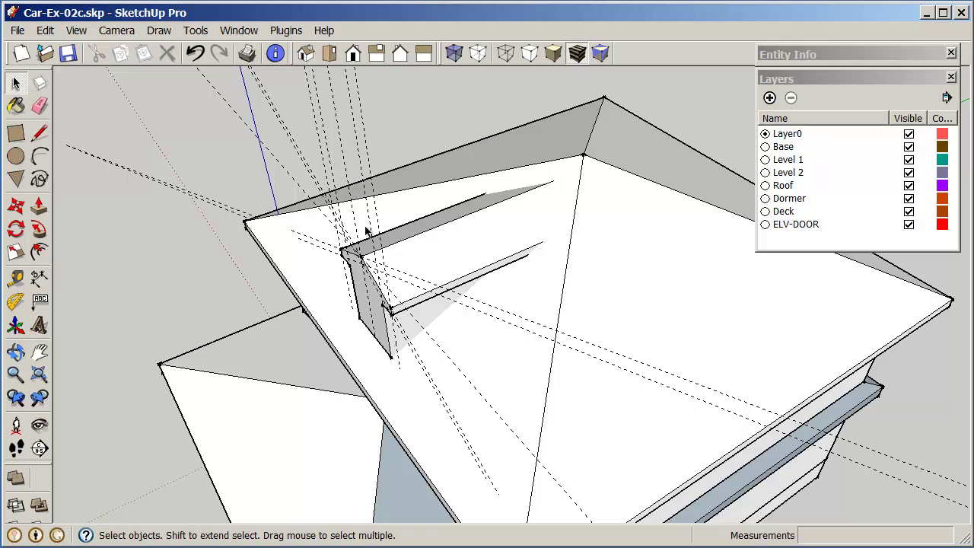
triple_click(440, 259)
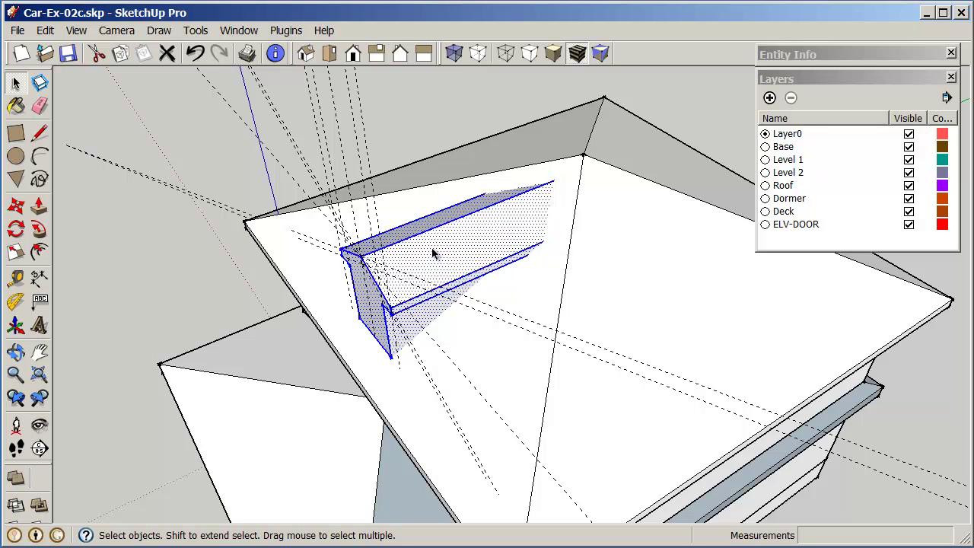
right_click(435, 255)
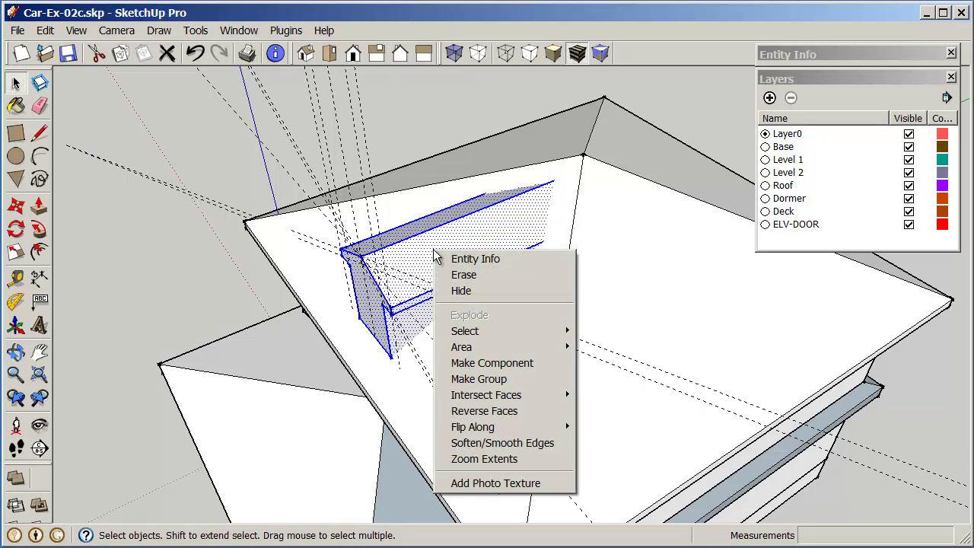
mouse_move(509, 395)
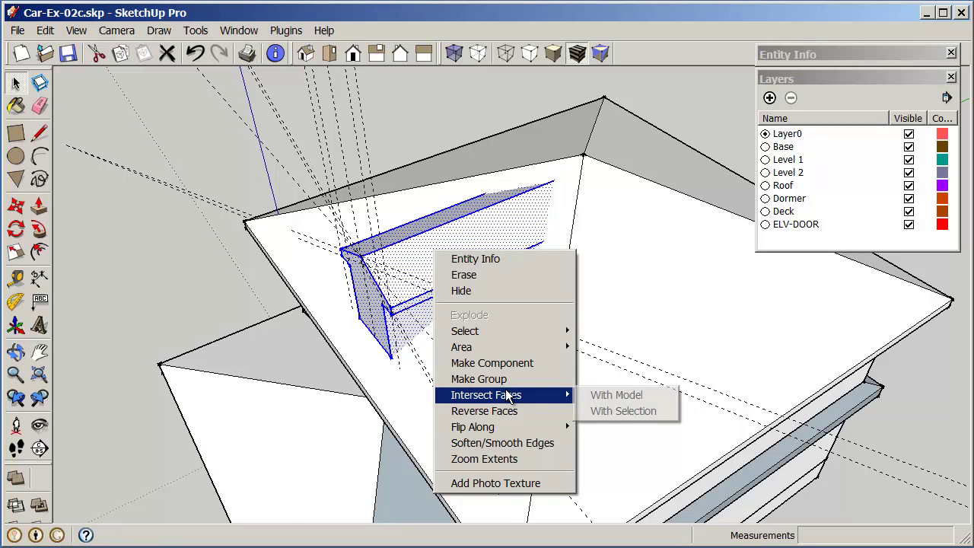
left_click(618, 397)
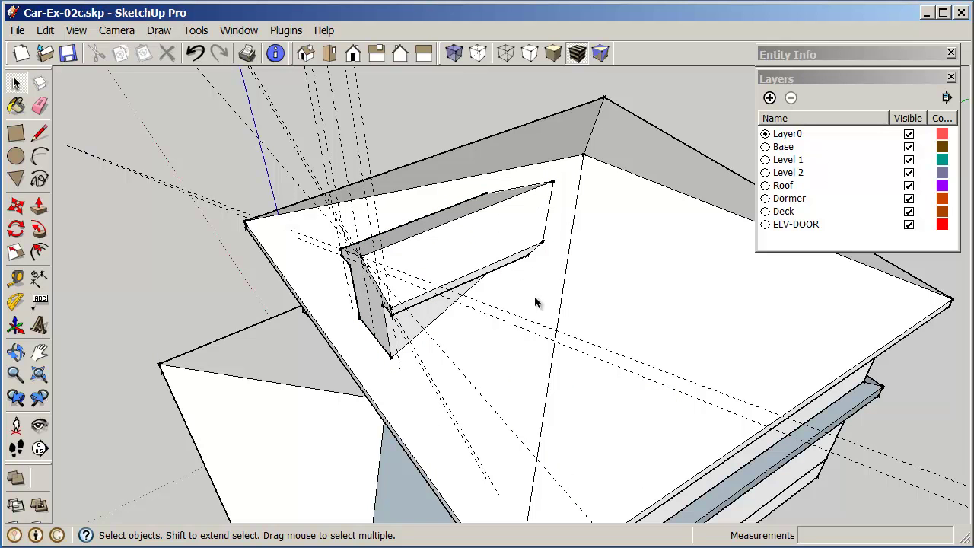
middle_click_drag(535, 302, 450, 263)
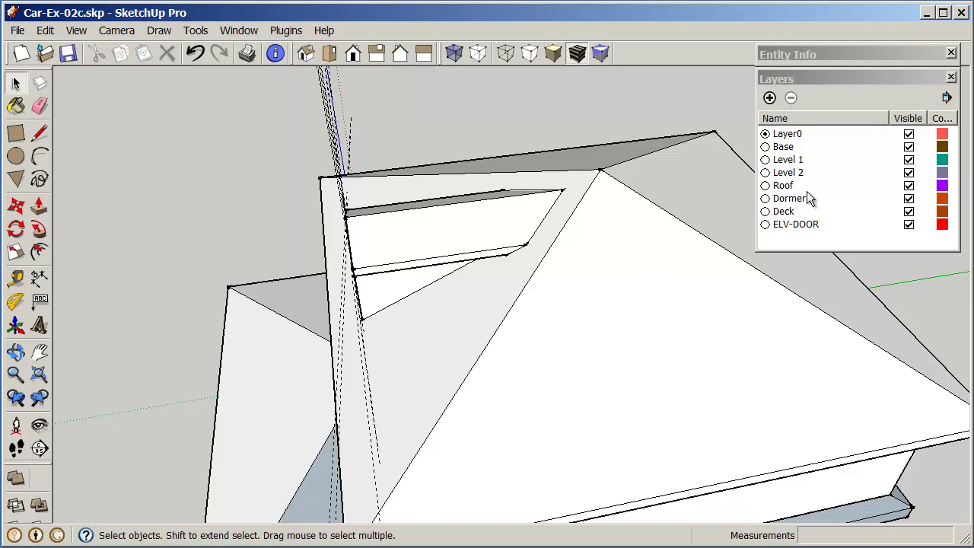
Hide the Roof layer and erase the dormer's top, front and lower edges buried in the roof
left_click(909, 186)
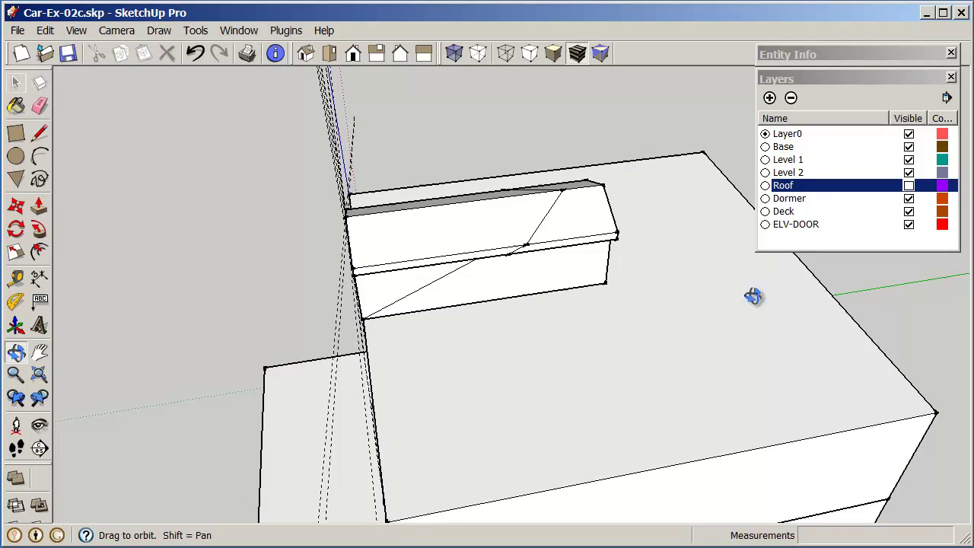
middle_click_drag(692, 296, 689, 198)
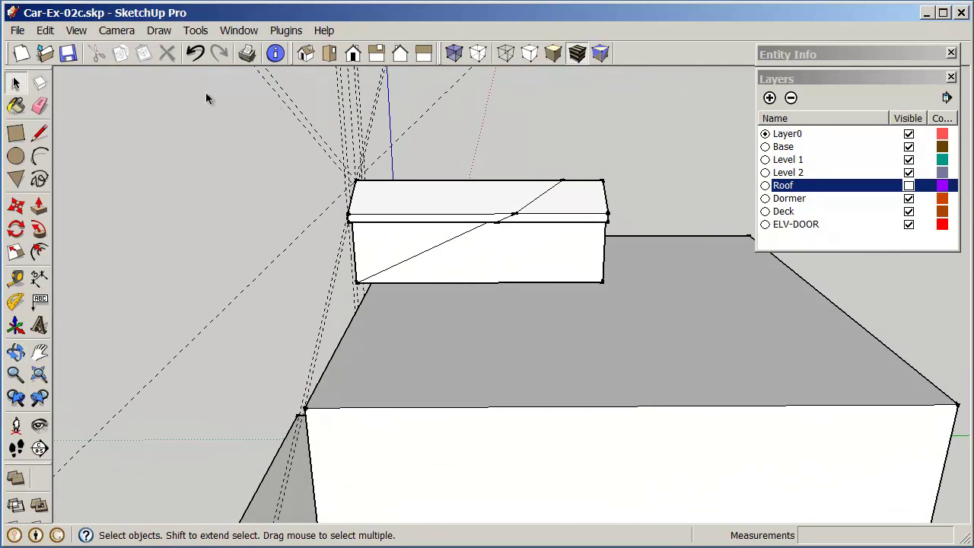
left_click(40, 105)
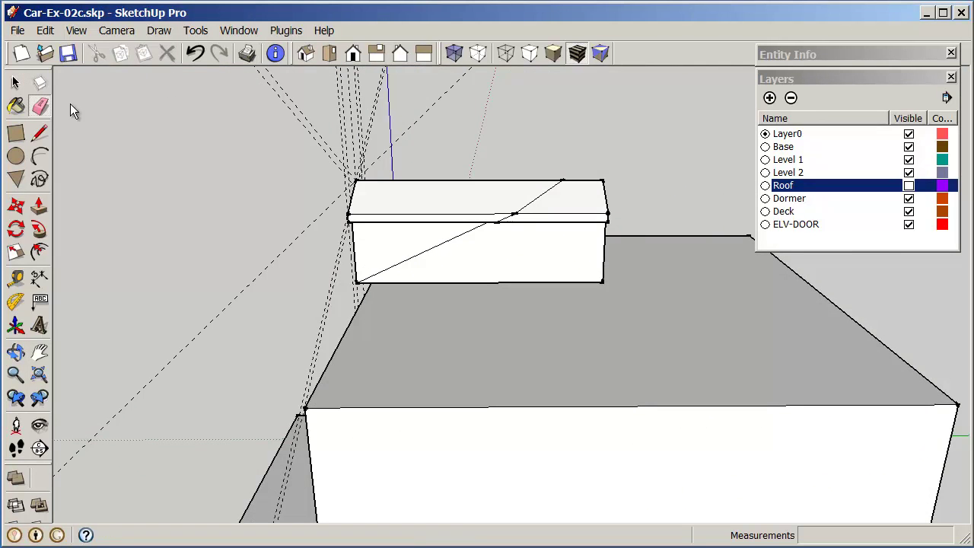
left_click(596, 186)
left_click_drag(596, 185, 604, 200)
mouse_move(606, 200)
middle_mouse_down()
mouse_move(639, 143)
mouse_move(604, 180)
middle_mouse_up()
mouse_move(604, 183)
left_mouse_down()
mouse_move(617, 210)
mouse_move(604, 203)
left_mouse_up()
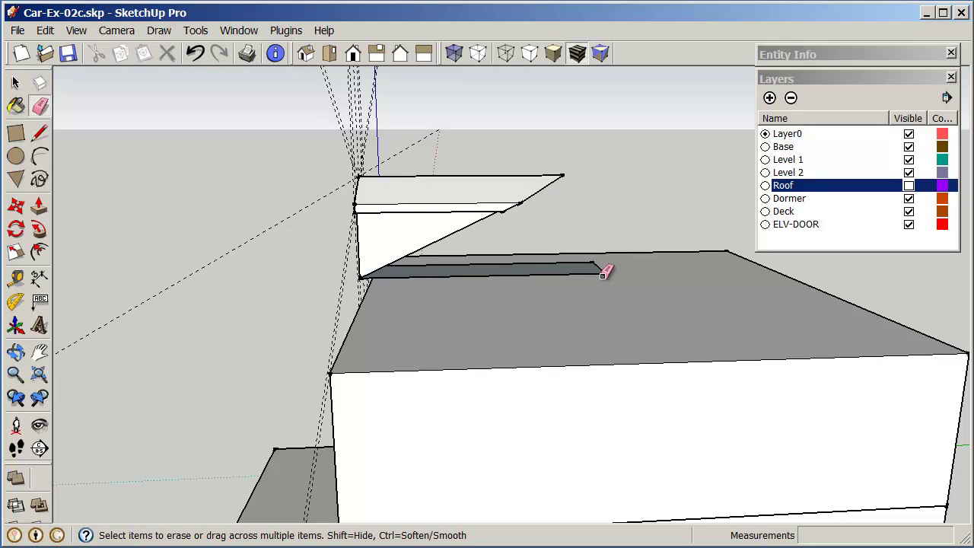
mouse_move(603, 273)
left_mouse_down()
mouse_move(611, 263)
mouse_move(590, 256)
left_mouse_up()
mouse_move(654, 198)
middle_mouse_down()
mouse_move(596, 175)
mouse_move(579, 145)
mouse_move(480, 188)
mouse_move(465, 137)
mouse_move(675, 265)
mouse_move(680, 217)
mouse_move(713, 200)
middle_mouse_up()
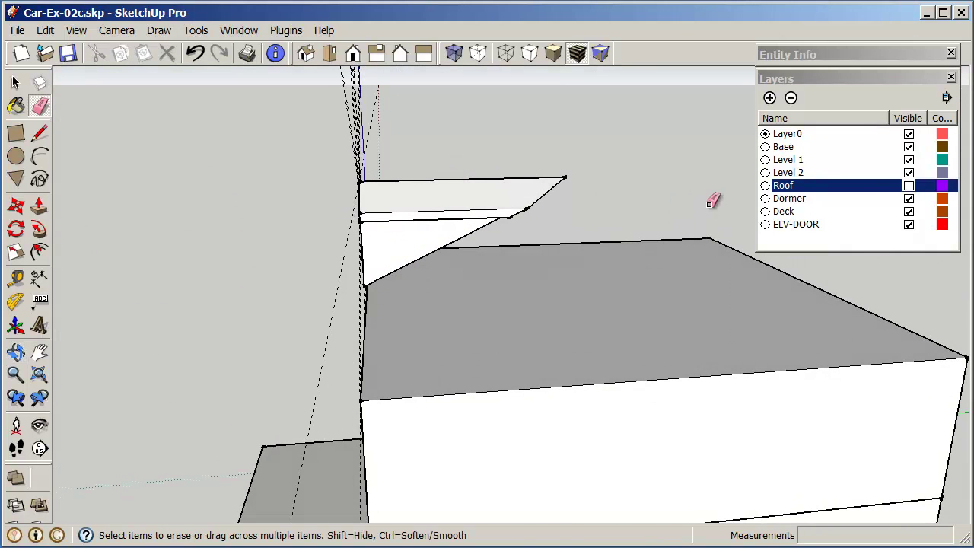
Make the Roof layer visible again and view the dormer from the front
left_click(908, 186)
middle_click_drag(608, 195, 711, 276)
mouse_move(634, 276)
middle_mouse_down()
mouse_move(769, 302)
mouse_move(700, 283)
mouse_move(532, 305)
mouse_move(503, 217)
mouse_move(522, 282)
mouse_move(510, 304)
middle_mouse_up()
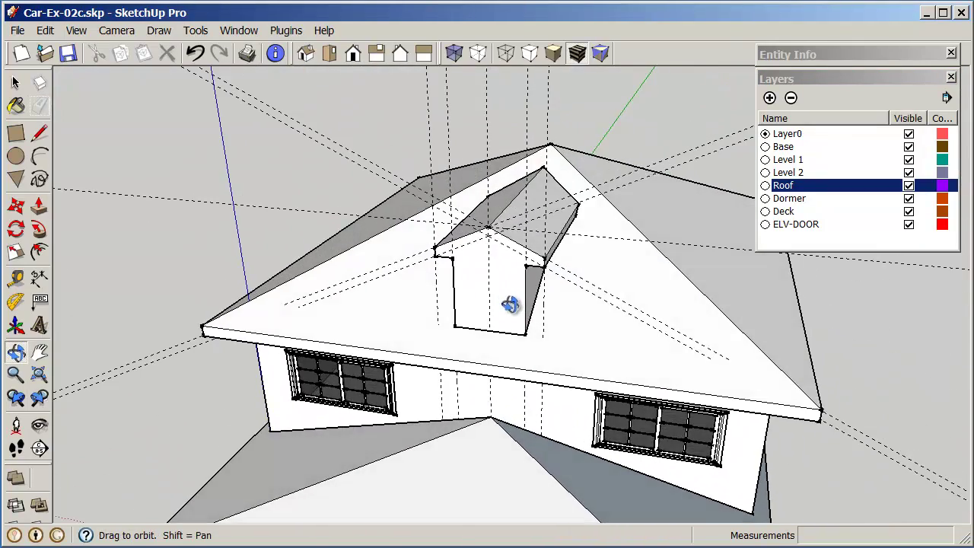
Draw lines across the dormer front from eave corner to peak to opposite eave corner
key("e")
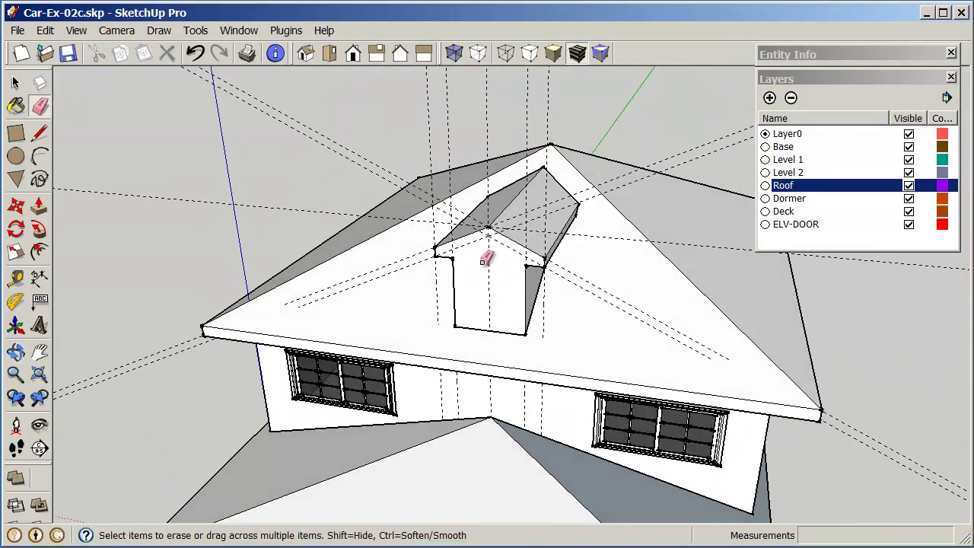
left_click(43, 138)
left_click(435, 252)
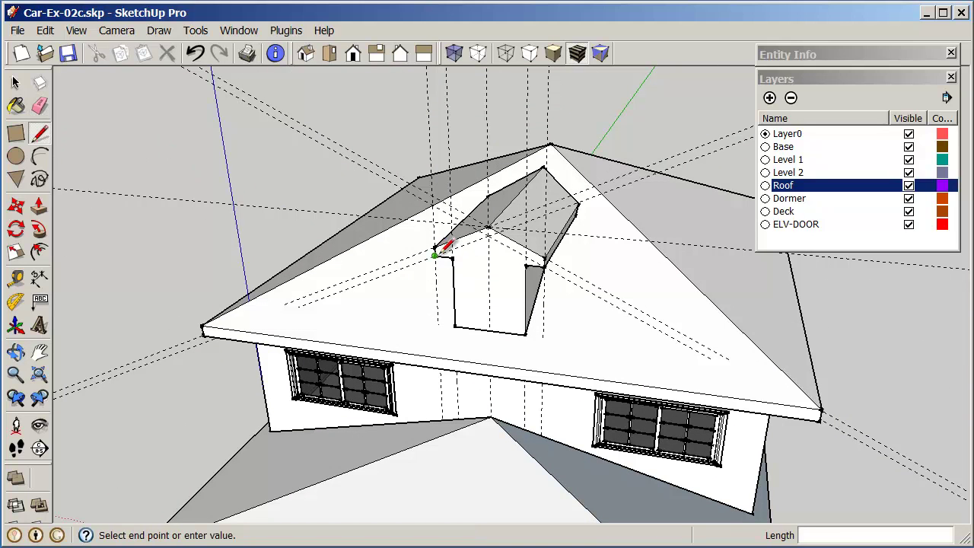
left_click(489, 236)
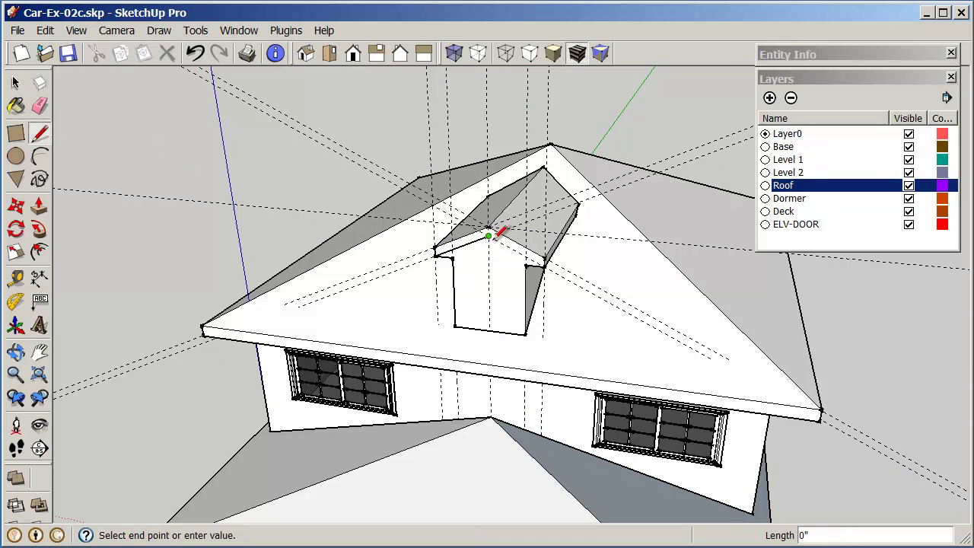
left_click(549, 255)
mouse_move(549, 255)
middle_mouse_down()
mouse_move(537, 220)
mouse_move(504, 207)
middle_mouse_up()
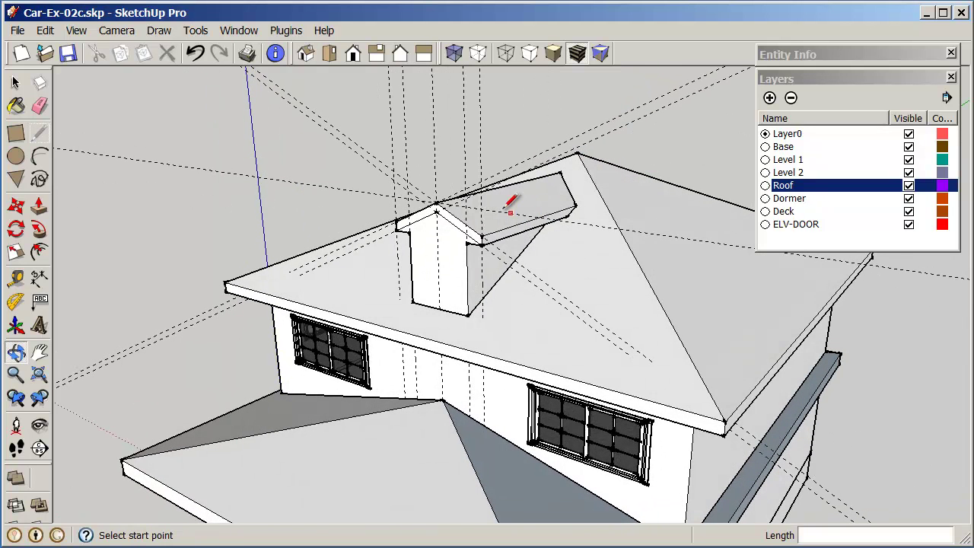
Push/Pull the dormer's gable eave face outward
left_click(38, 206)
left_click_drag(417, 228, 409, 235)
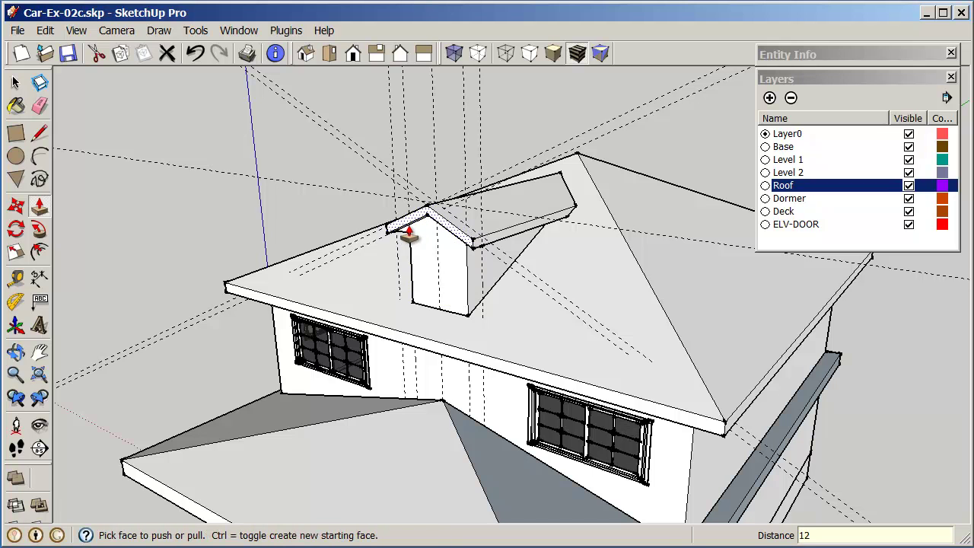
left_click(411, 233)
mouse_move(539, 287)
middle_mouse_down()
mouse_move(709, 220)
mouse_move(744, 235)
mouse_move(659, 202)
mouse_move(668, 186)
mouse_move(574, 209)
mouse_move(755, 250)
mouse_move(735, 269)
middle_mouse_up()
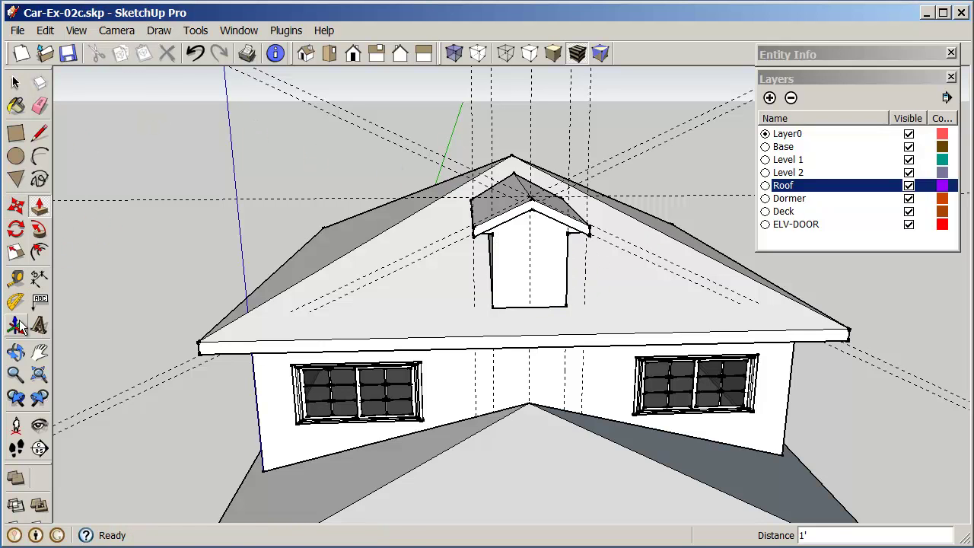
Zoom in close on the dormer's front wall
left_click(15, 373)
left_click_drag(541, 322, 553, 174)
key("o")
left_click_drag(607, 227, 580, 206)
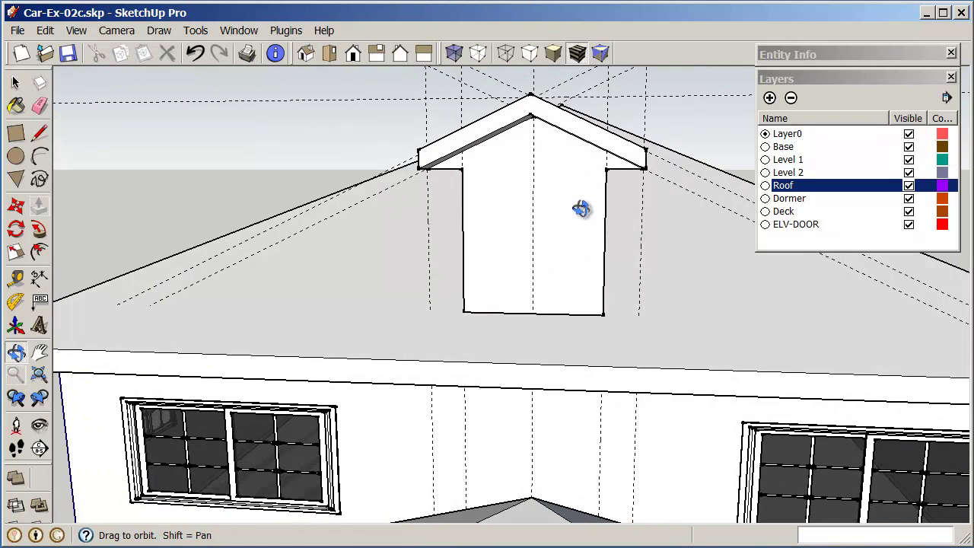
key("z")
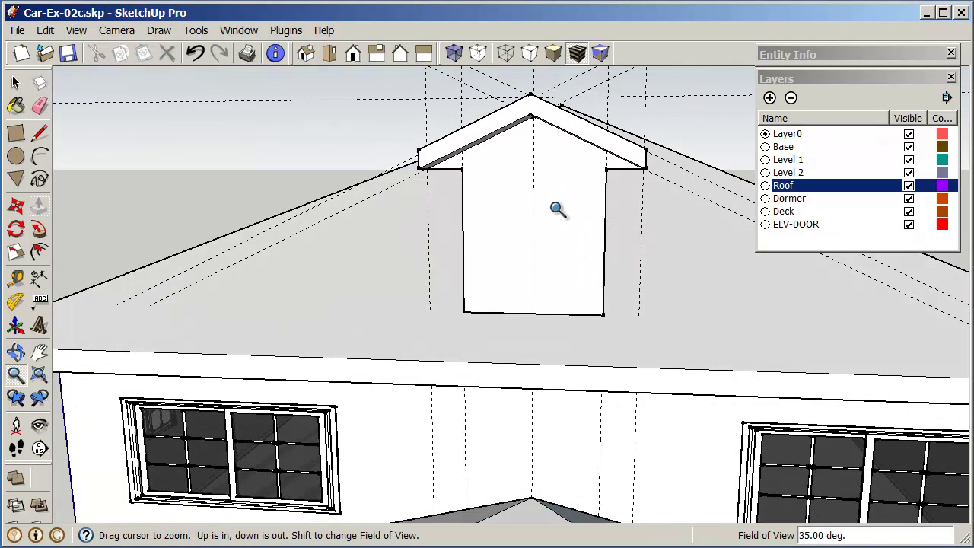
Draw a six-sided polygon of radius 16 centred on the dormer face
left_click(17, 180)
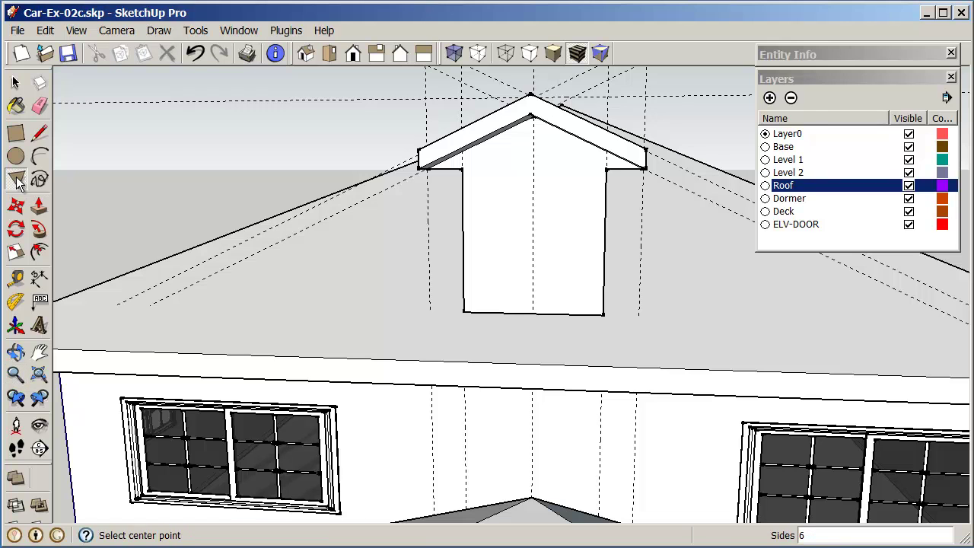
left_click(533, 210)
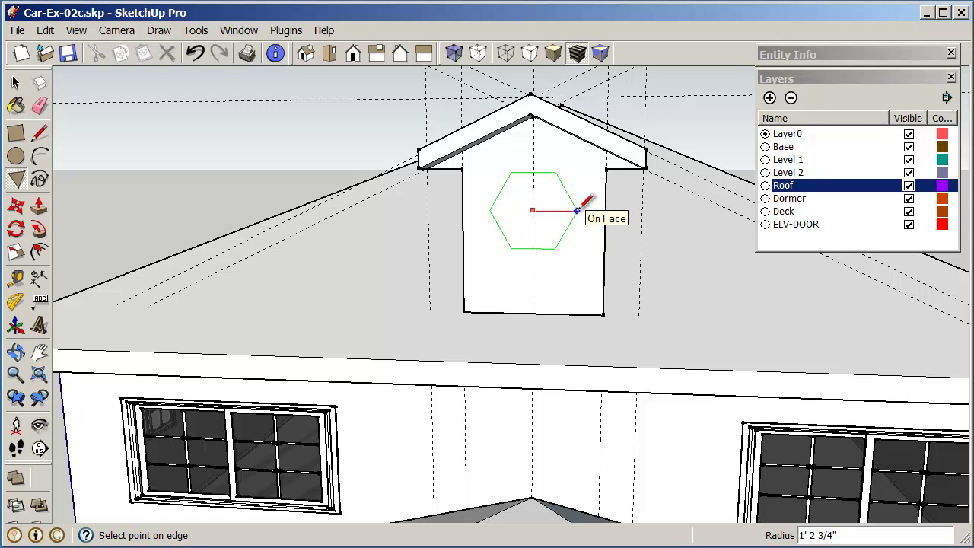
key("Return")
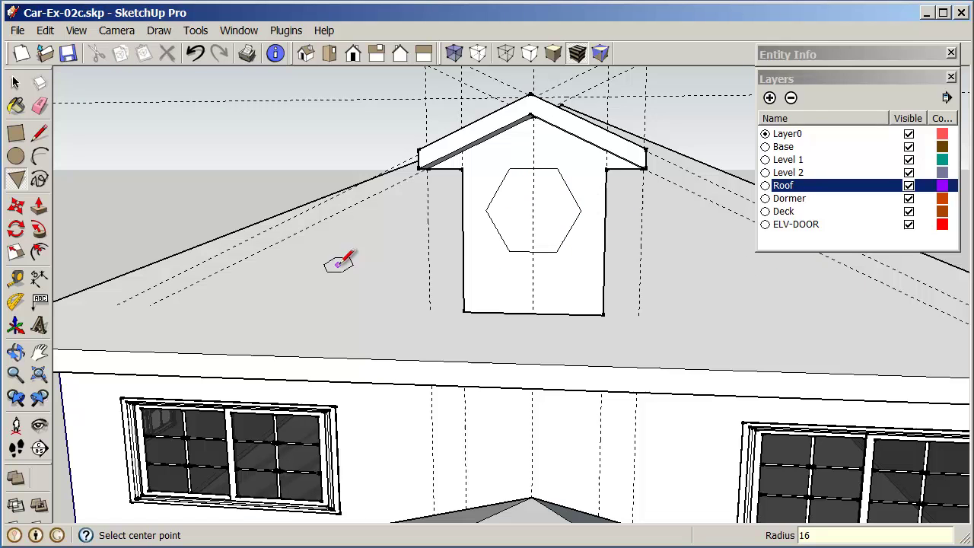
Offset the hexagon inward twice to create two concentric inner hexagons
left_click(41, 253)
left_click(549, 235)
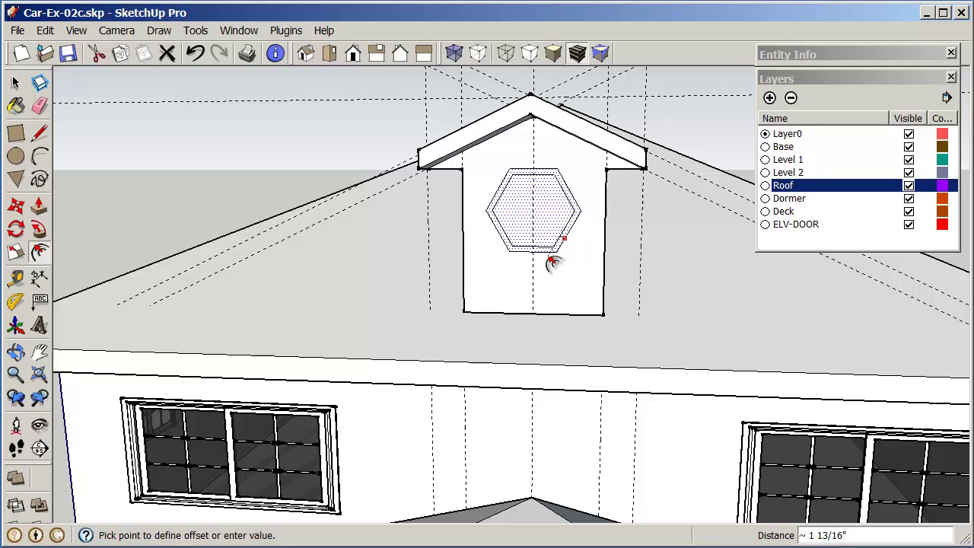
left_click(552, 261)
left_click(549, 225)
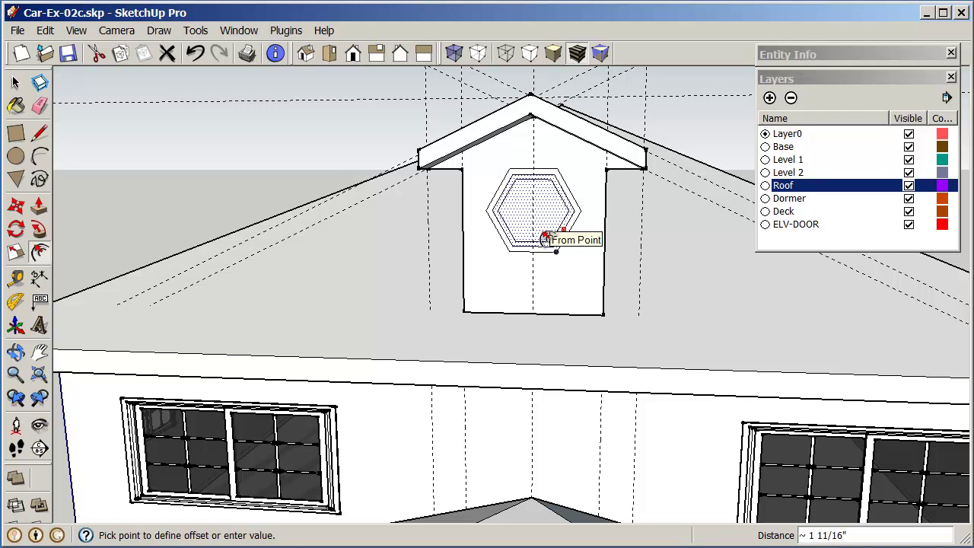
left_click(550, 238)
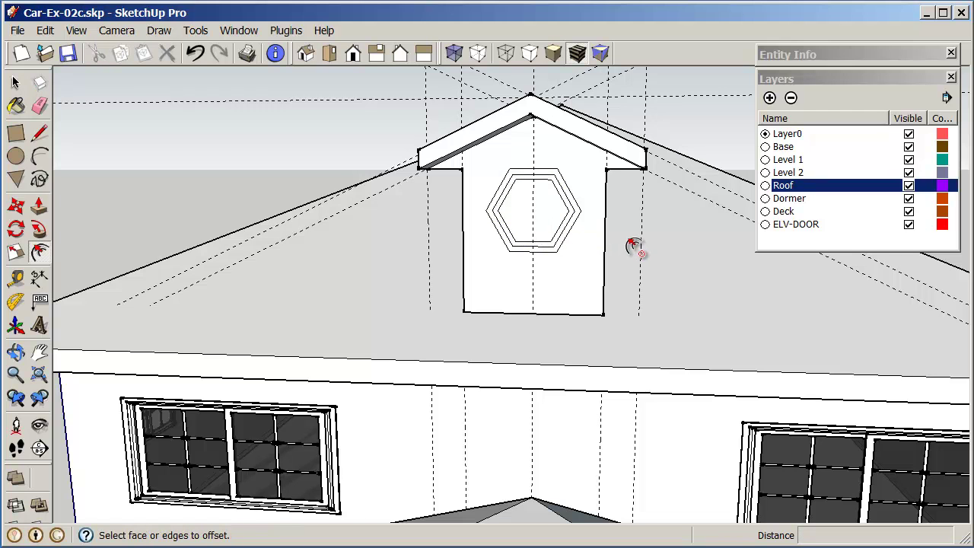
Zoom in on the dormer and pull the hexagon's outer ring out into a raised frame
left_click(15, 375)
left_click_drag(558, 332, 605, 153)
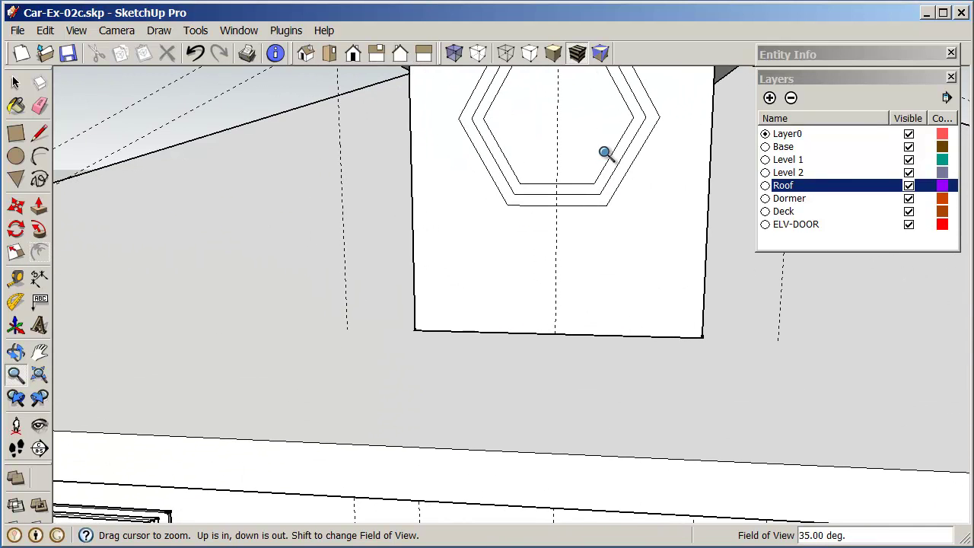
left_click(40, 351)
left_click_drag(435, 200, 355, 355)
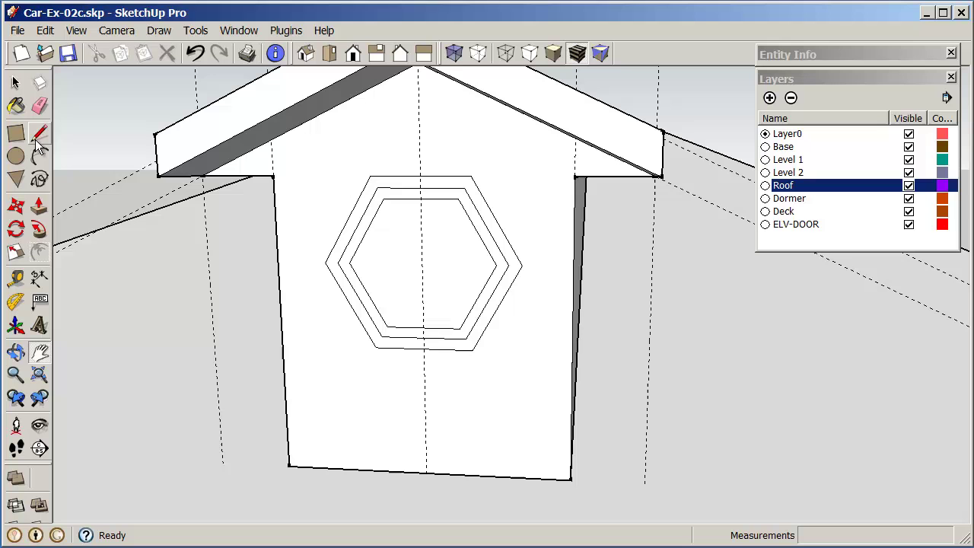
left_click(40, 206)
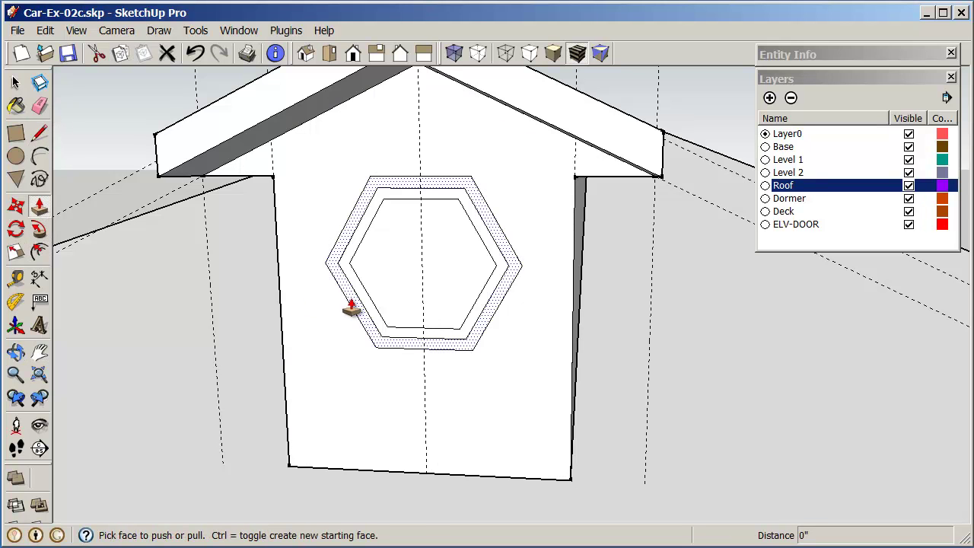
left_click_drag(351, 308, 346, 314)
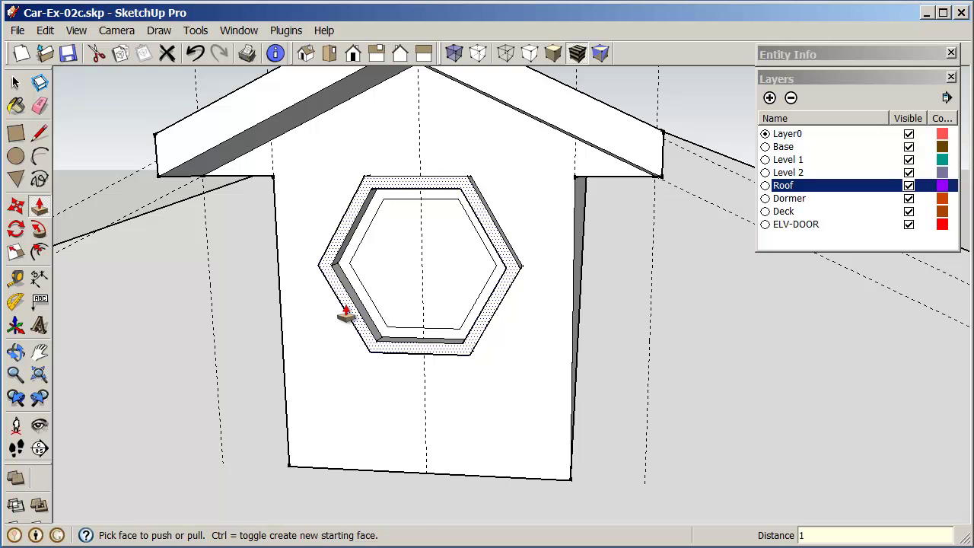
Push the inner hexagon 1 inch into the dormer wall, then view the dormer on the roof
left_click(346, 313)
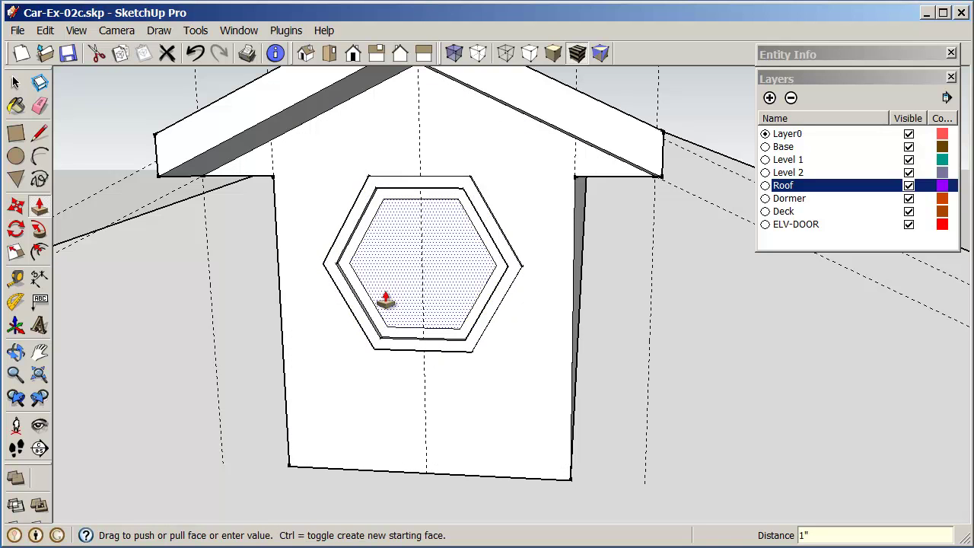
left_click_drag(389, 281, 395, 282)
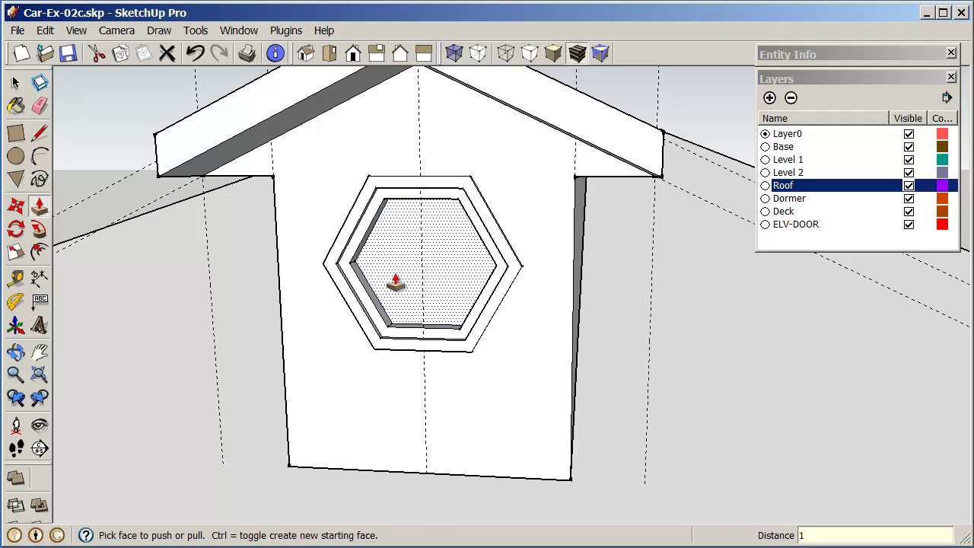
left_click(395, 282)
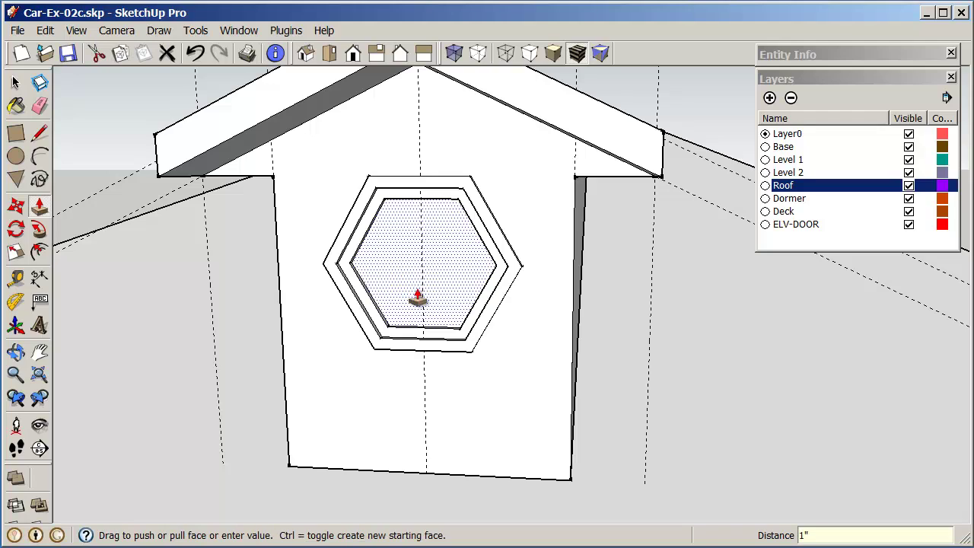
middle_click_drag(393, 296, 628, 344)
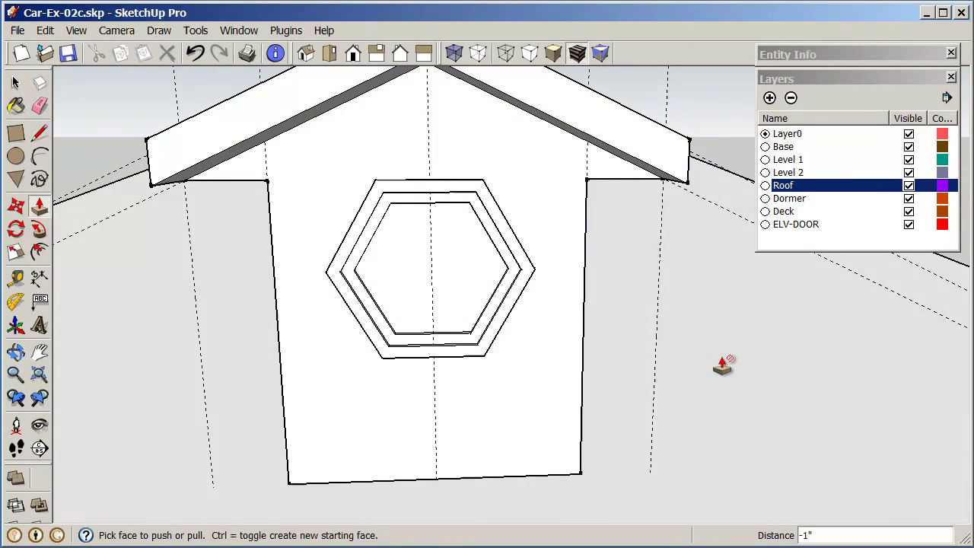
middle_click(782, 352)
middle_click_drag(782, 353, 148, 276)
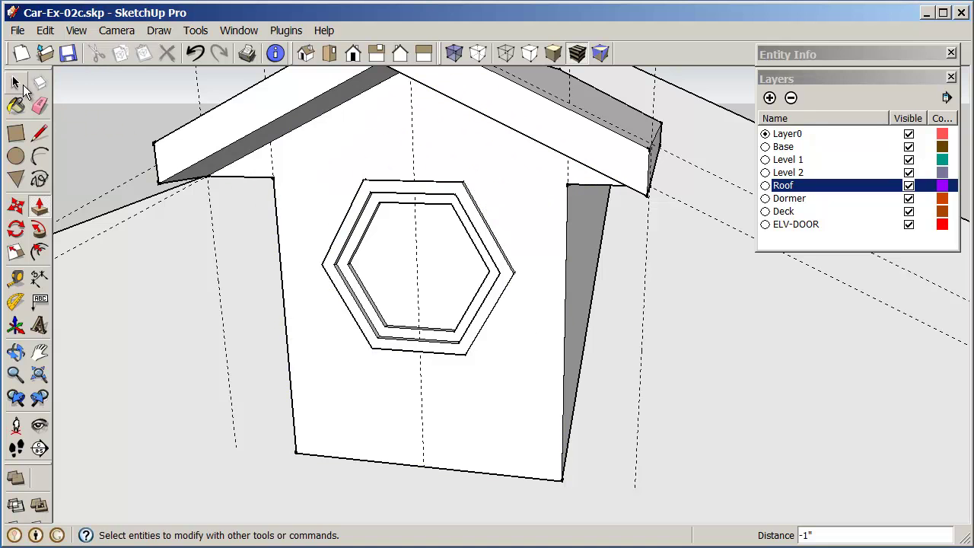
left_click(14, 373)
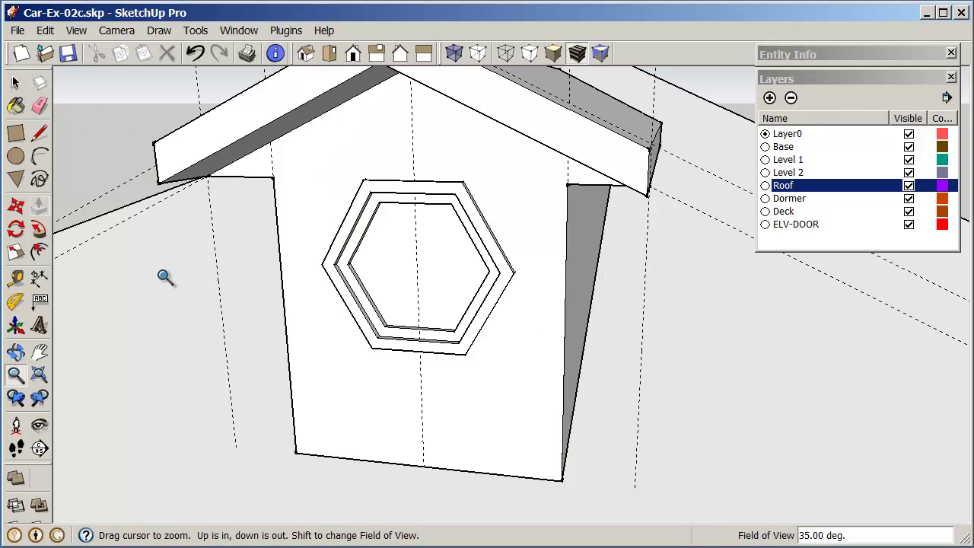
left_click_drag(163, 274, 185, 373)
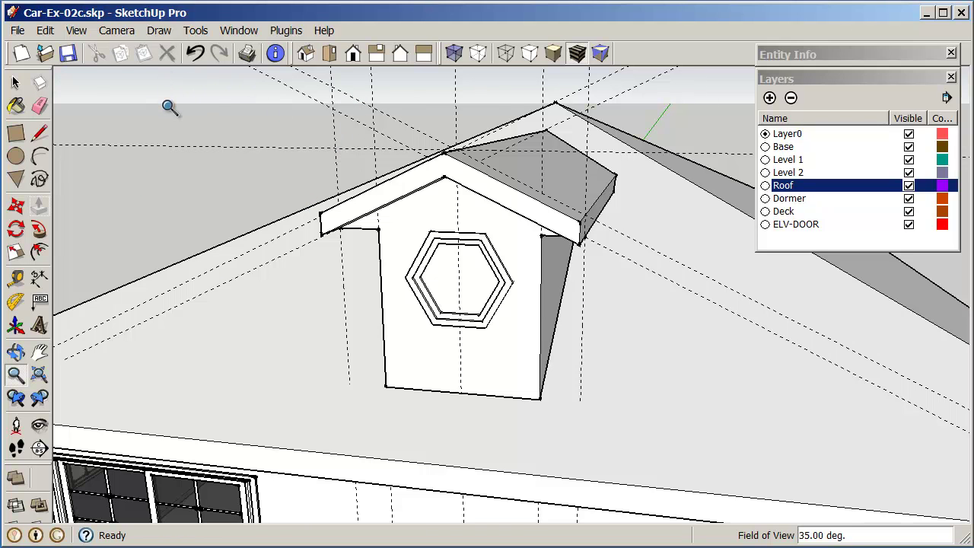
Delete every dashed construction guide with Edit > Delete Guides
left_click(45, 30)
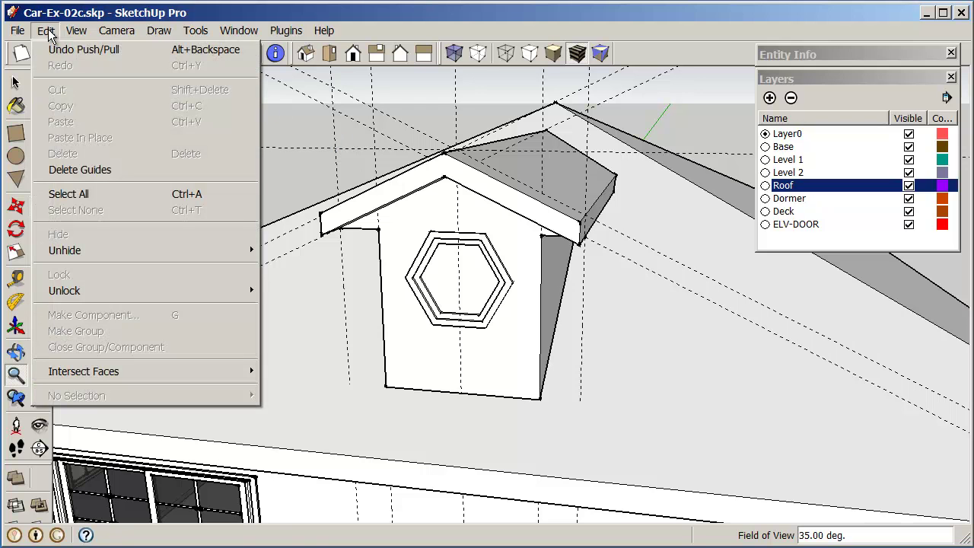
left_click(75, 170)
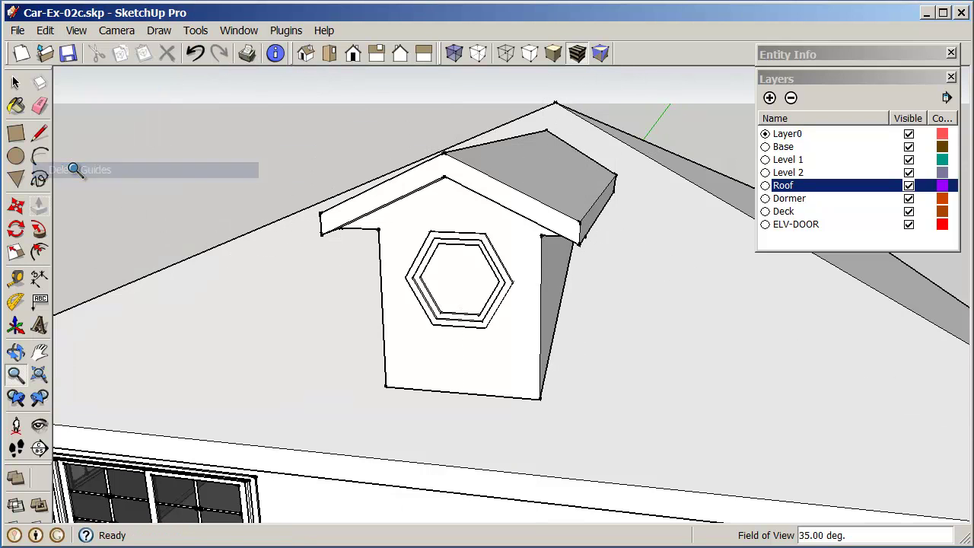
Select all the connected dormer geometry and make it a group
left_click(15, 80)
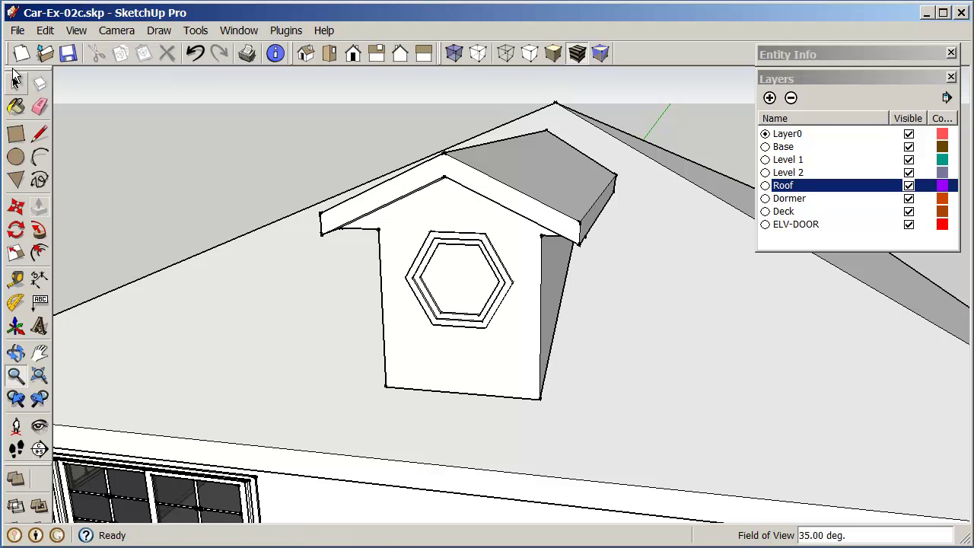
triple_click(451, 228)
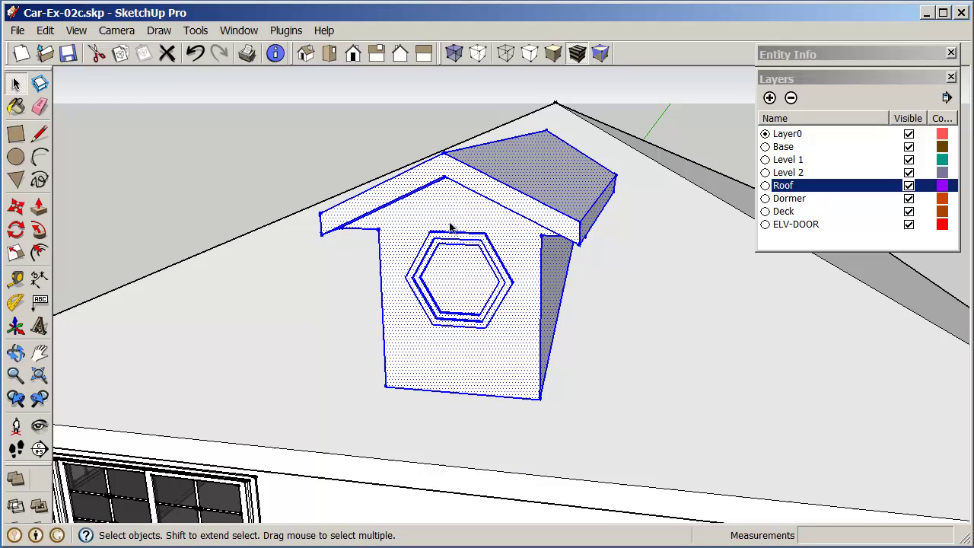
right_click(450, 218)
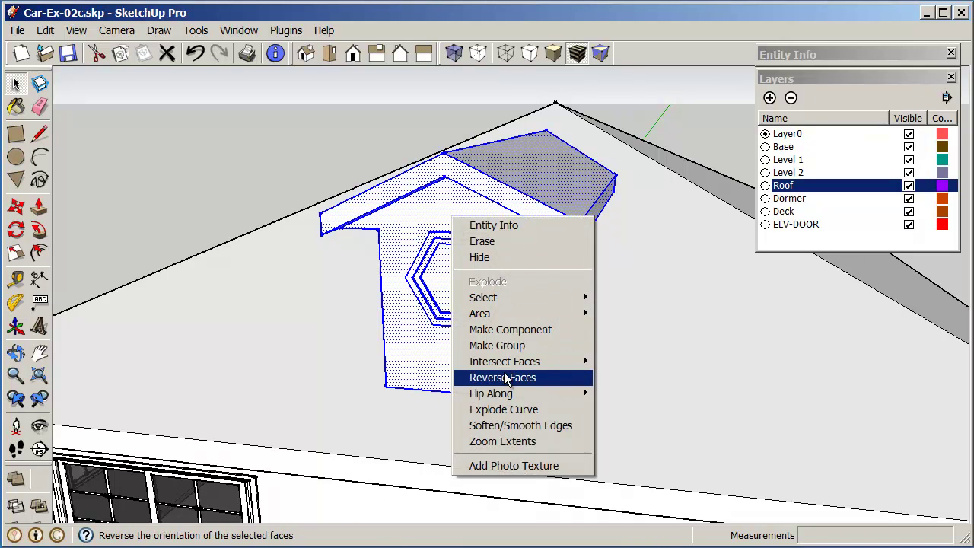
left_click(499, 347)
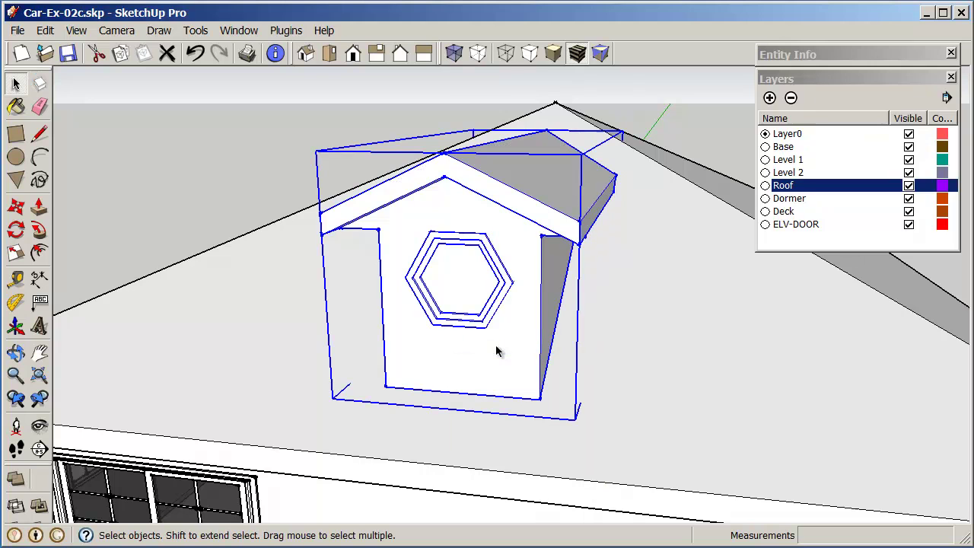
Put the dormer group on the Dormer layer and toggle that layer's visibility to verify
left_click(901, 54)
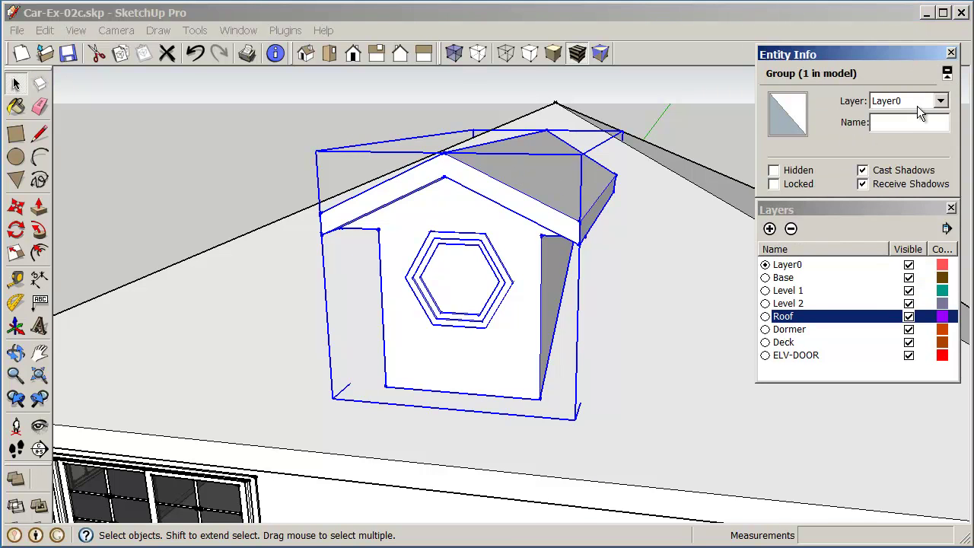
left_click(941, 102)
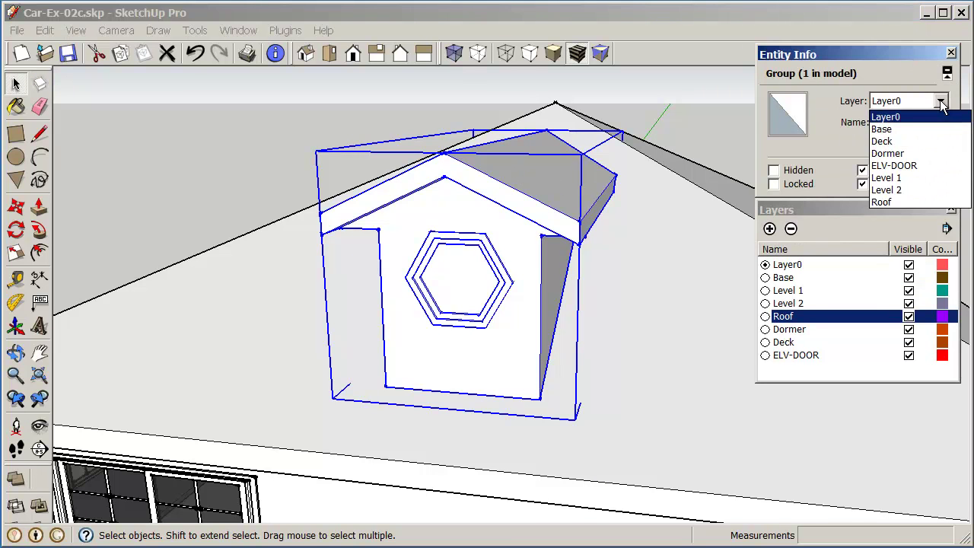
left_click(922, 154)
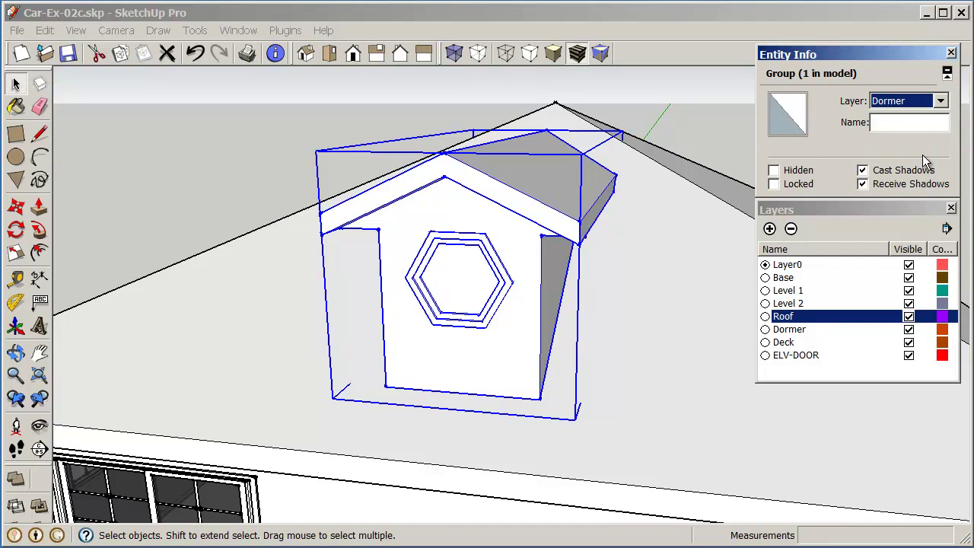
left_click(910, 329)
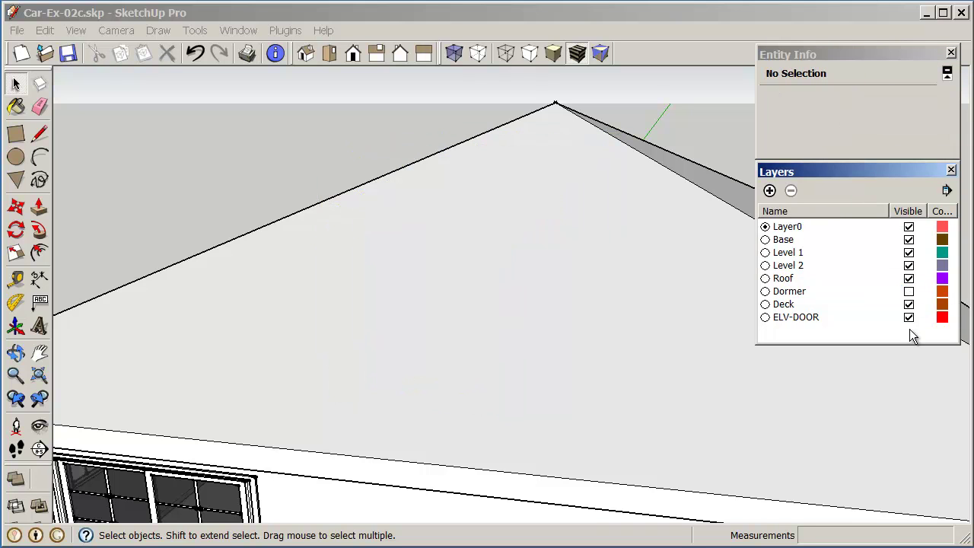
left_click(909, 292)
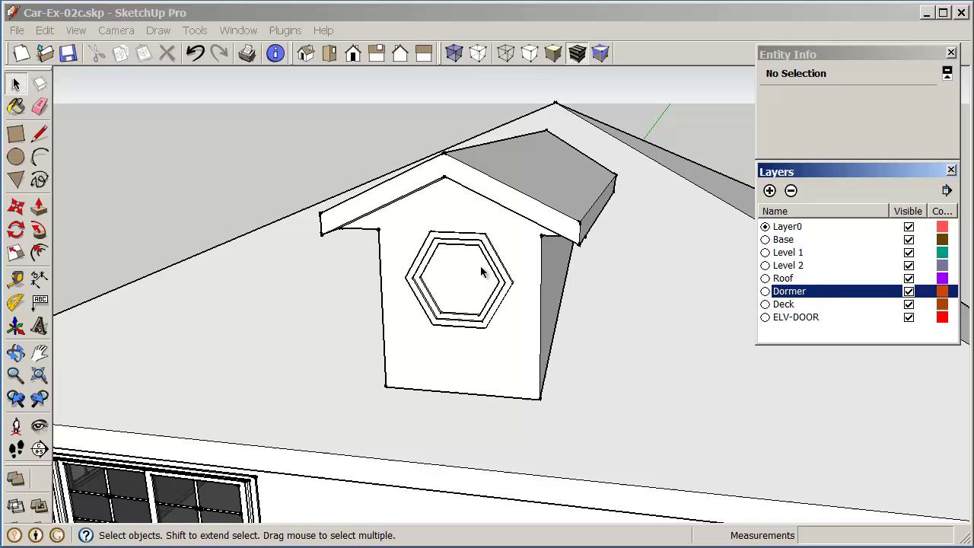
middle_click_drag(543, 217, 513, 245)
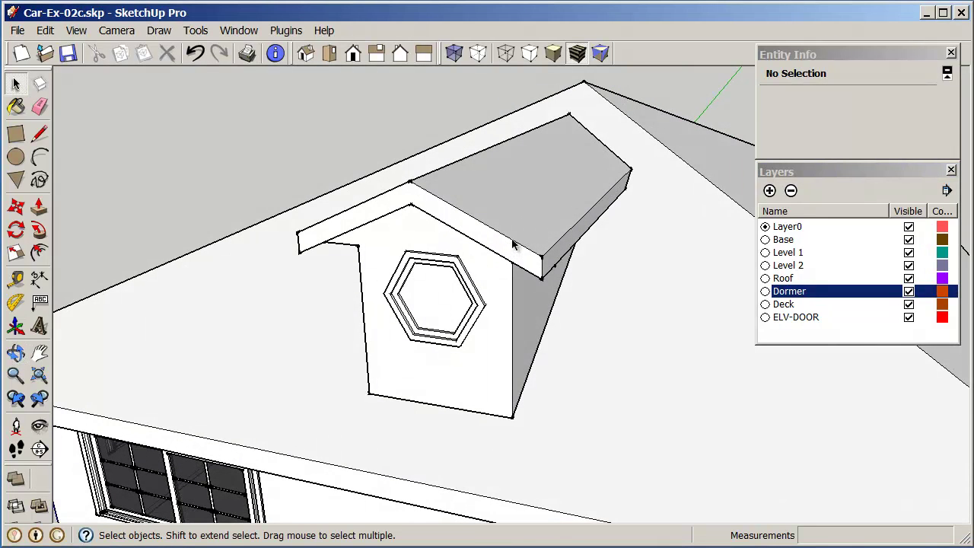
left_click(508, 241)
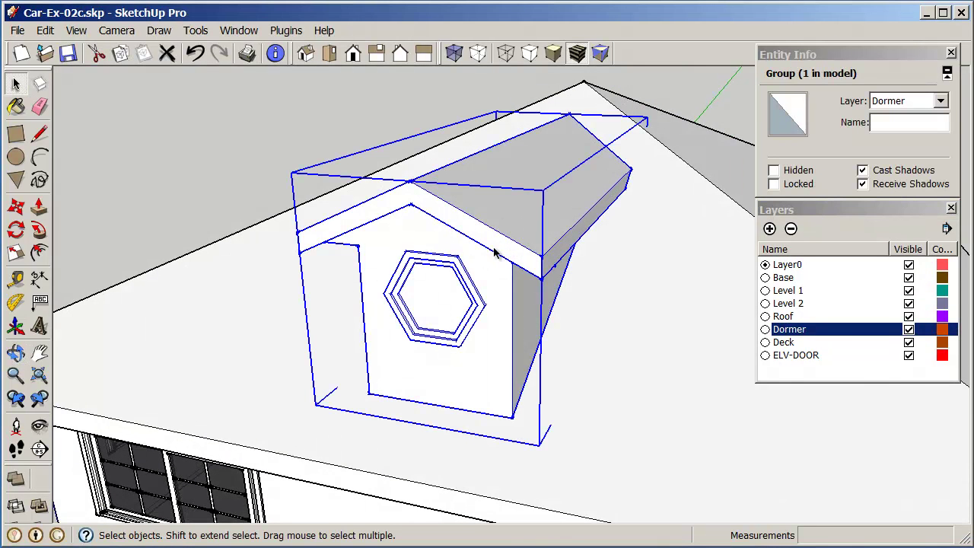
mouse_move(543, 227)
middle_mouse_down()
mouse_move(660, 170)
mouse_move(533, 220)
mouse_move(509, 246)
mouse_move(545, 206)
mouse_move(531, 222)
middle_mouse_up()
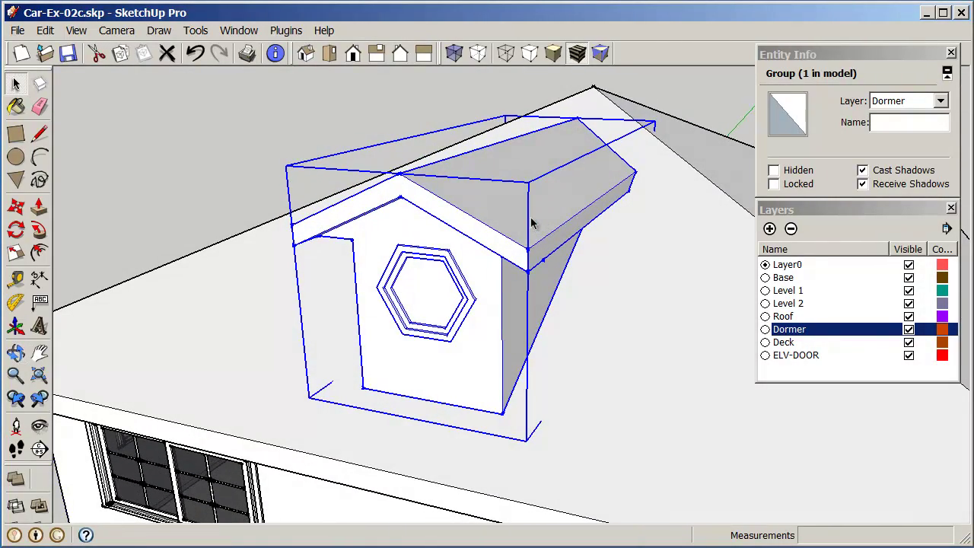
Open the dormer group for editing and dock the Materials panel for painting
right_click(499, 220)
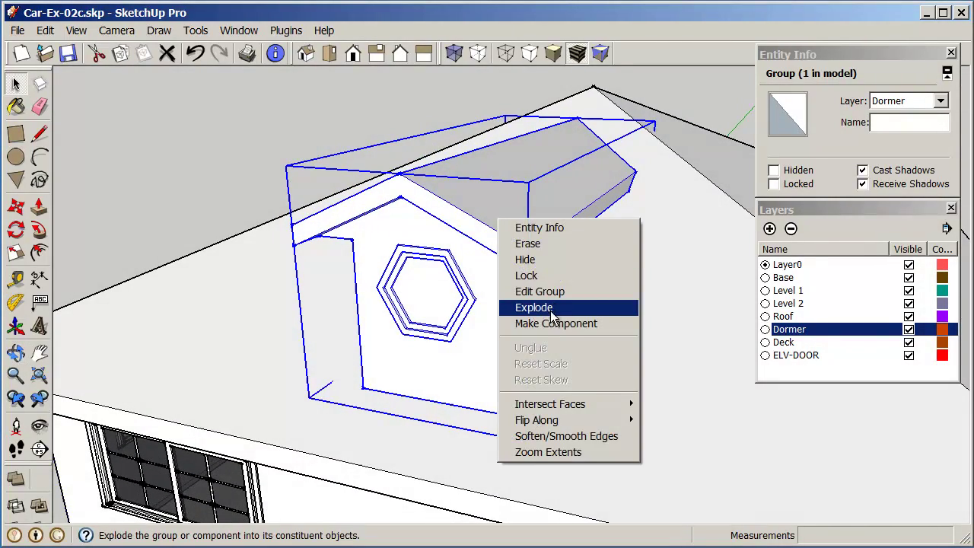
left_click(538, 290)
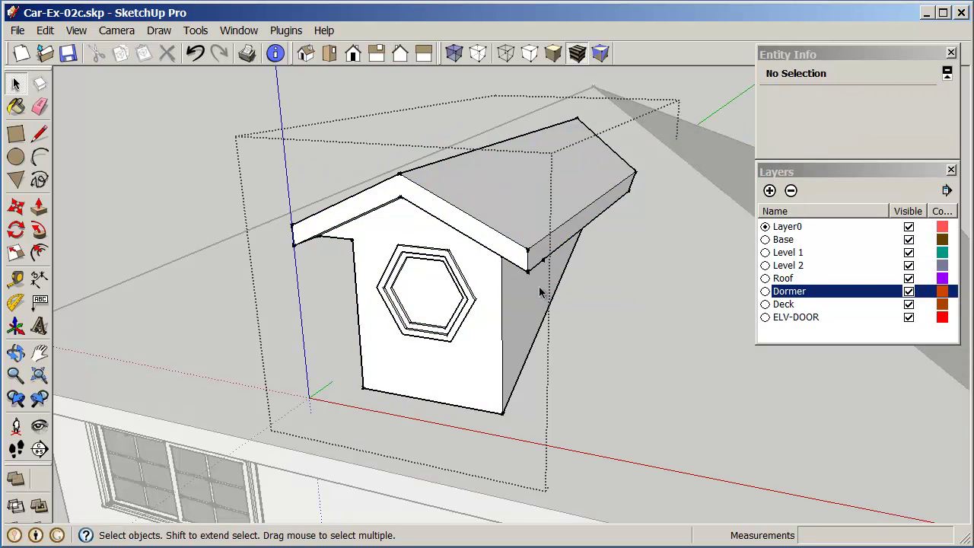
left_click(17, 109)
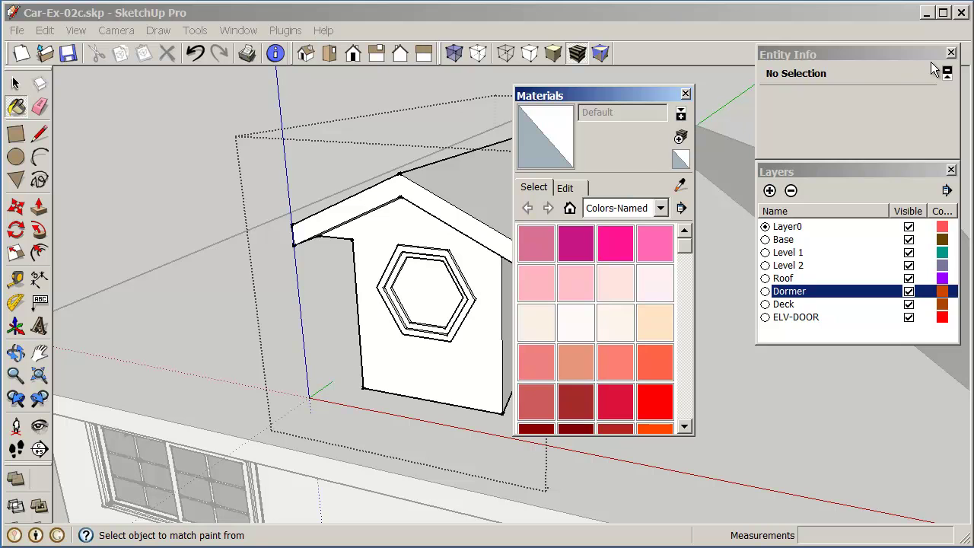
left_click(899, 54)
left_click(884, 79)
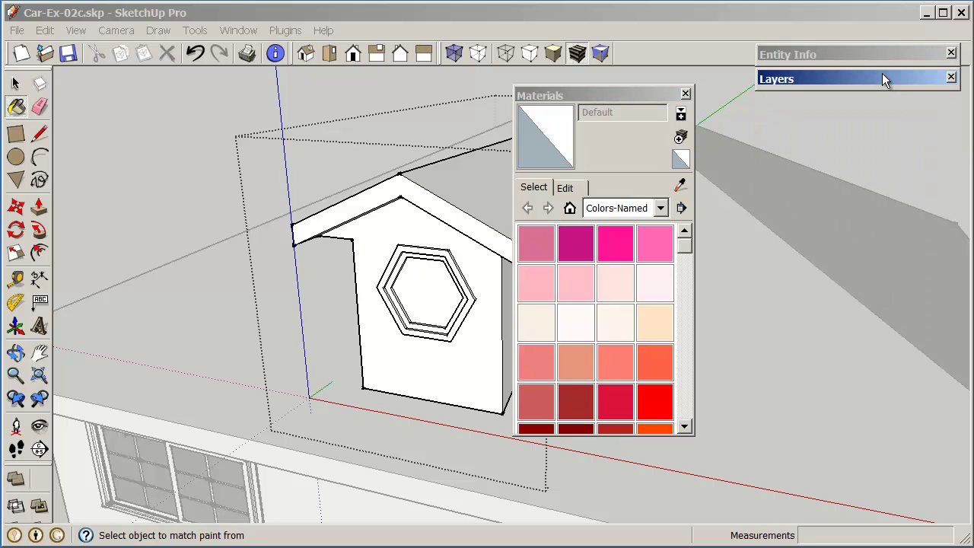
left_click_drag(606, 101, 831, 109)
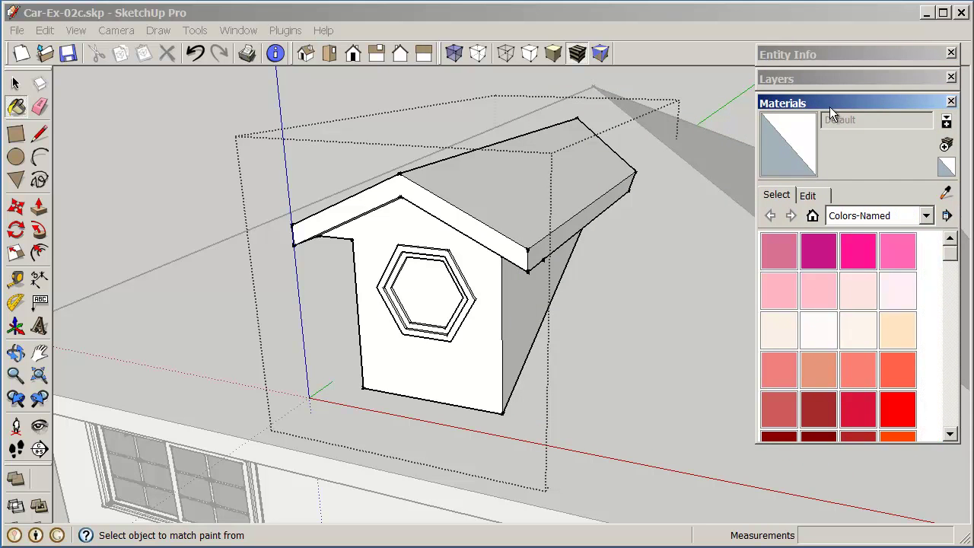
Paint both dormer roof slopes with Roofing_Shingles_Variable from the Roofing collection
left_click(927, 216)
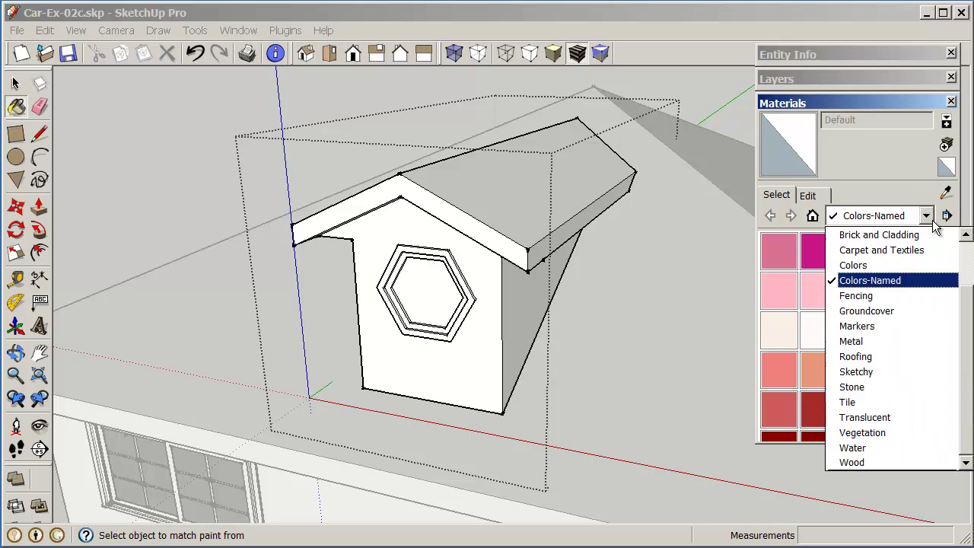
left_click(873, 355)
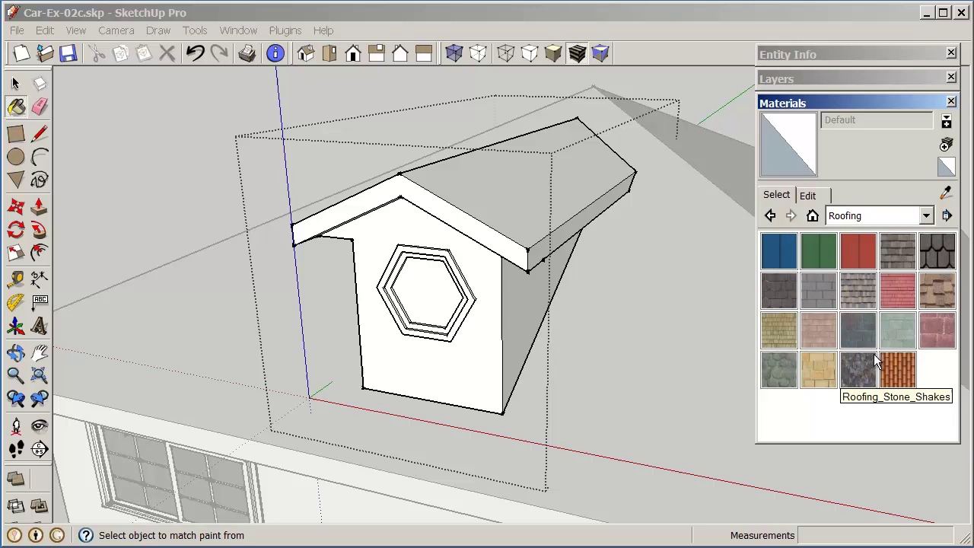
left_click(941, 300)
left_click(528, 189)
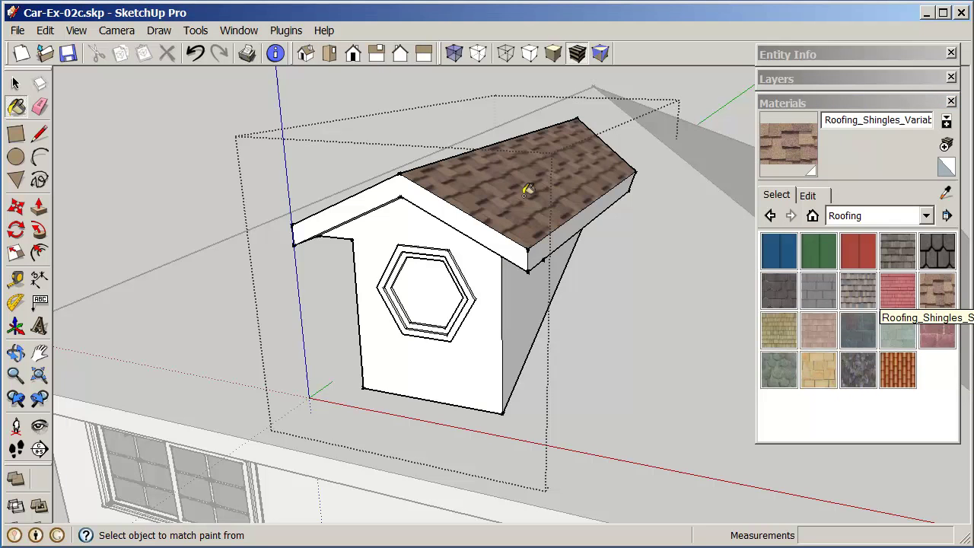
mouse_move(528, 190)
middle_mouse_down()
mouse_move(550, 206)
mouse_move(592, 210)
mouse_move(616, 264)
mouse_move(583, 200)
mouse_move(646, 233)
mouse_move(452, 267)
mouse_move(490, 263)
middle_mouse_up()
left_click(539, 211)
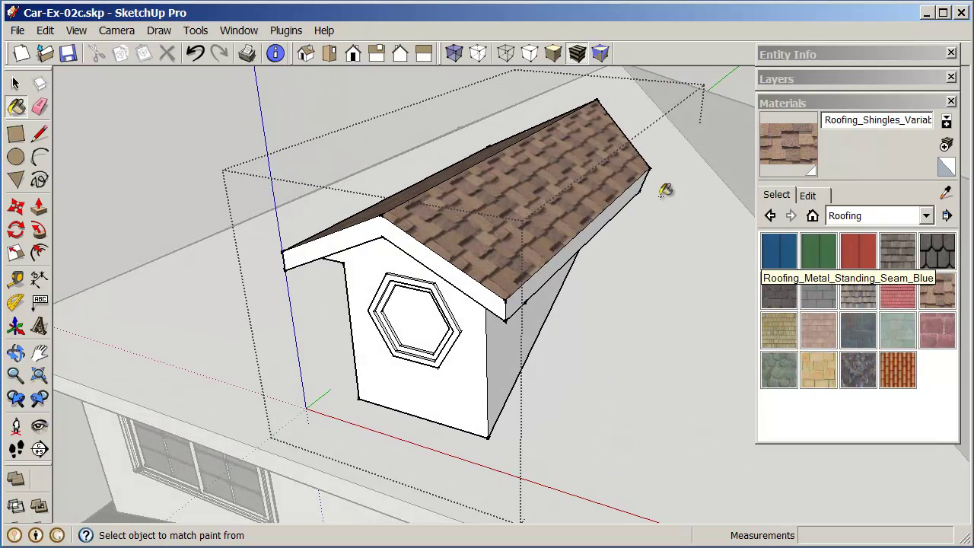
Paint the dormer roof's front, left and right fascia strips with brown Color_C14
left_click(926, 216)
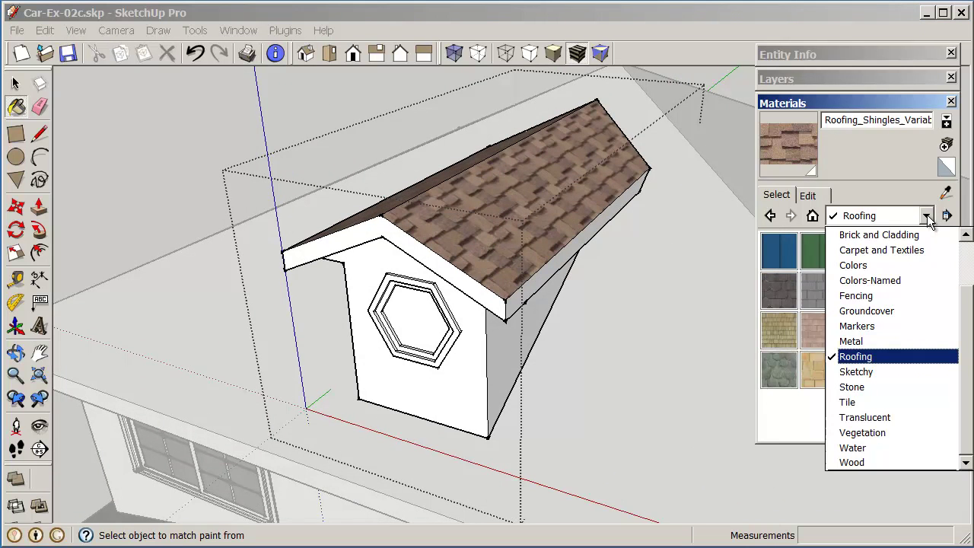
left_click(895, 265)
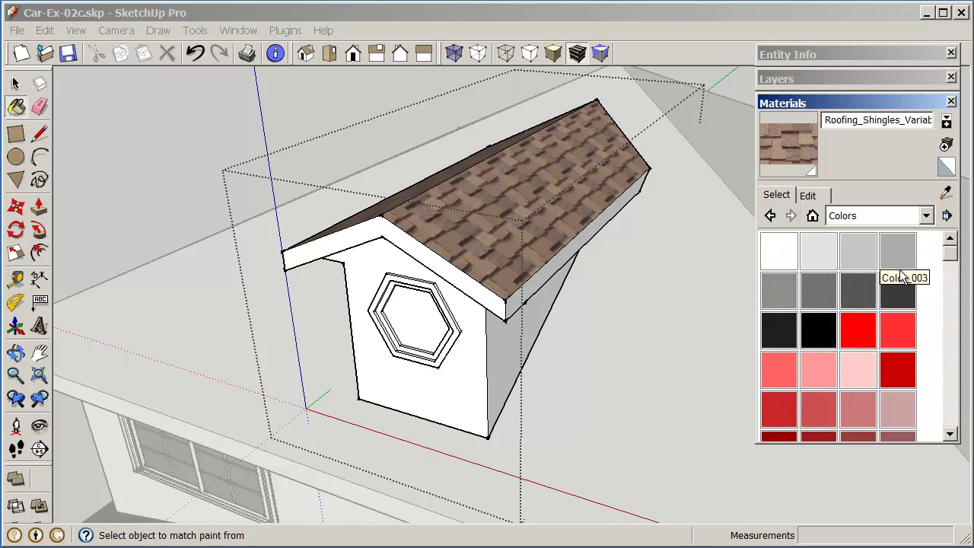
left_click_drag(954, 260, 959, 298)
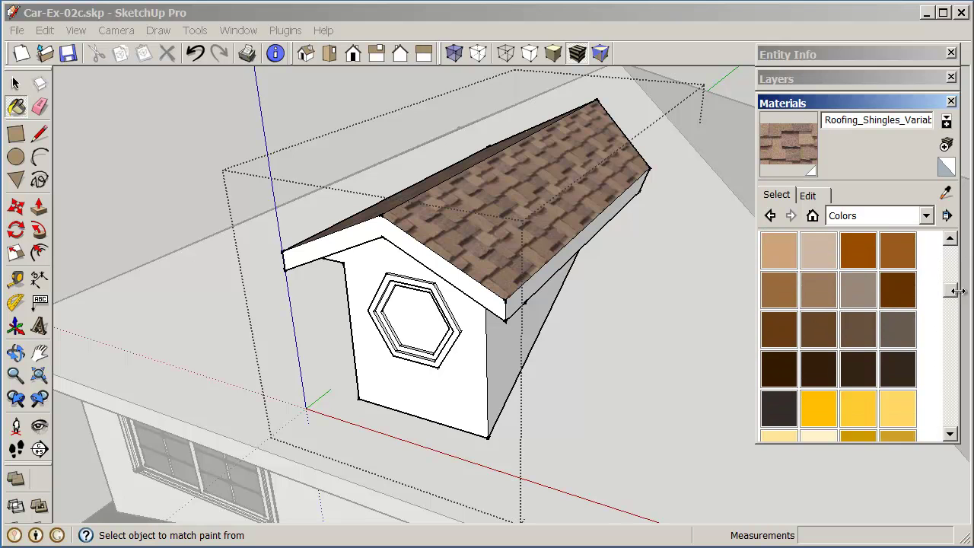
left_click(817, 291)
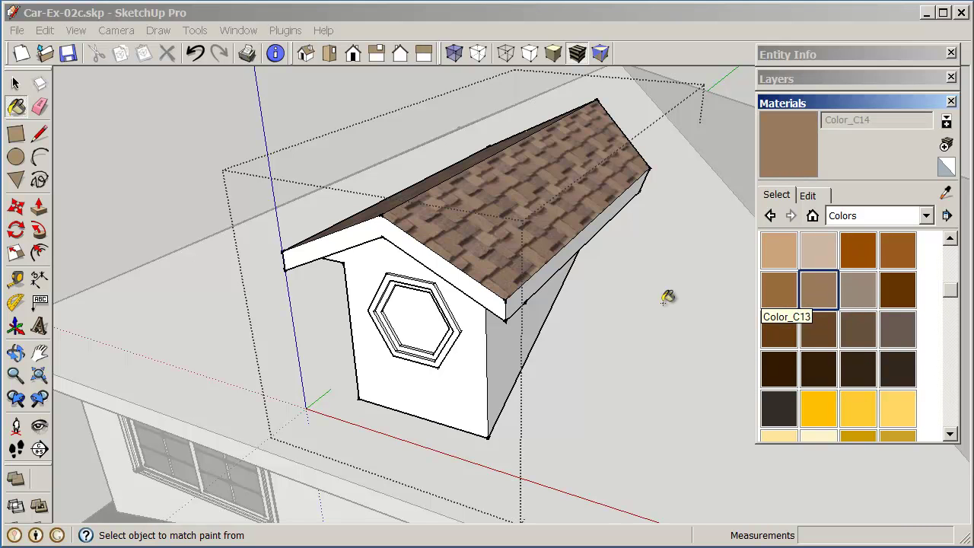
left_click(542, 283)
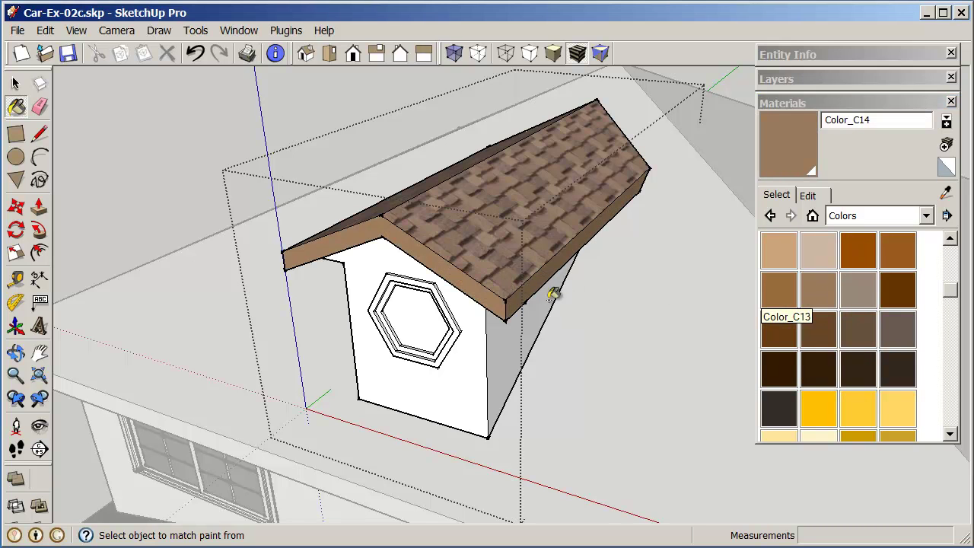
mouse_move(554, 287)
middle_mouse_down()
mouse_move(753, 297)
mouse_move(652, 271)
mouse_move(691, 163)
mouse_move(653, 70)
mouse_move(538, 116)
middle_mouse_up()
left_click(618, 260)
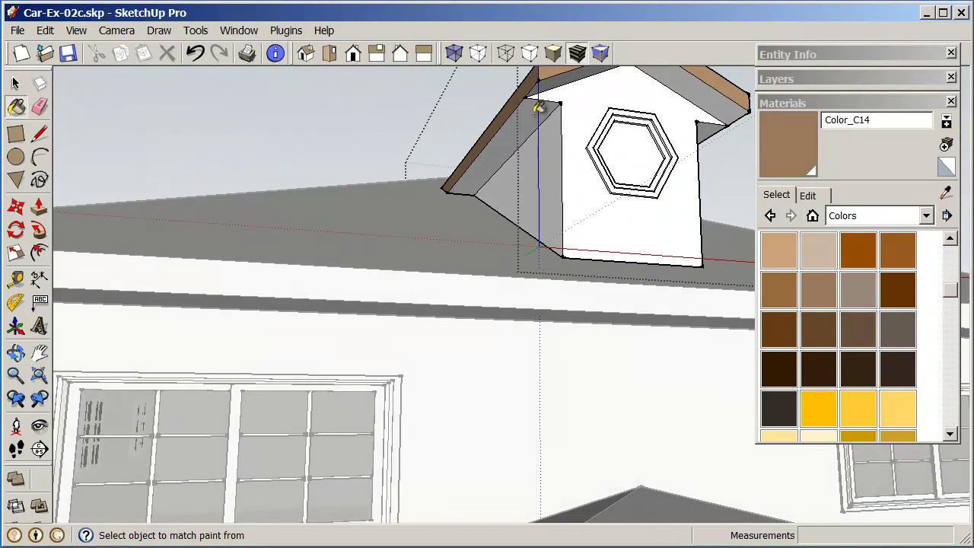
left_click(539, 109)
mouse_move(708, 131)
middle_mouse_down()
mouse_move(632, 93)
mouse_move(698, 305)
mouse_move(616, 278)
middle_mouse_up()
left_click(599, 99)
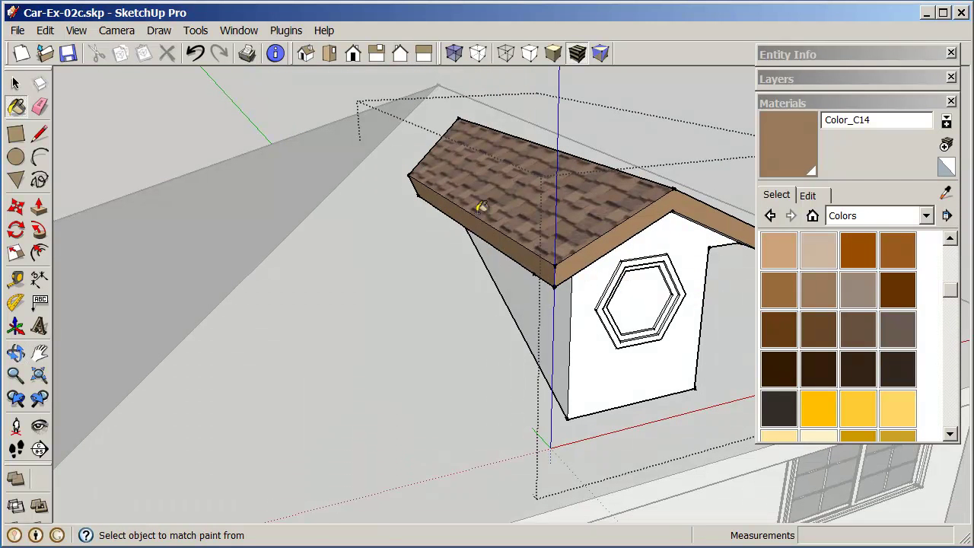
Select the hexagon ring around the window and paint it brown Color_C14
left_click(15, 83)
double_click(618, 288)
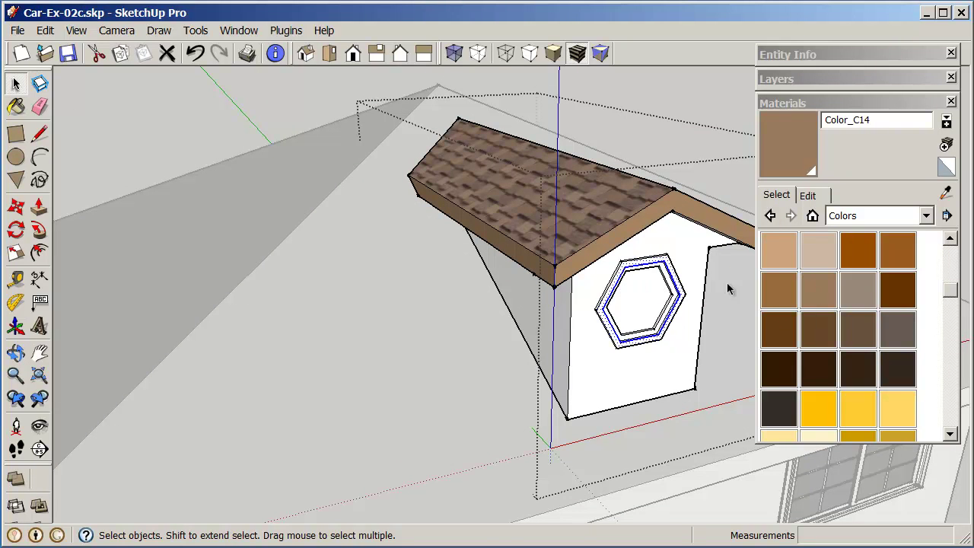
left_click(802, 145)
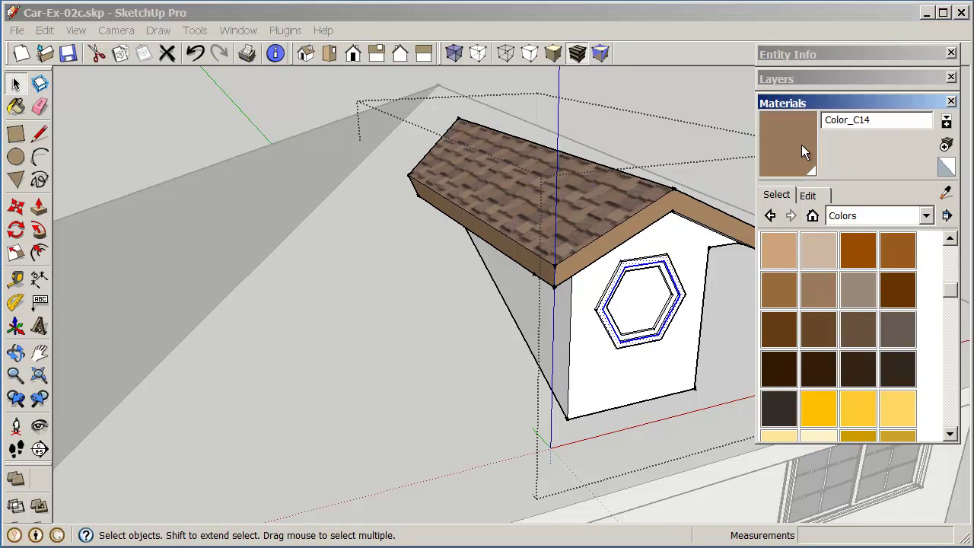
left_click(674, 263)
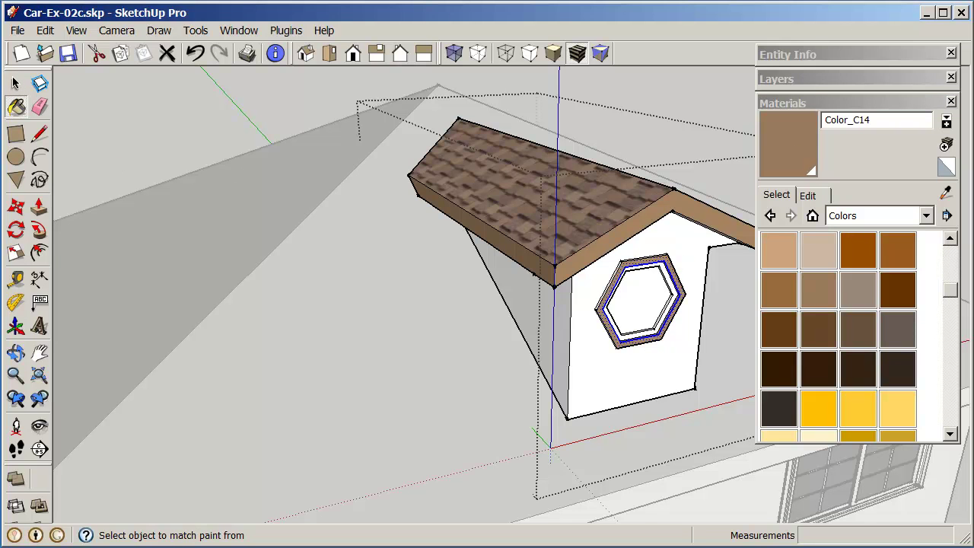
Paint the frame's inset, outer right and top faces plus the surrounding wall brown
left_click(14, 375)
left_click_drag(544, 373, 648, 210)
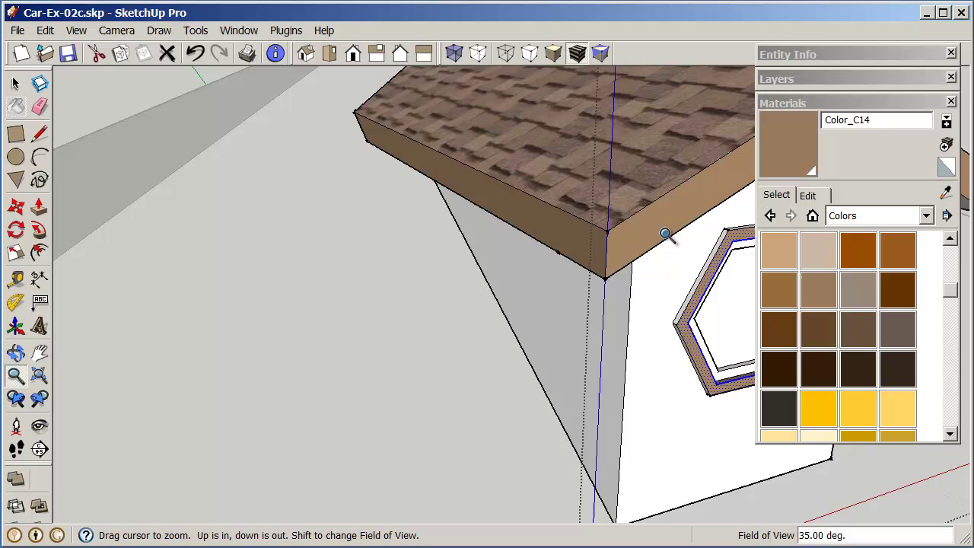
middle_click_drag(668, 235, 424, 256)
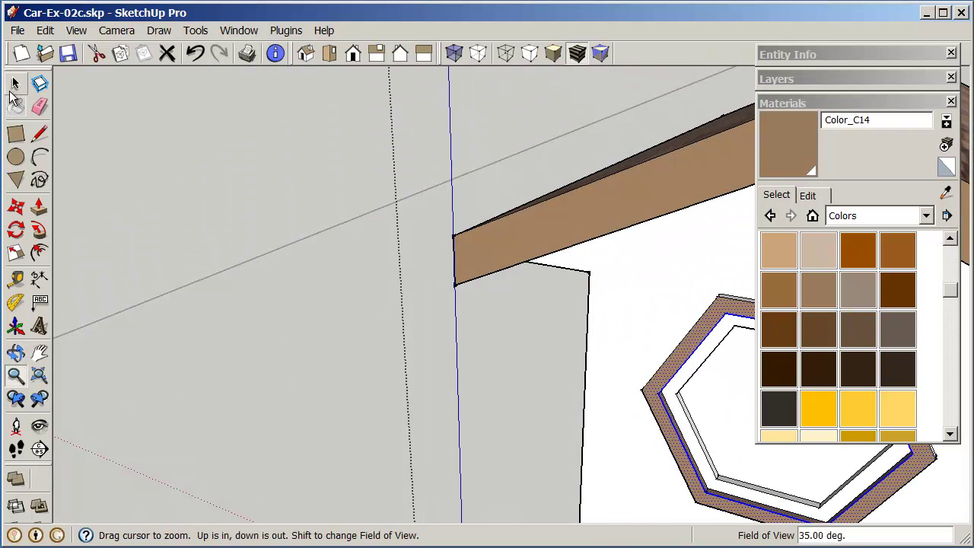
left_click(39, 352)
left_click_drag(428, 340, 206, 288)
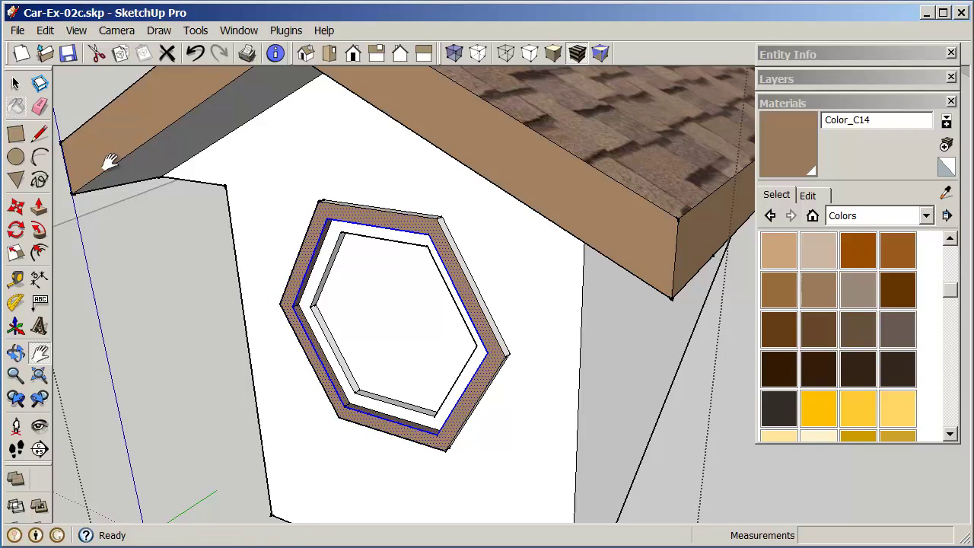
left_click(770, 142)
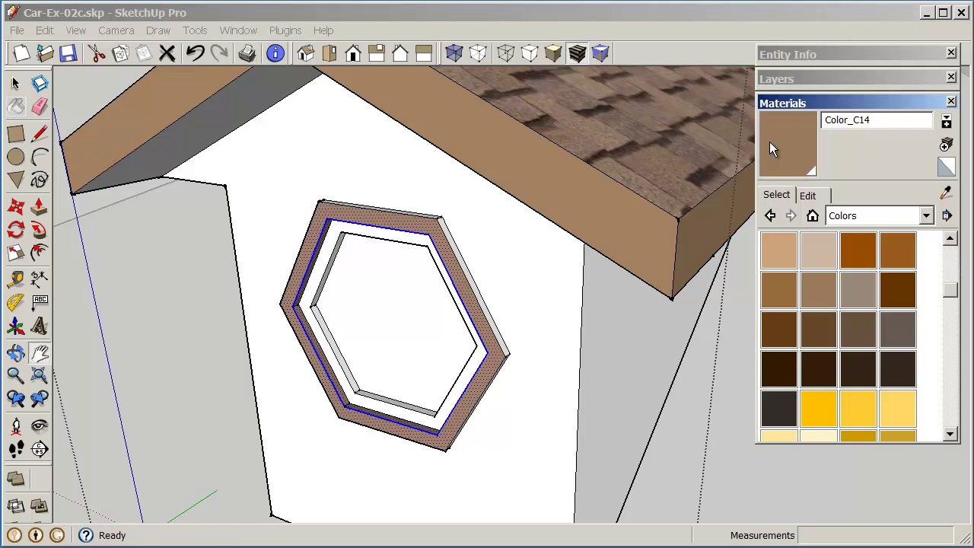
left_click(339, 235)
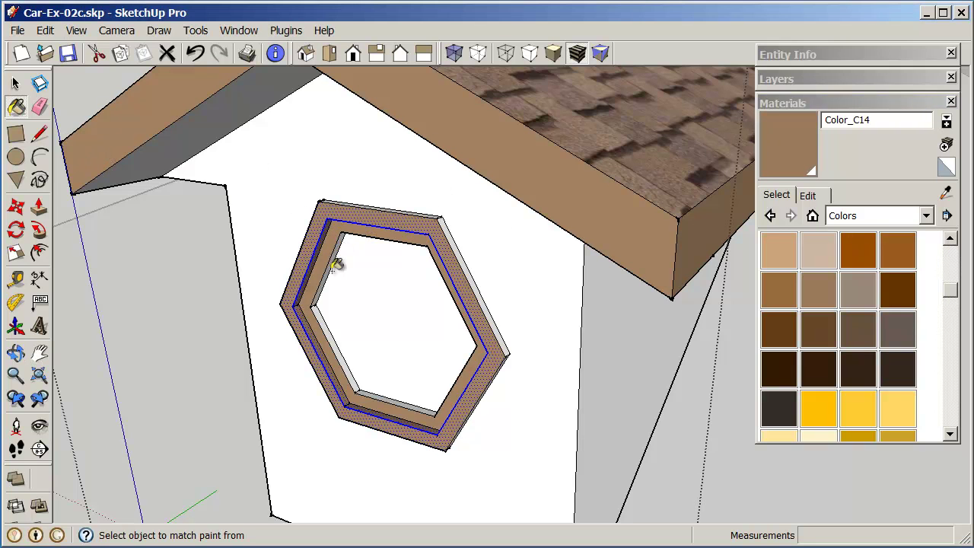
left_click(453, 227)
left_click(441, 215)
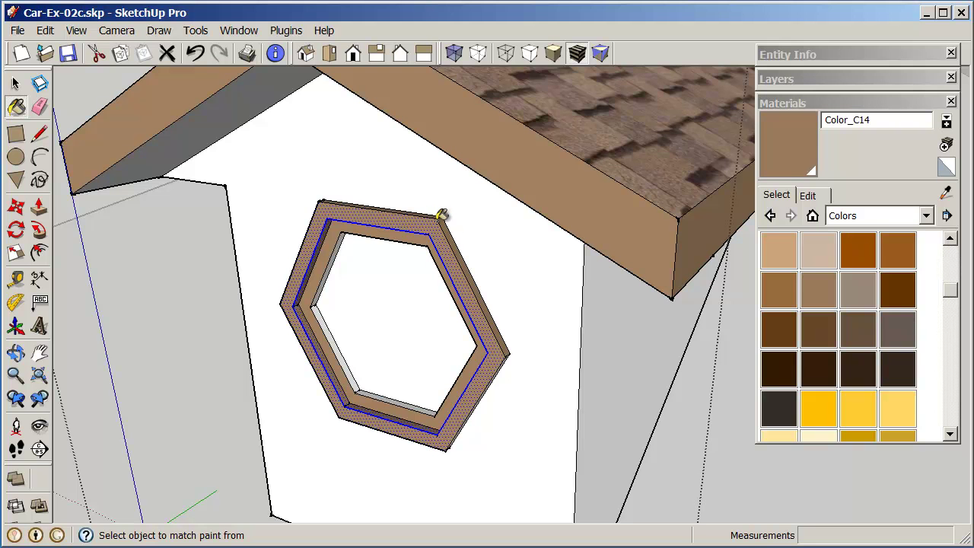
left_click(496, 379)
Paint the frame's outer right, inner lower-left and inner left faces brown
mouse_move(511, 354)
middle_mouse_down()
mouse_move(400, 283)
mouse_move(436, 341)
middle_mouse_up()
left_click(494, 374)
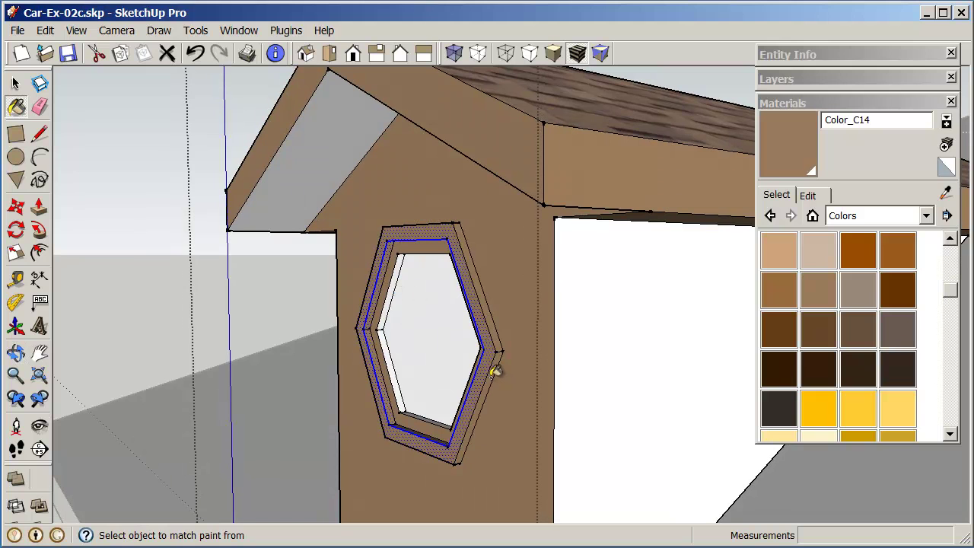
left_click(400, 394)
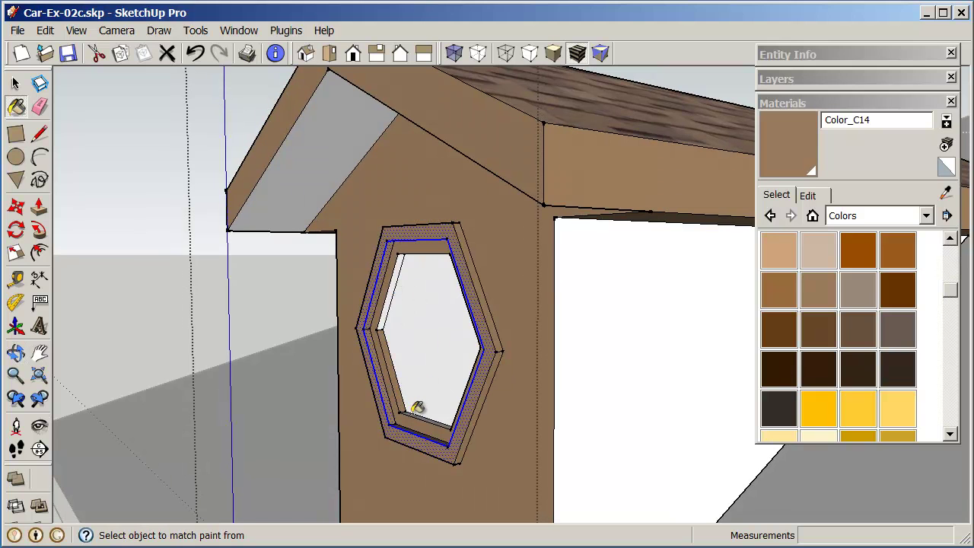
left_click(400, 289)
Paint the inner hexagon pane and its right and lower-right bevels brown
middle_click_drag(407, 284, 692, 252)
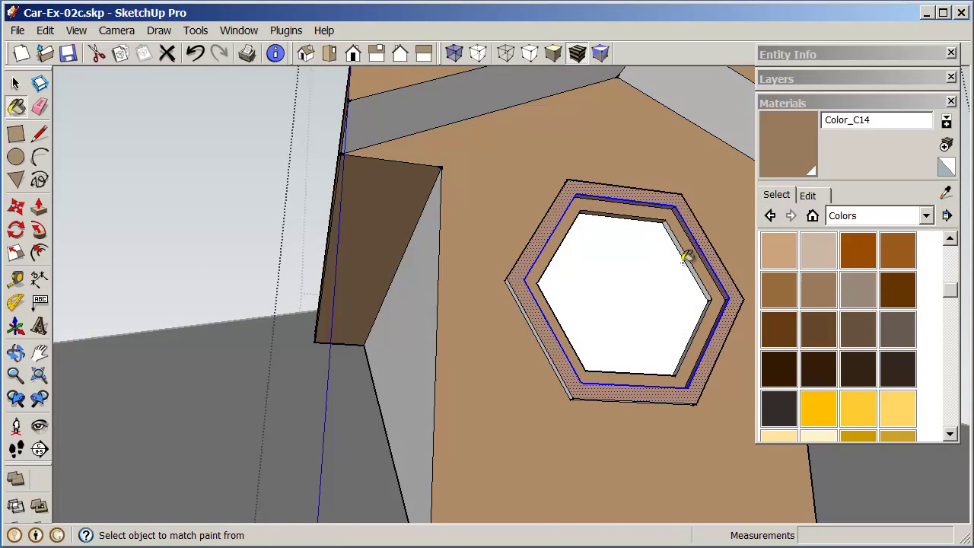
left_click(688, 259)
left_click(697, 276)
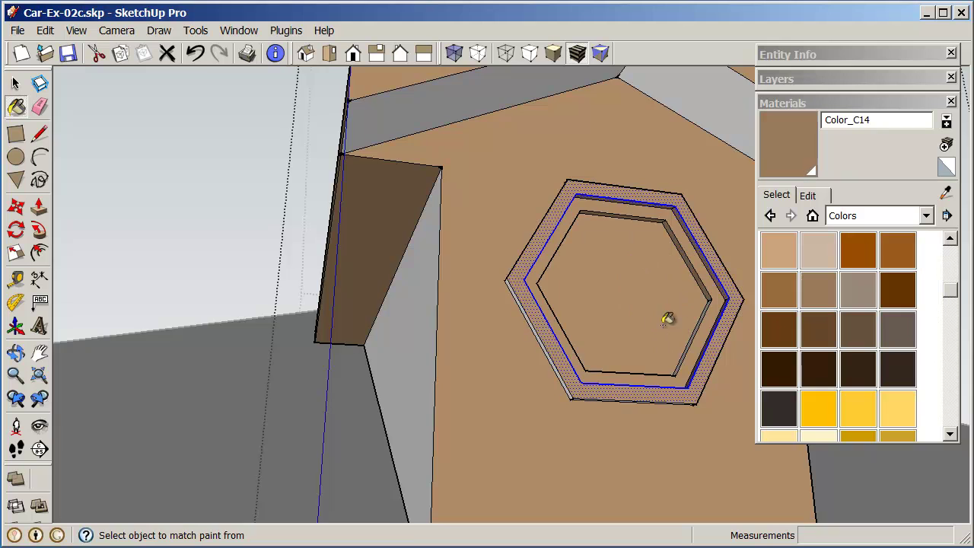
mouse_move(667, 320)
middle_mouse_down()
mouse_move(680, 369)
mouse_move(691, 363)
mouse_move(694, 343)
mouse_move(676, 412)
middle_mouse_up()
left_click(689, 342)
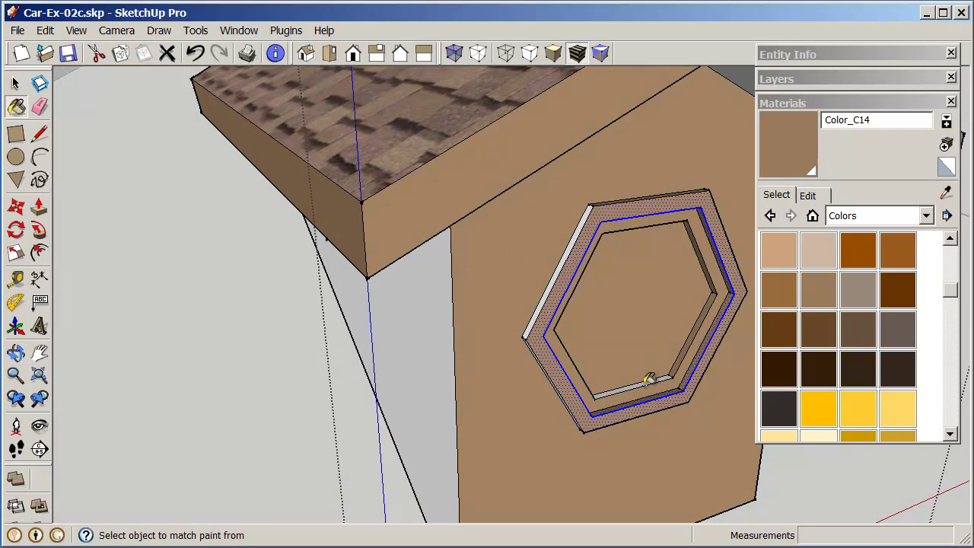
middle_click_drag(648, 376, 653, 396)
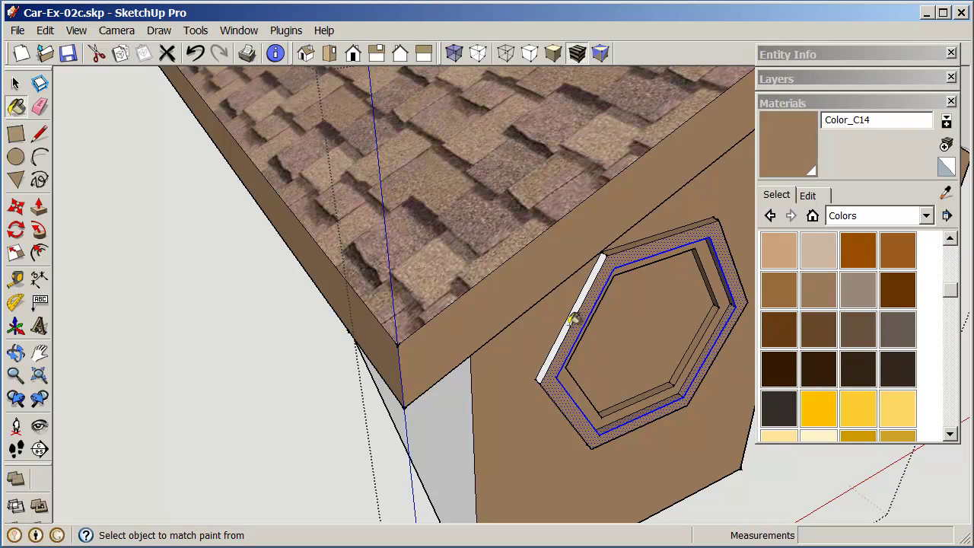
middle_click_drag(615, 322, 620, 268)
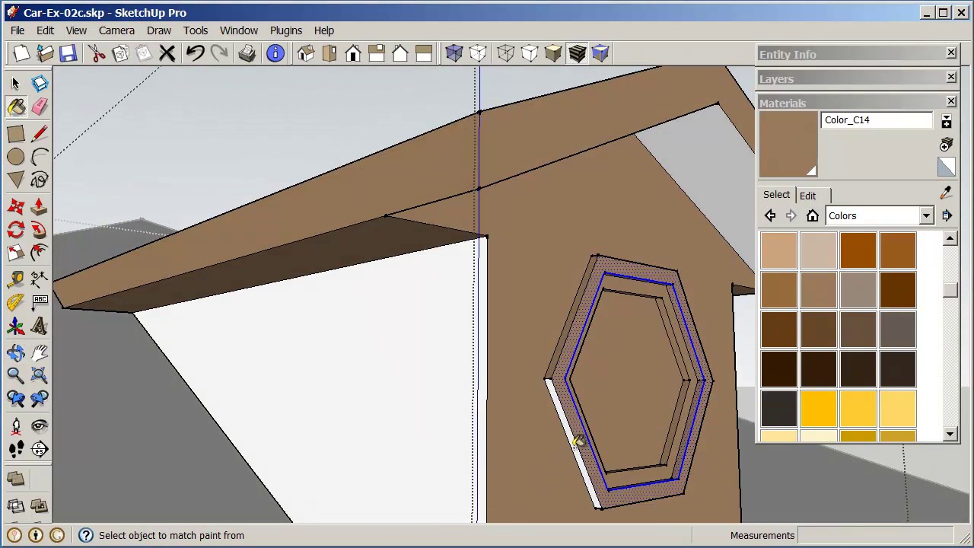
mouse_move(576, 441)
middle_mouse_down()
mouse_move(634, 372)
mouse_move(622, 269)
mouse_move(636, 321)
mouse_move(624, 368)
middle_mouse_up()
Pan, orbit and zoom to frame the whole dormer and its hexagon window
key("alt")
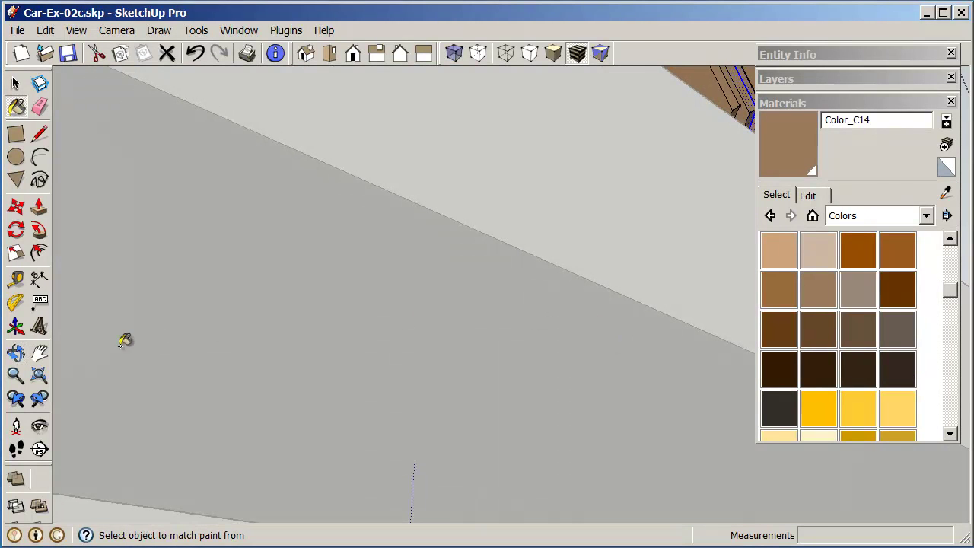
left_click(39, 352)
left_click_drag(385, 277, 498, 393)
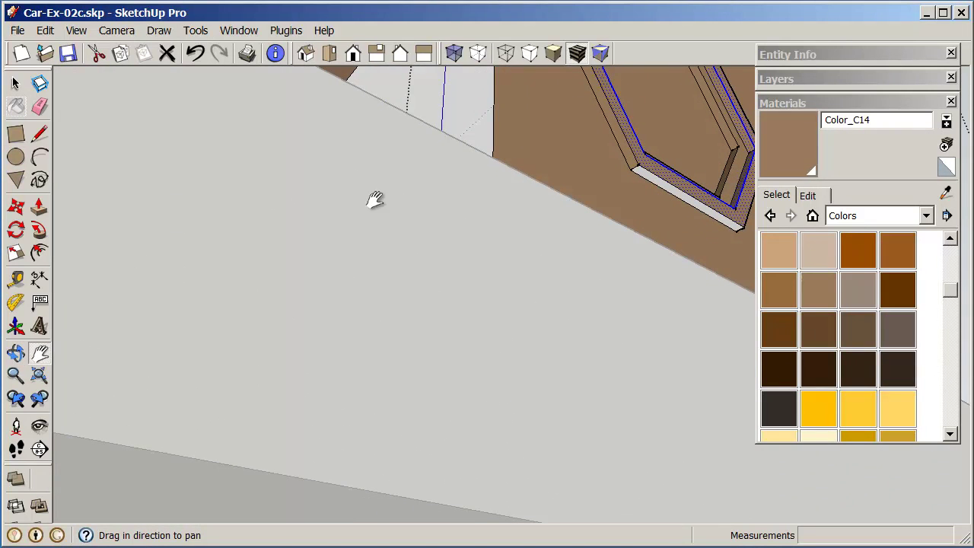
left_click(15, 107)
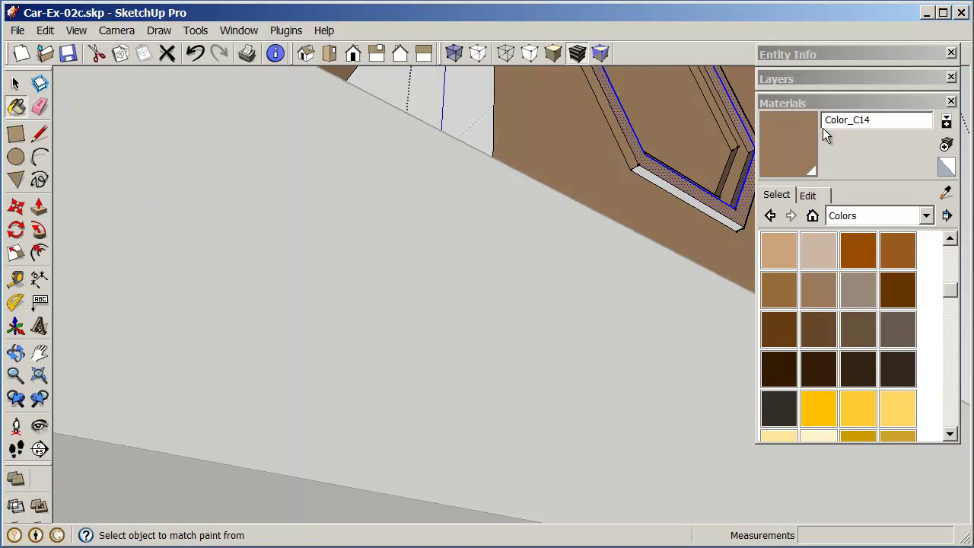
scroll(687, 193, "up", 5)
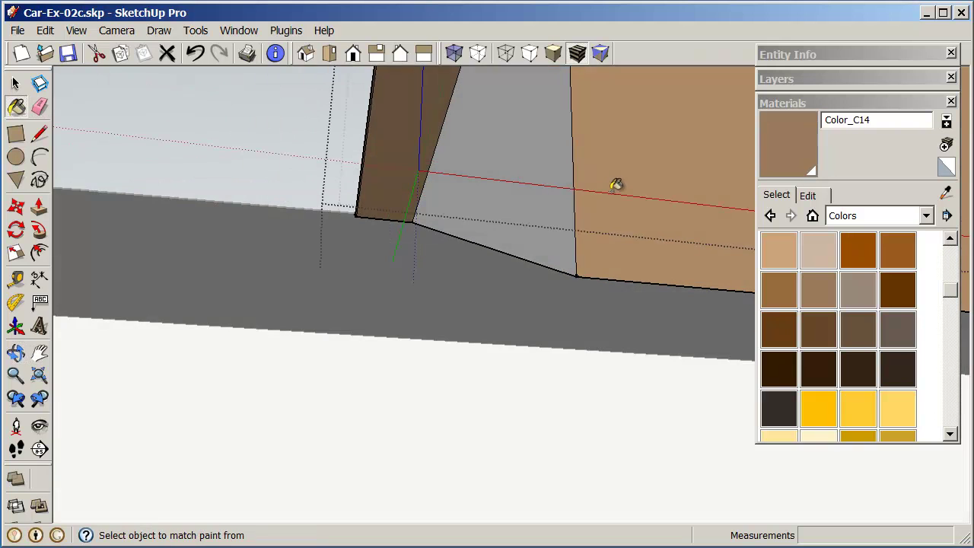
middle_click_drag(556, 240, 344, 294)
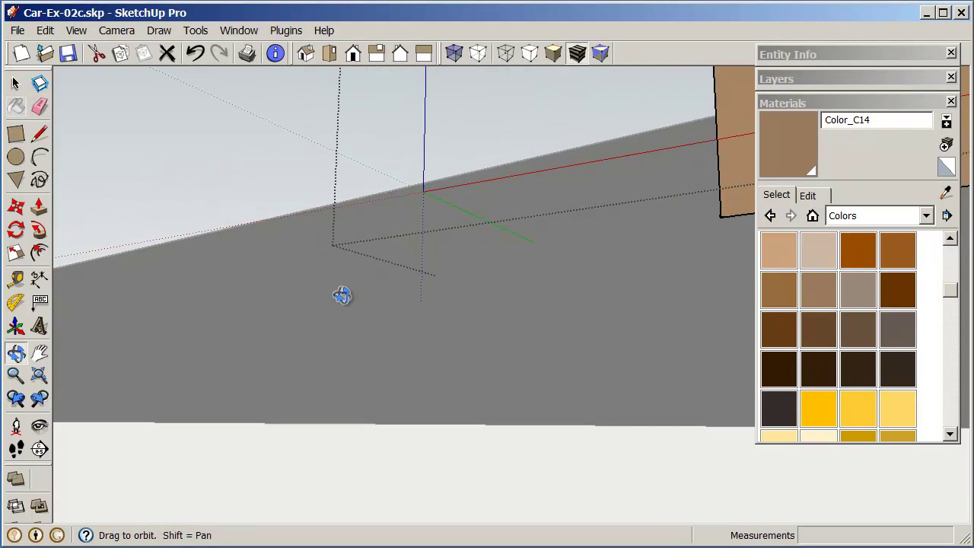
left_click(16, 375)
left_click_drag(366, 274, 398, 272)
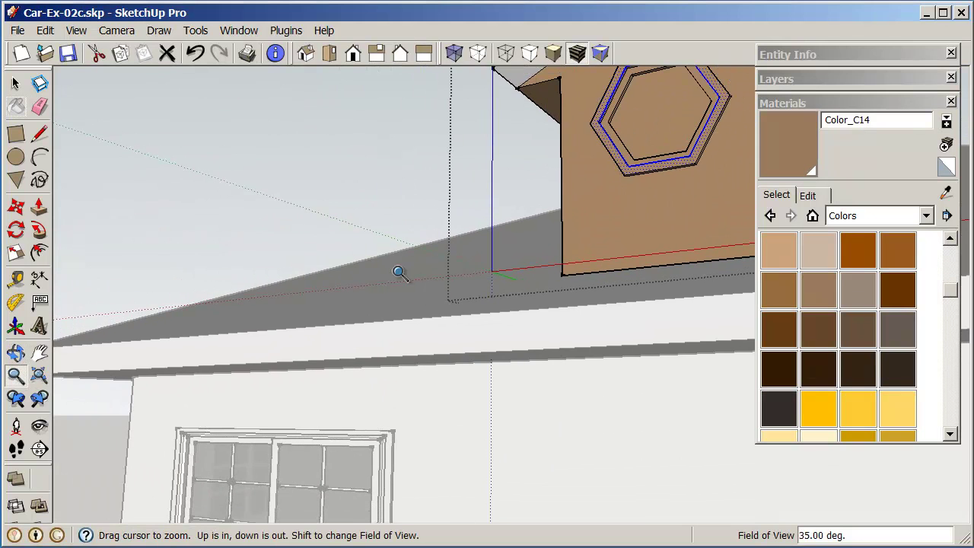
left_click(40, 352)
left_click_drag(57, 335, 340, 321)
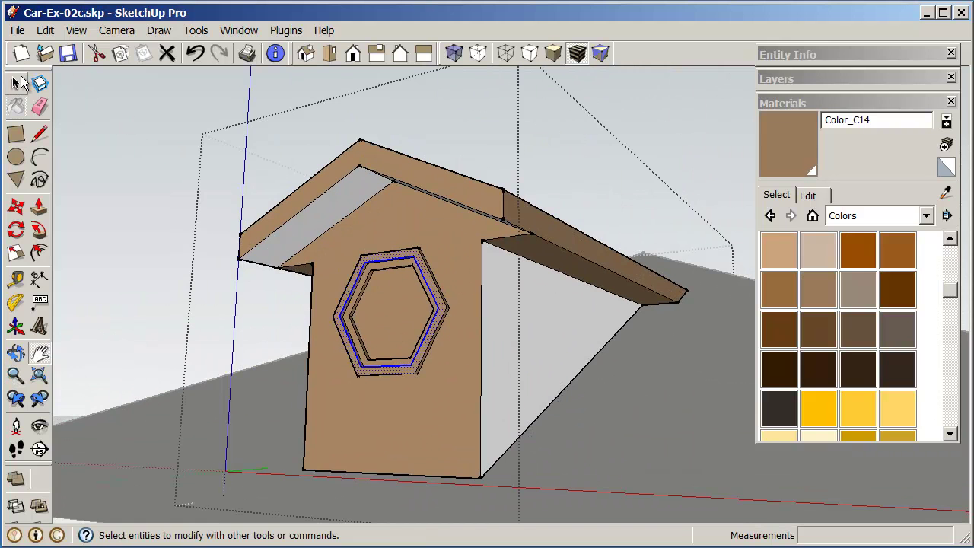
Look from below and paint the left and right overhang undersides brown Color_C14
left_click(16, 83)
left_click(537, 320)
middle_click_drag(537, 321, 540, 382)
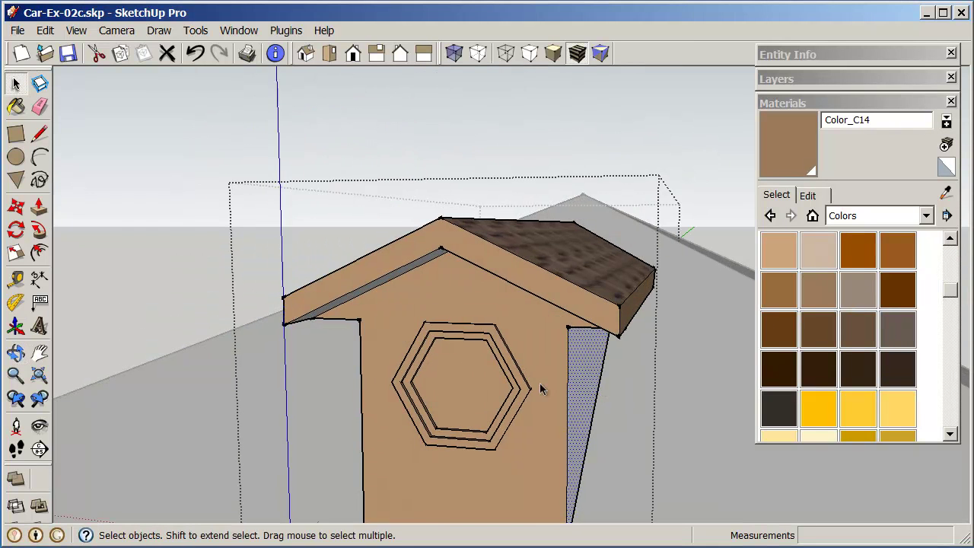
middle_click_drag(413, 300, 259, 190)
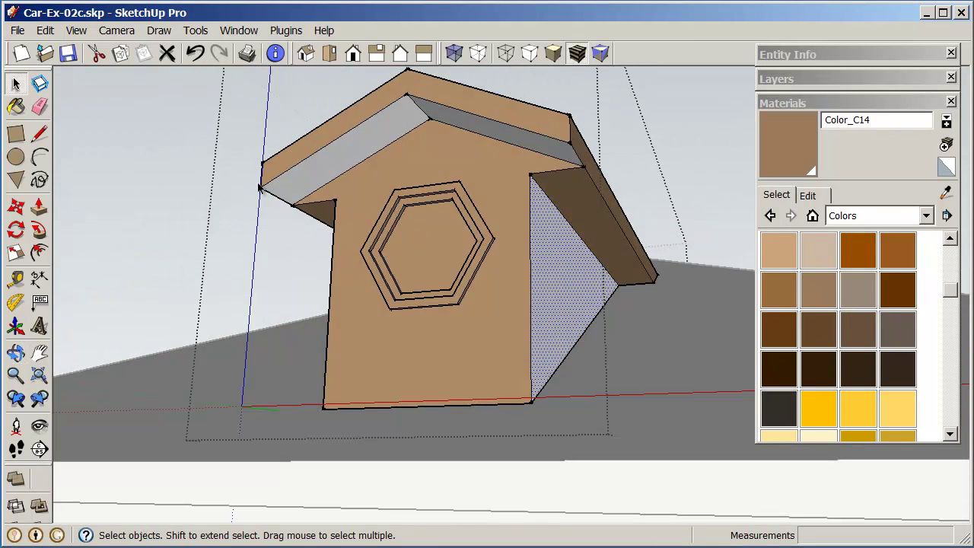
left_click(16, 107)
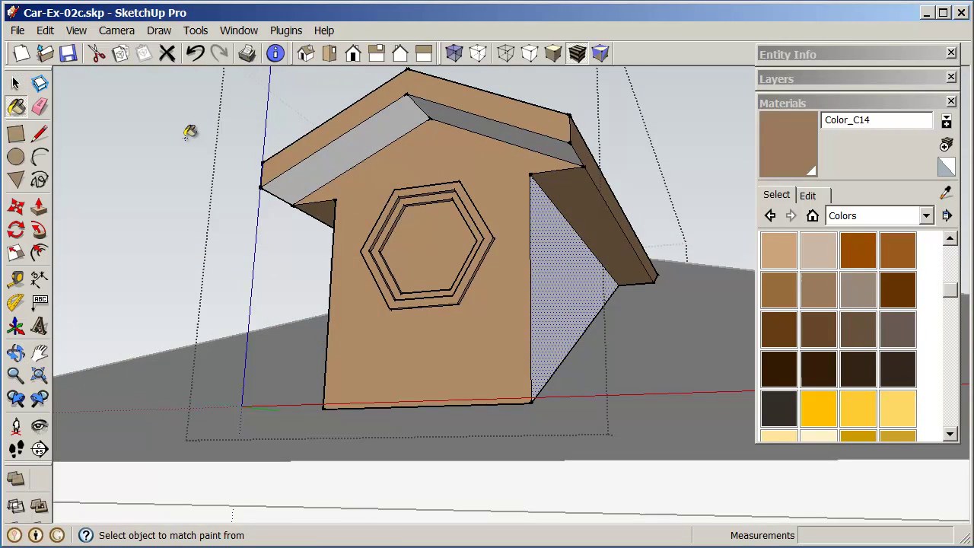
left_click(326, 164)
left_click(514, 134)
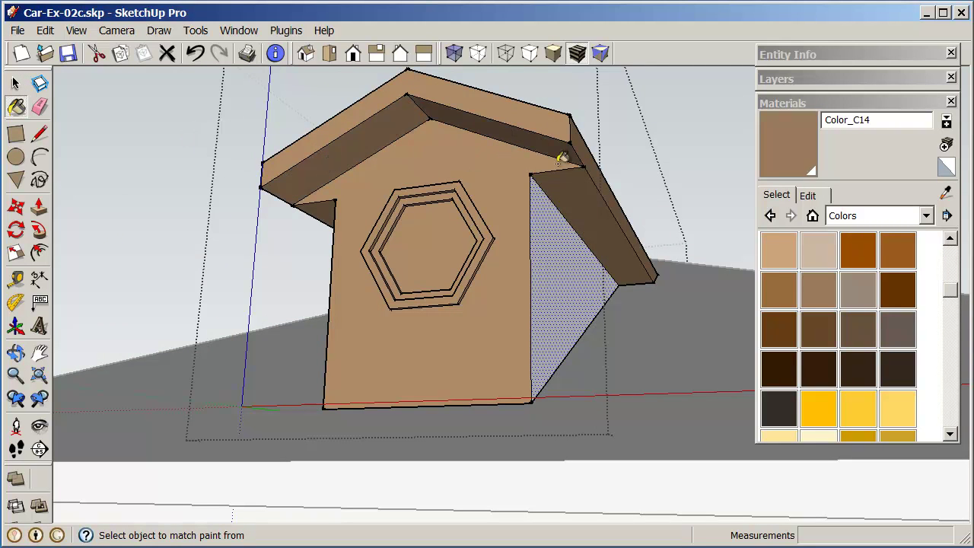
middle_click_drag(561, 160, 695, 300)
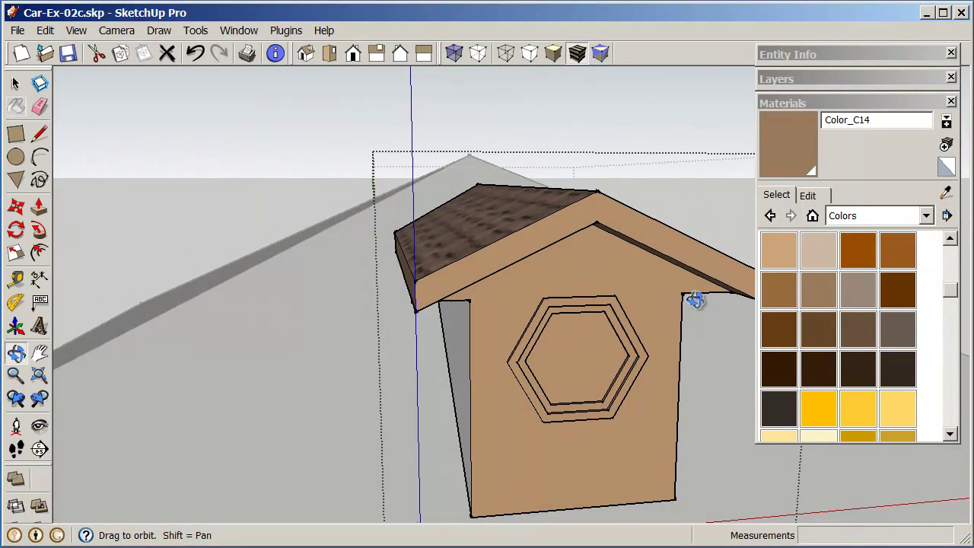
Fill the inner hexagon with Translucent_Glass_Brown from the Translucent collection
left_click(927, 216)
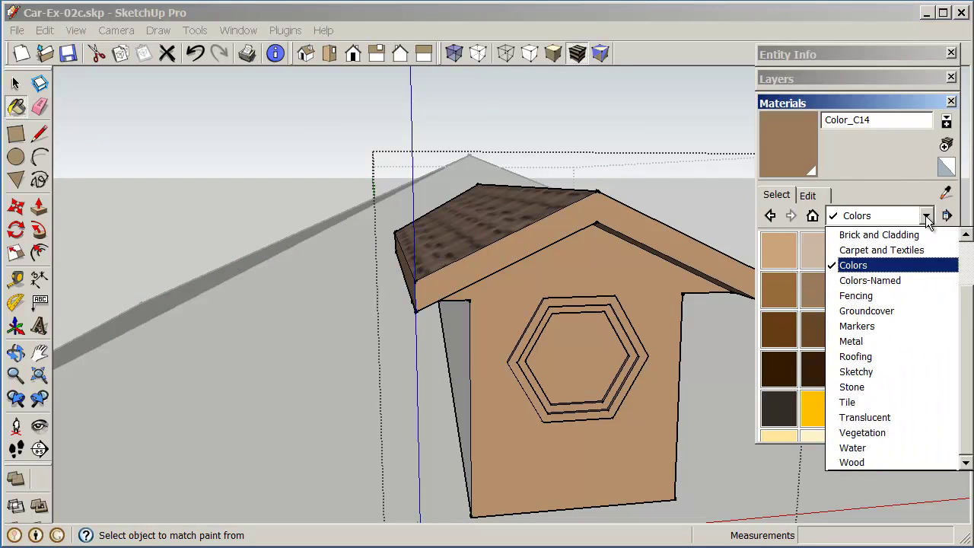
left_click(894, 417)
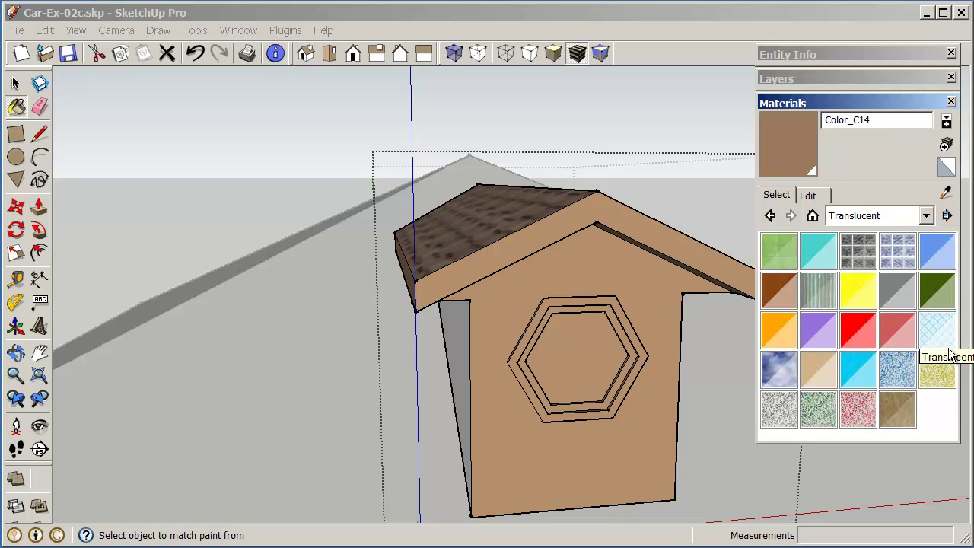
left_click(792, 298)
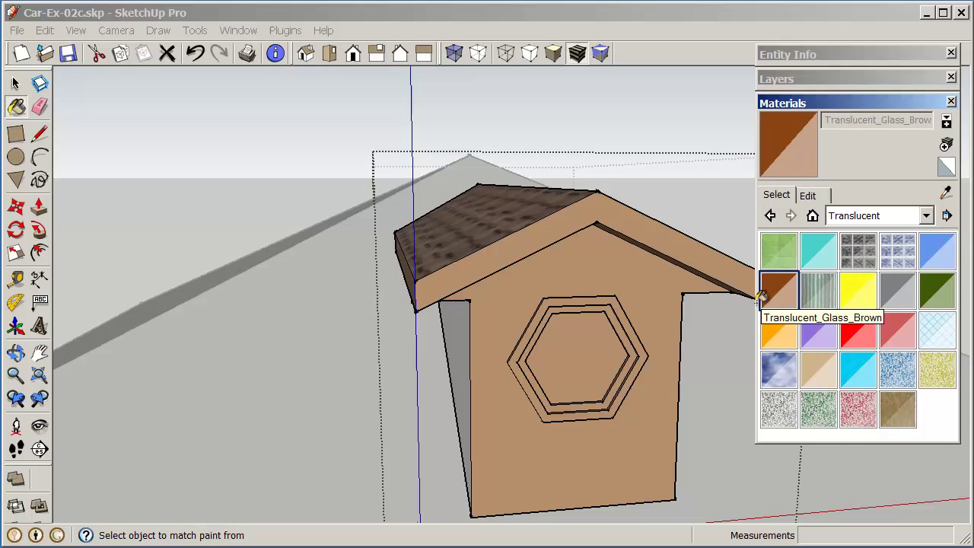
left_click(556, 346)
mouse_move(656, 337)
middle_mouse_down()
mouse_move(659, 285)
mouse_move(626, 332)
mouse_move(698, 287)
middle_mouse_up()
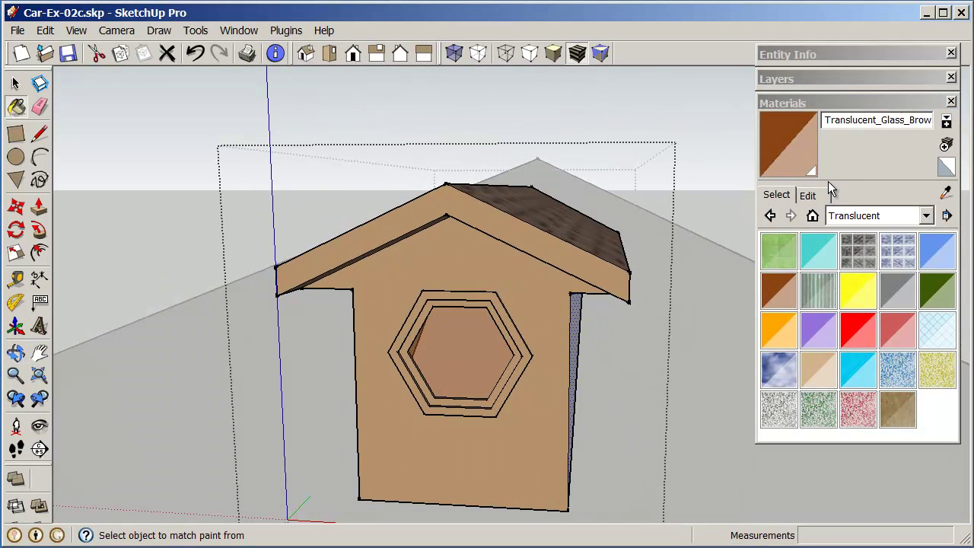
Raise Translucent_Glass_Brown's brightness in the Edit tab to a warm orange
left_click(808, 195)
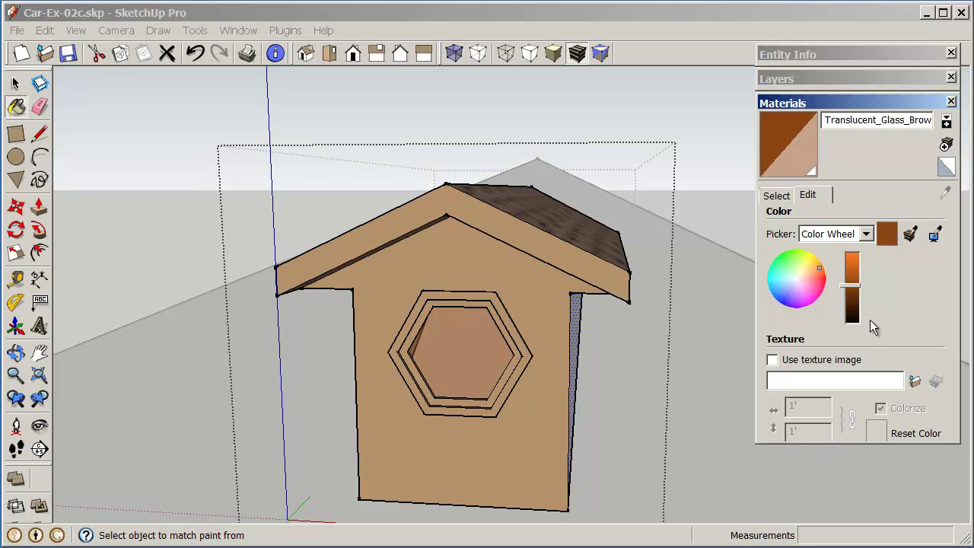
left_click_drag(853, 285, 855, 262)
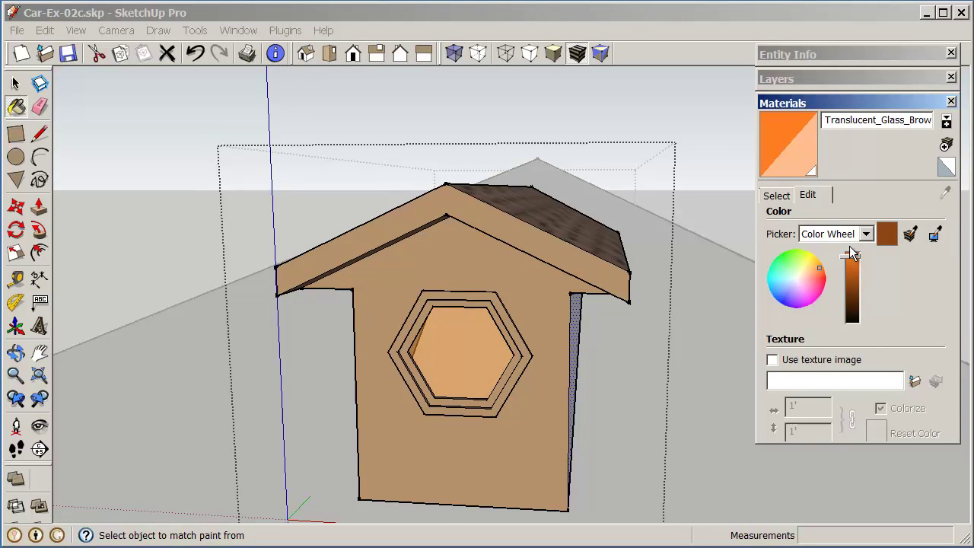
mouse_move(611, 292)
middle_mouse_down()
mouse_move(619, 276)
mouse_move(720, 266)
mouse_move(518, 346)
mouse_move(556, 321)
middle_mouse_up()
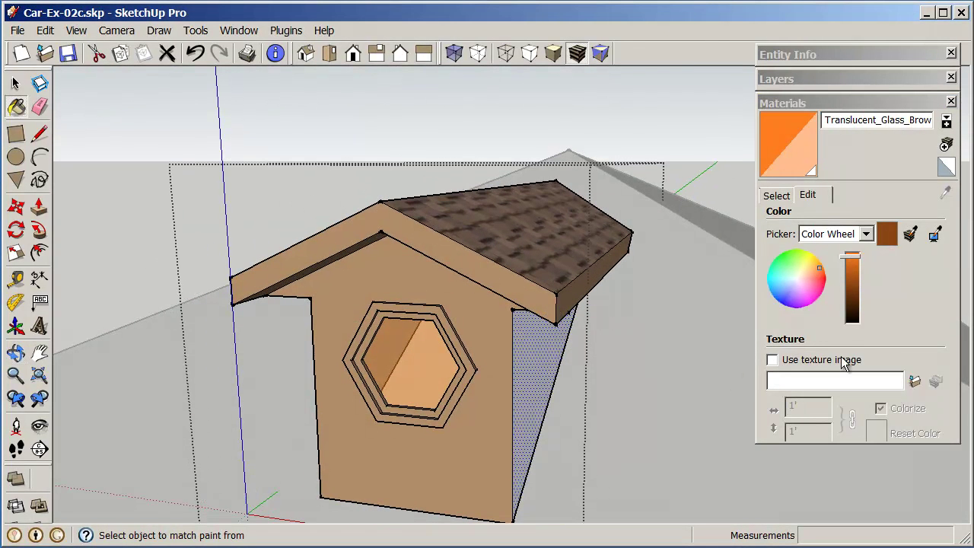
left_click_drag(853, 261, 854, 265)
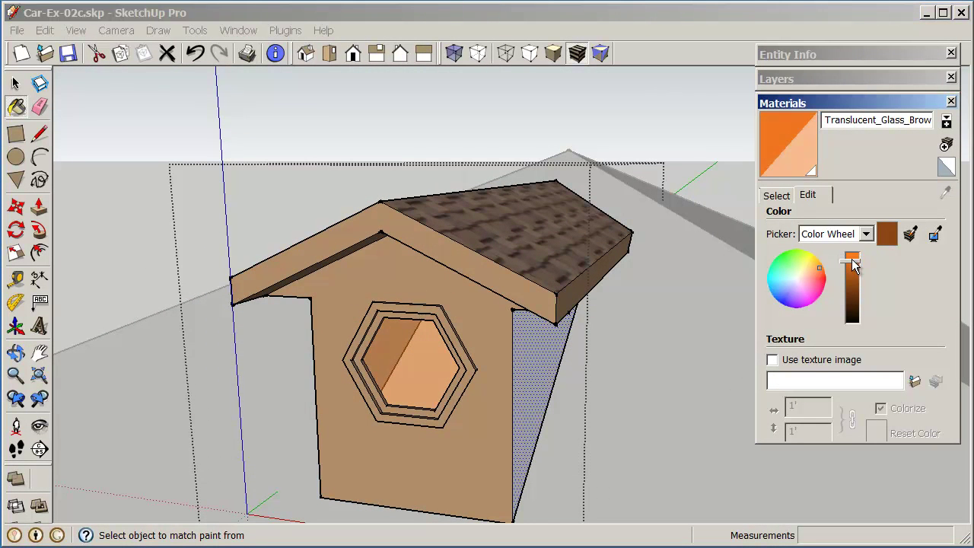
left_click(775, 196)
middle_click_drag(563, 323, 712, 344)
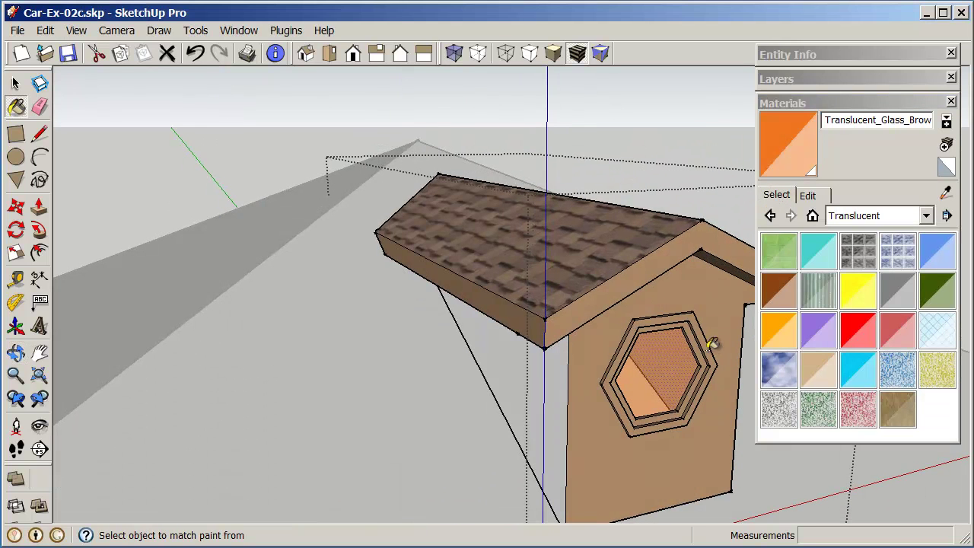
Apply Cladding_Siding_Tan from Brick and Cladding to the dormer's front and both side walls
left_click(927, 218)
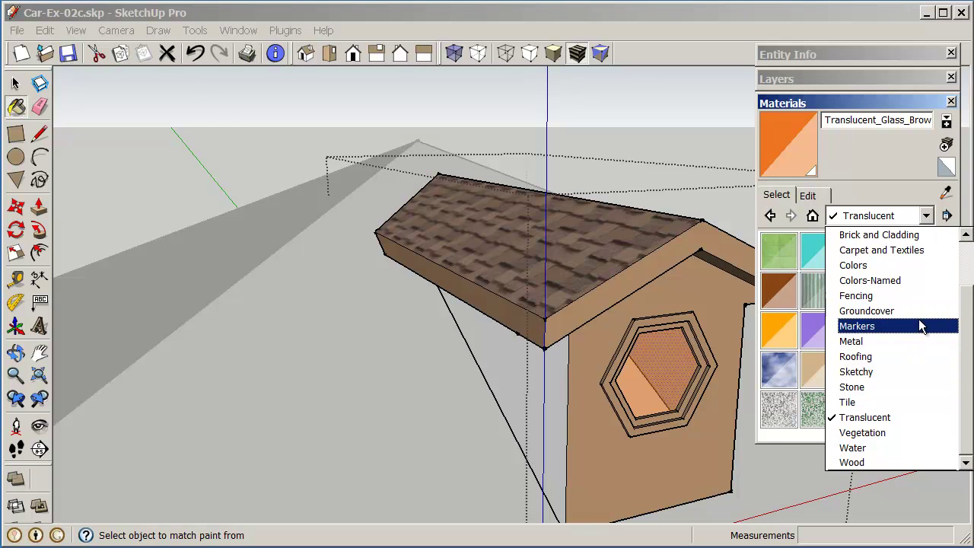
scroll(965, 314, "up", 2)
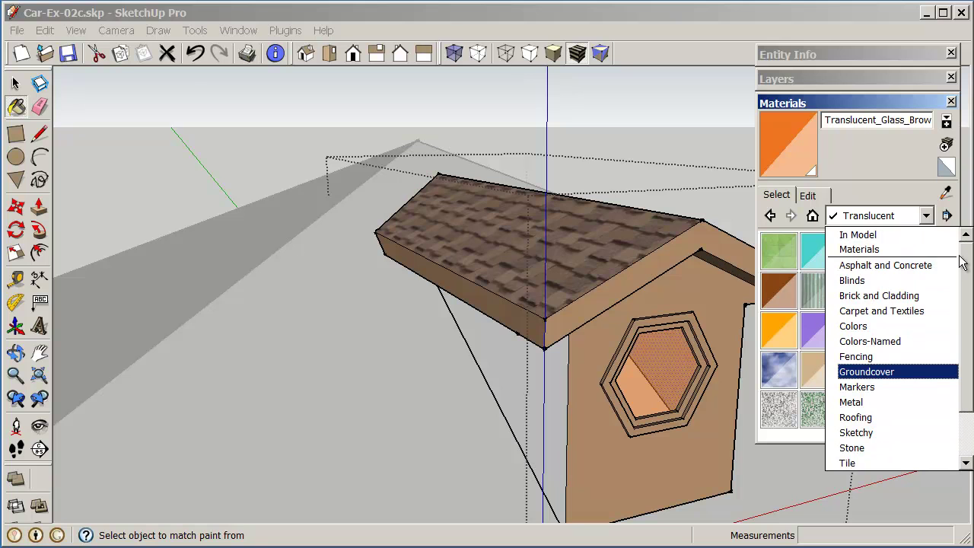
left_click(927, 302)
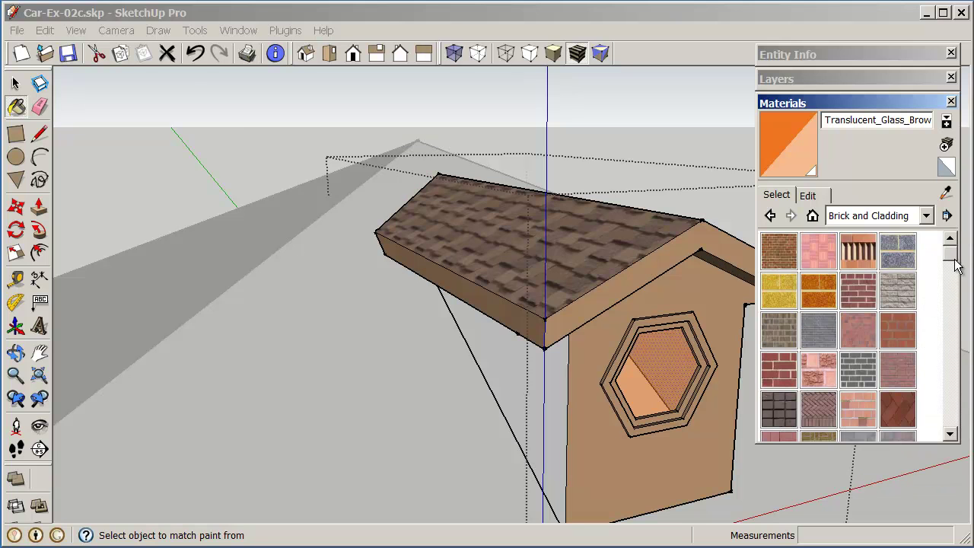
left_click_drag(953, 259, 953, 329)
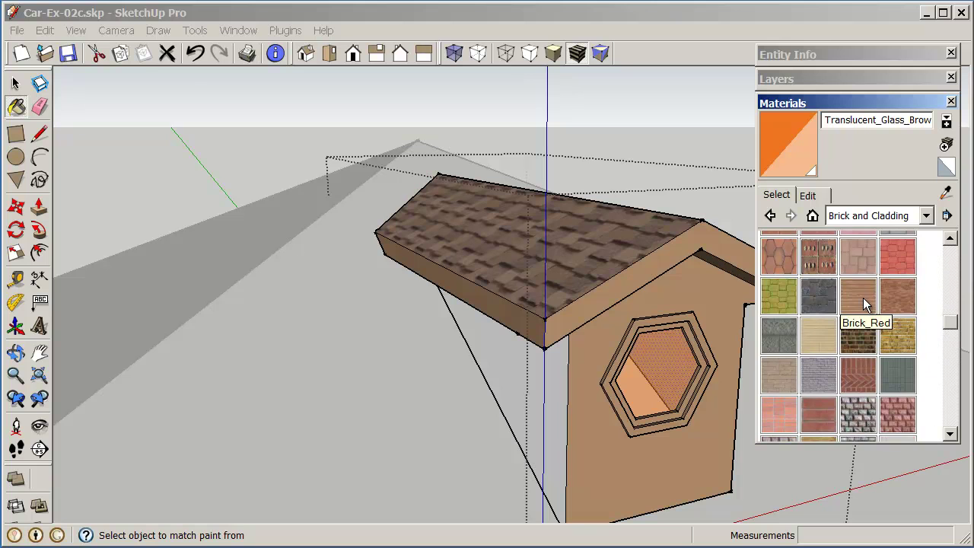
left_click_drag(953, 326, 954, 373)
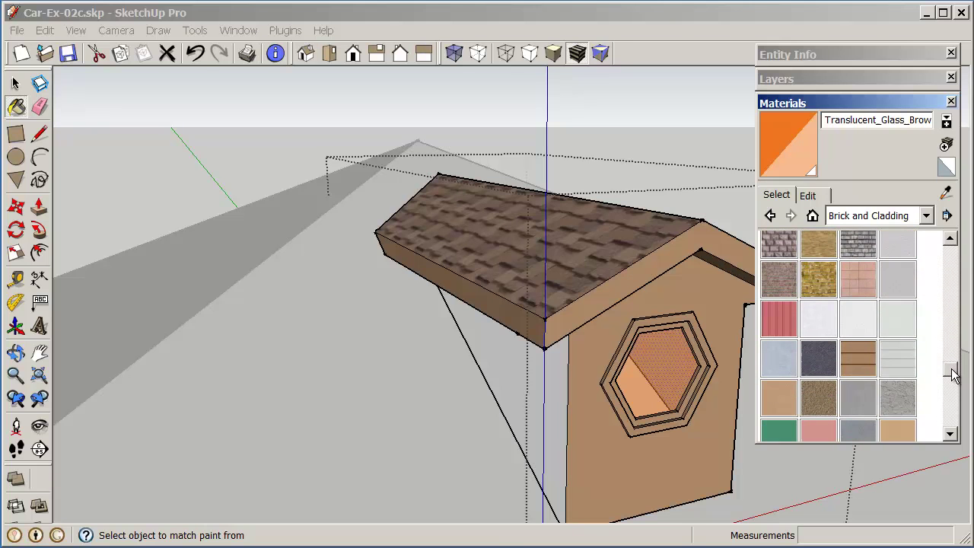
left_click(851, 367)
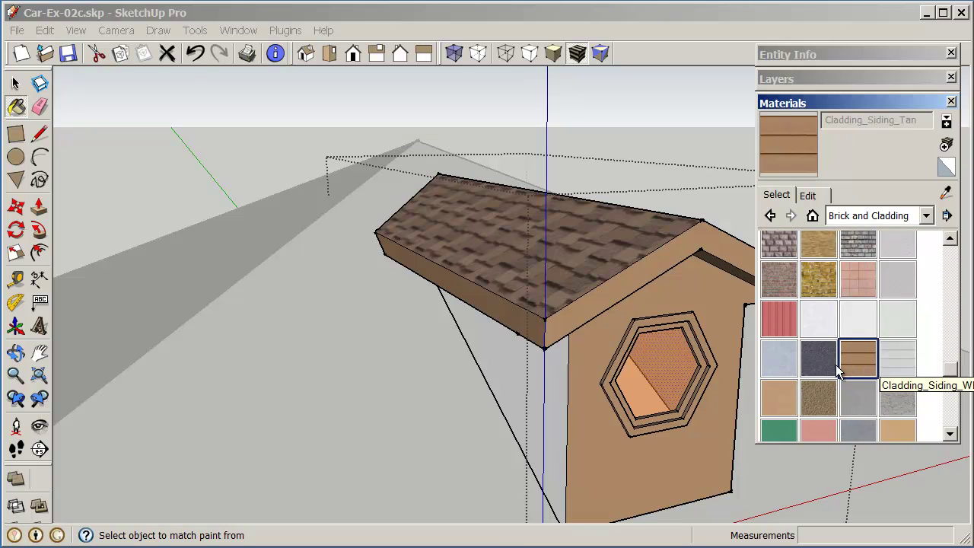
left_click(550, 370)
left_click(586, 358)
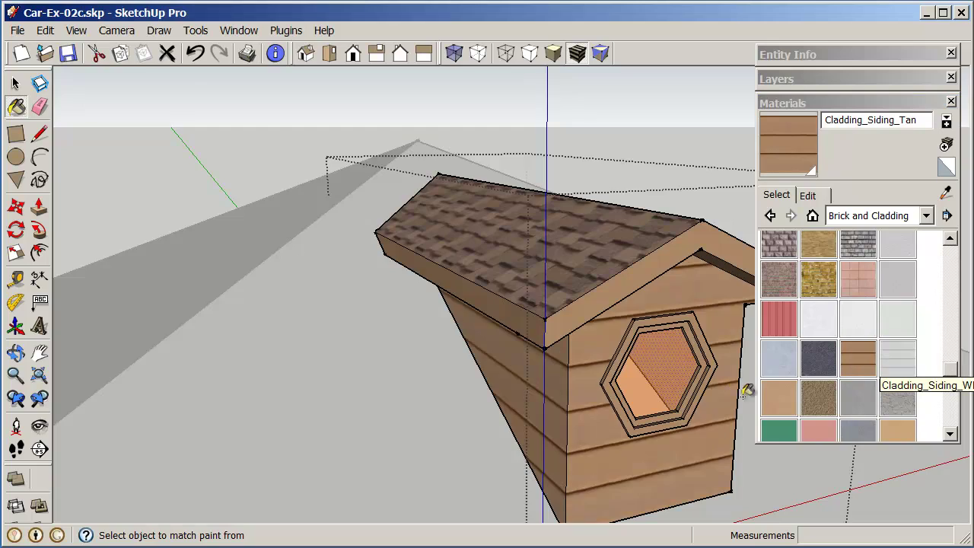
mouse_move(750, 392)
middle_mouse_down()
mouse_move(631, 413)
mouse_move(456, 365)
mouse_move(559, 363)
mouse_move(735, 390)
mouse_move(680, 391)
mouse_move(664, 370)
middle_mouse_up()
left_click(466, 361)
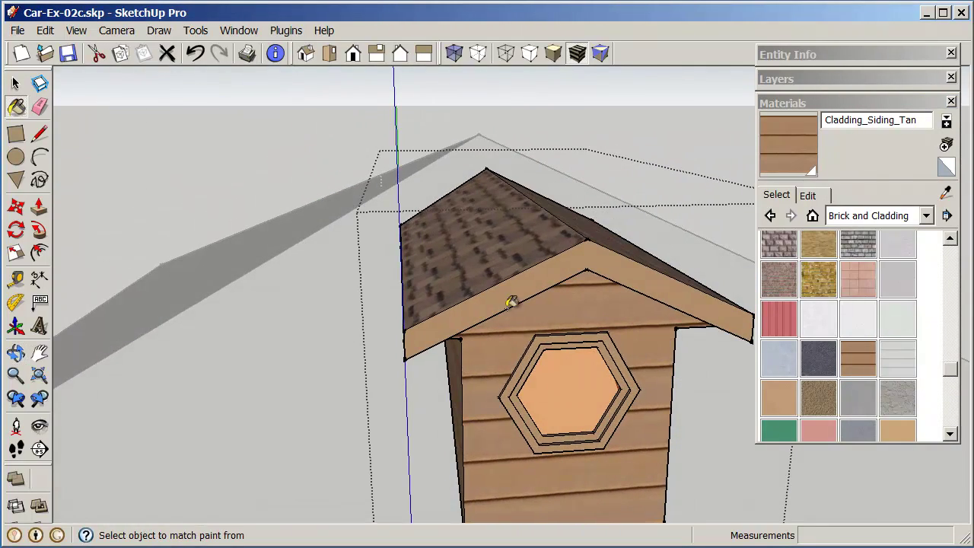
Exit the dormer group and paint the lower-storey walls brown with the in-model Color_C14 material
left_click(16, 84)
left_click(234, 142)
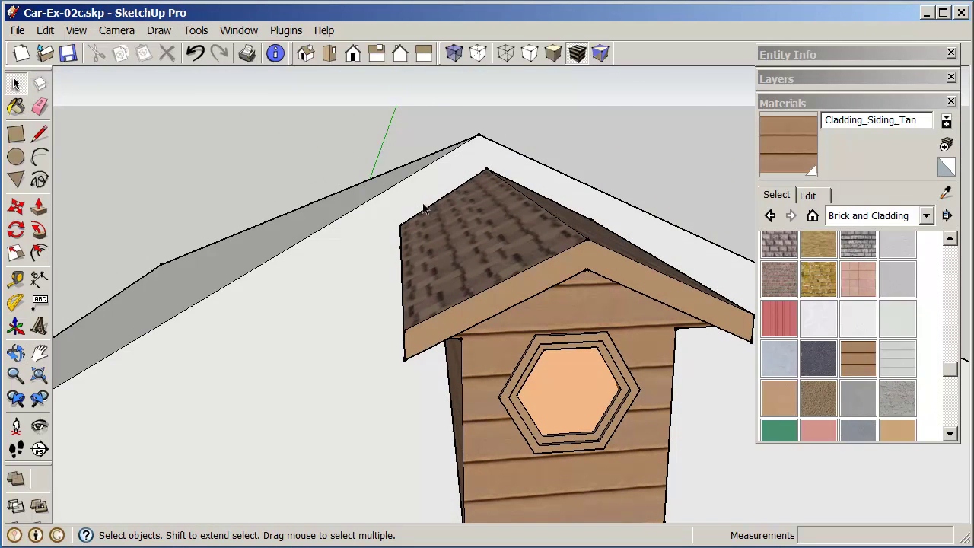
left_click(38, 374)
middle_click_drag(236, 365, 509, 342)
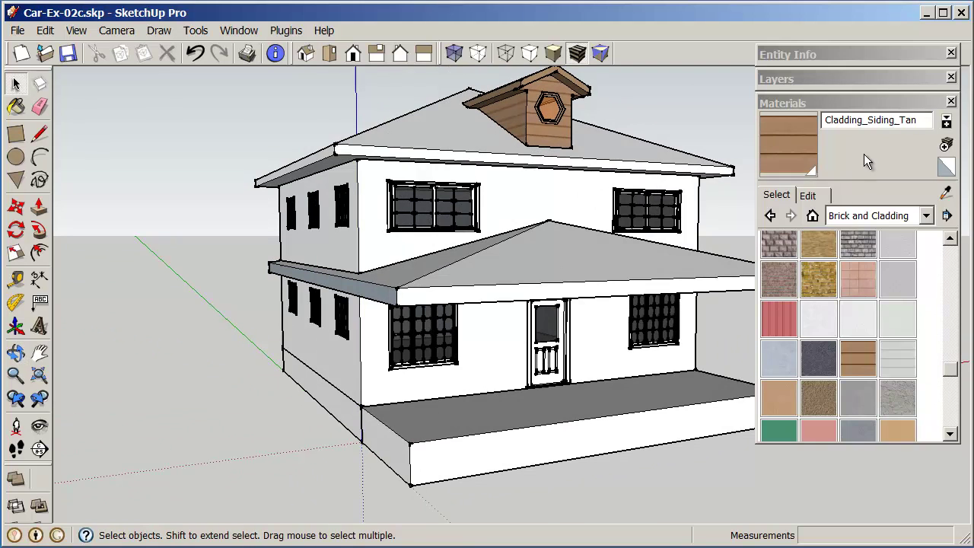
left_click(813, 216)
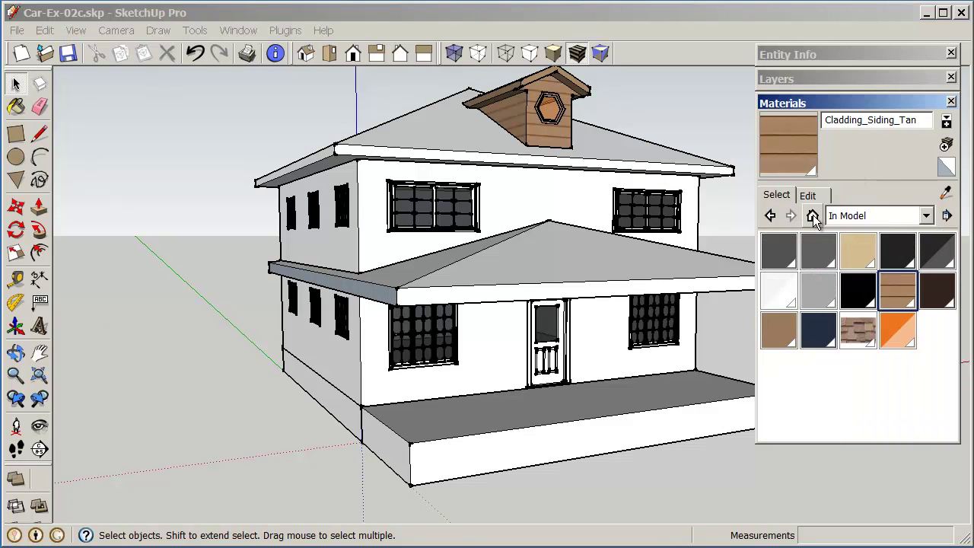
left_click(779, 330)
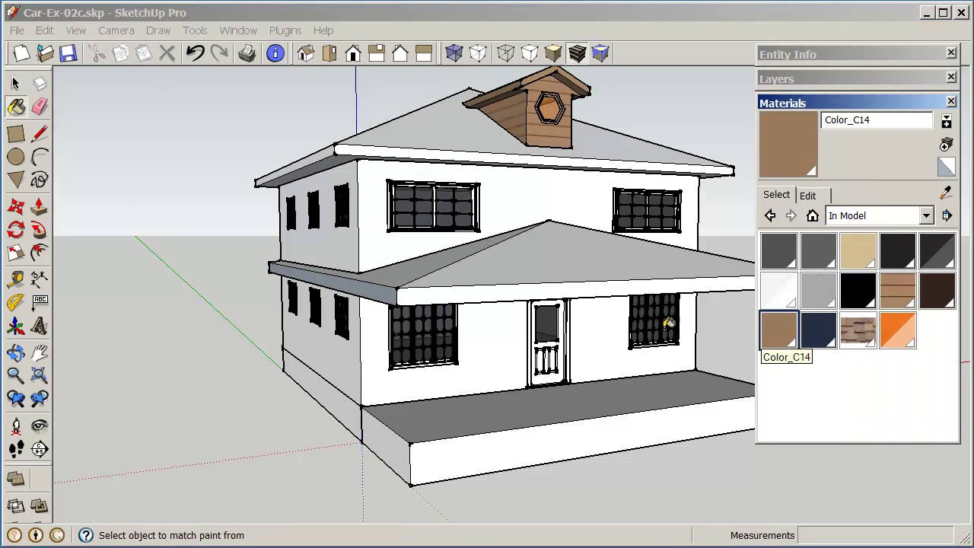
left_click(609, 331)
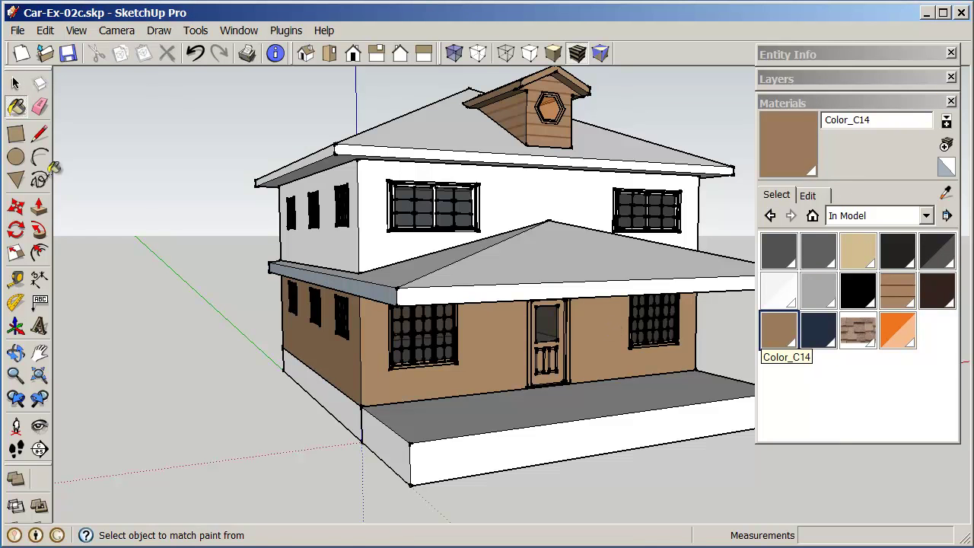
Edit the lower-storey wall group and paint the front walls with Cladding_Siding_Tan
left_click(16, 83)
right_click(487, 338)
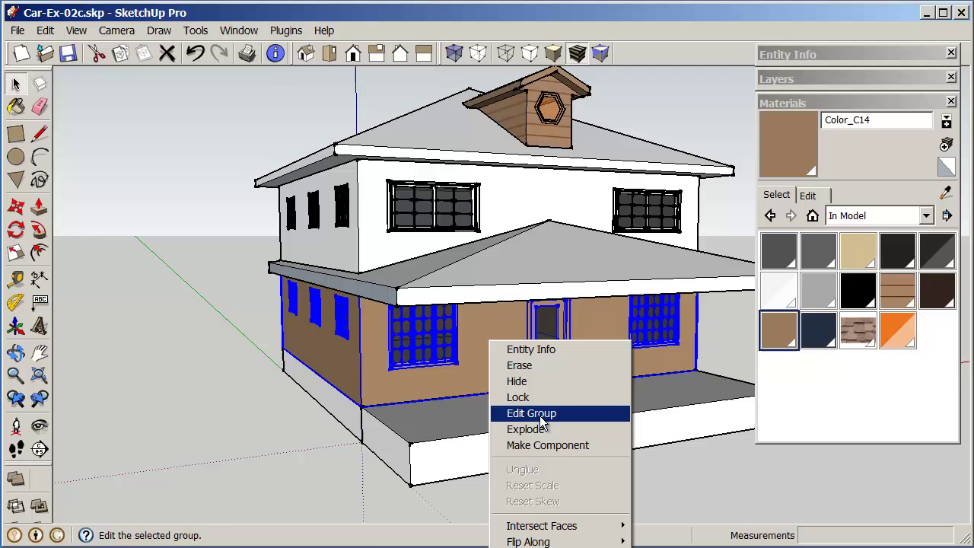
left_click(542, 417)
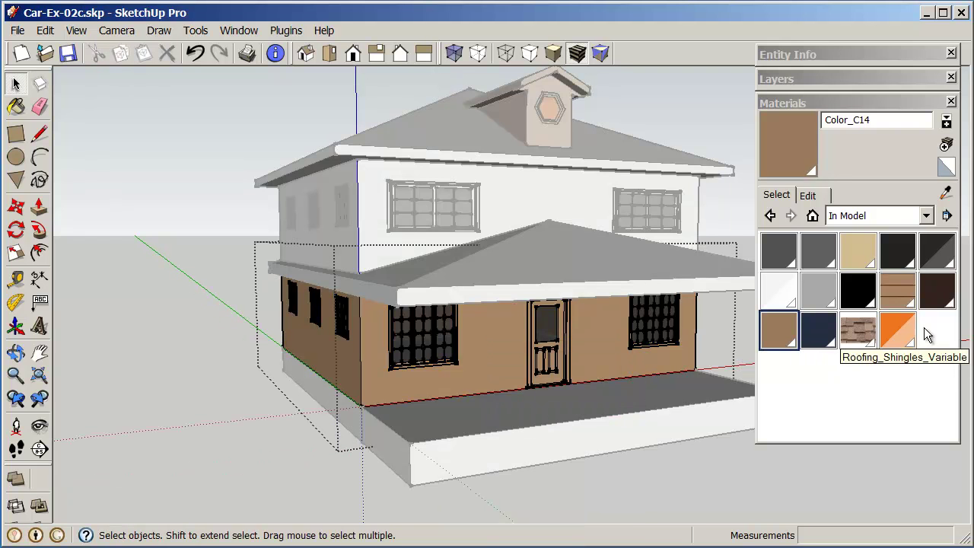
left_click(897, 289)
left_click(609, 342)
Orbit around the house, painting each remaining lower wall with the tan siding
mouse_move(498, 348)
middle_mouse_down()
mouse_move(615, 367)
mouse_move(526, 363)
middle_mouse_up()
left_click(370, 330)
middle_click_drag(369, 331, 477, 363)
left_click(397, 373)
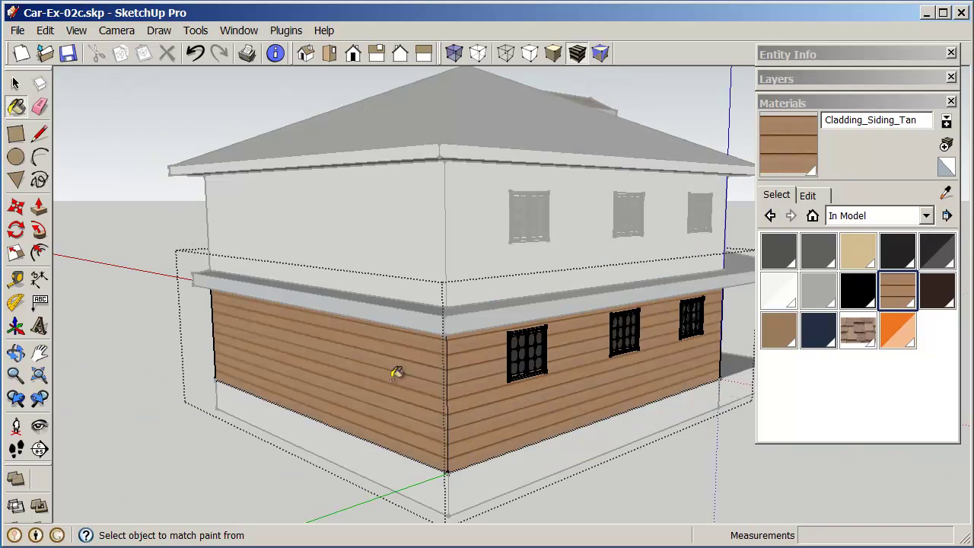
mouse_move(397, 373)
middle_mouse_down()
mouse_move(681, 366)
mouse_move(463, 366)
middle_mouse_up()
left_click(432, 369)
mouse_move(328, 366)
middle_mouse_down()
mouse_move(503, 389)
mouse_move(627, 386)
mouse_move(668, 319)
mouse_move(679, 411)
middle_mouse_up()
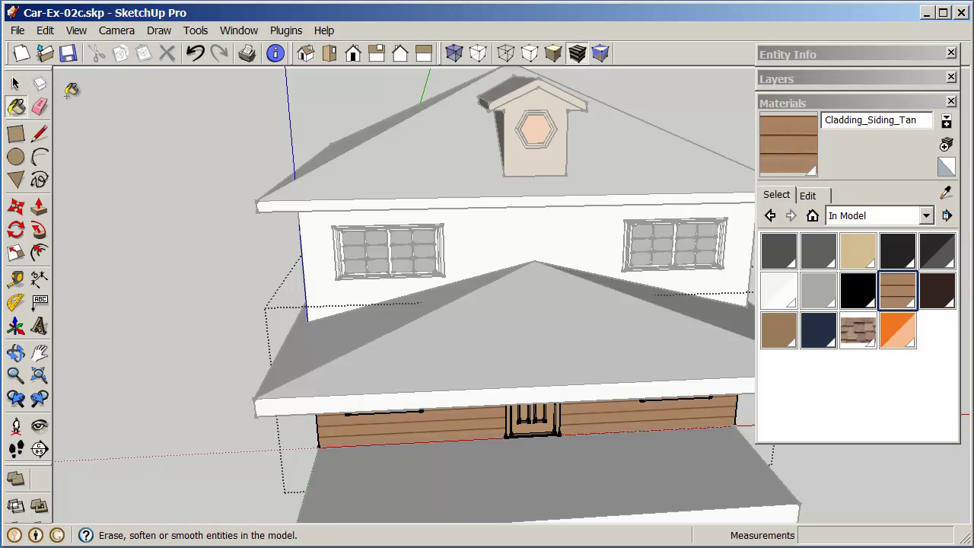
Exit the wall group and paint both the upper and lower roofs brown Color_C14
middle_click_drag(353, 244, 402, 297)
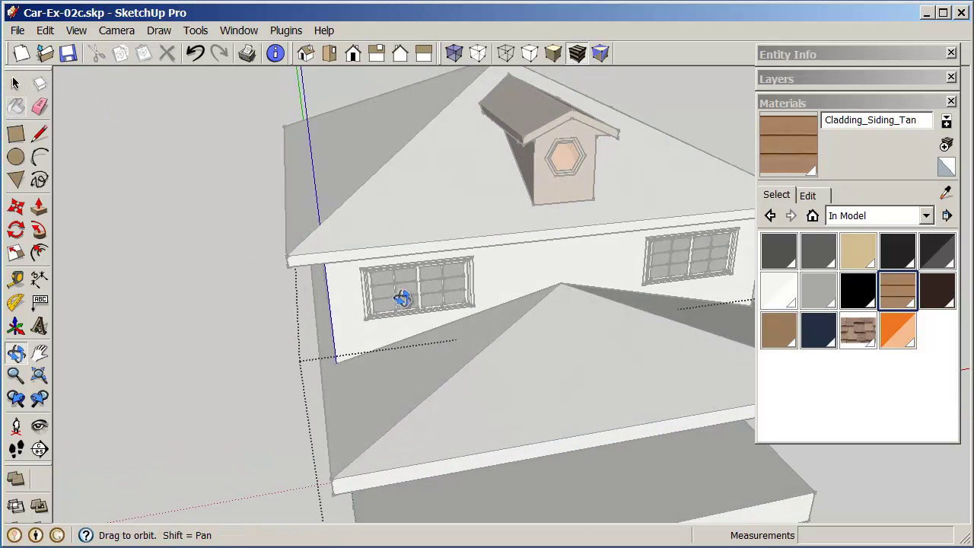
left_click(784, 338)
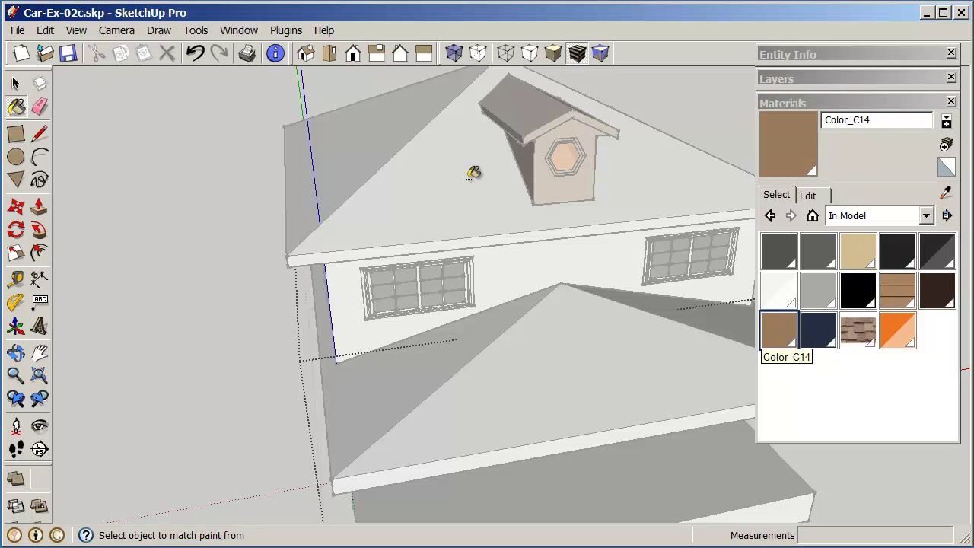
left_click(16, 83)
left_click(92, 115)
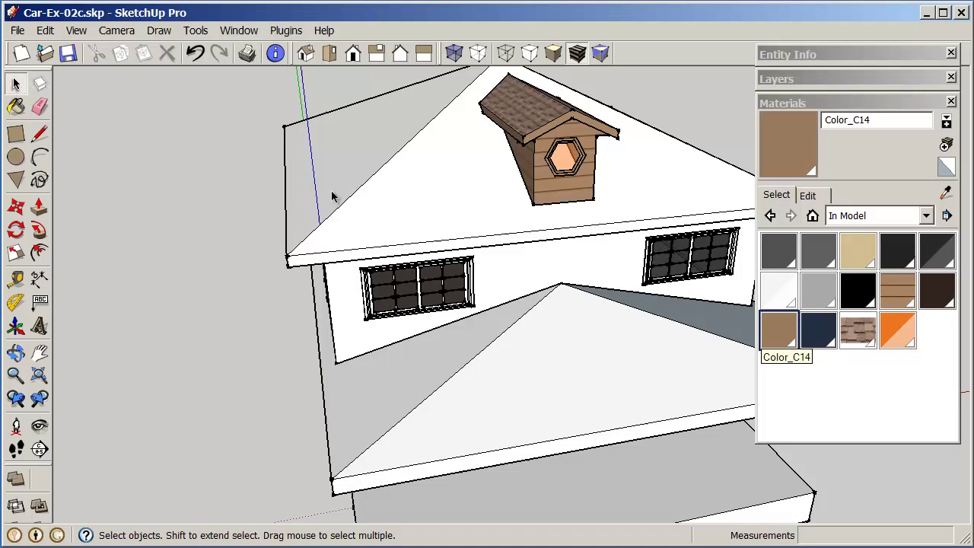
left_click(797, 169)
left_click(648, 182)
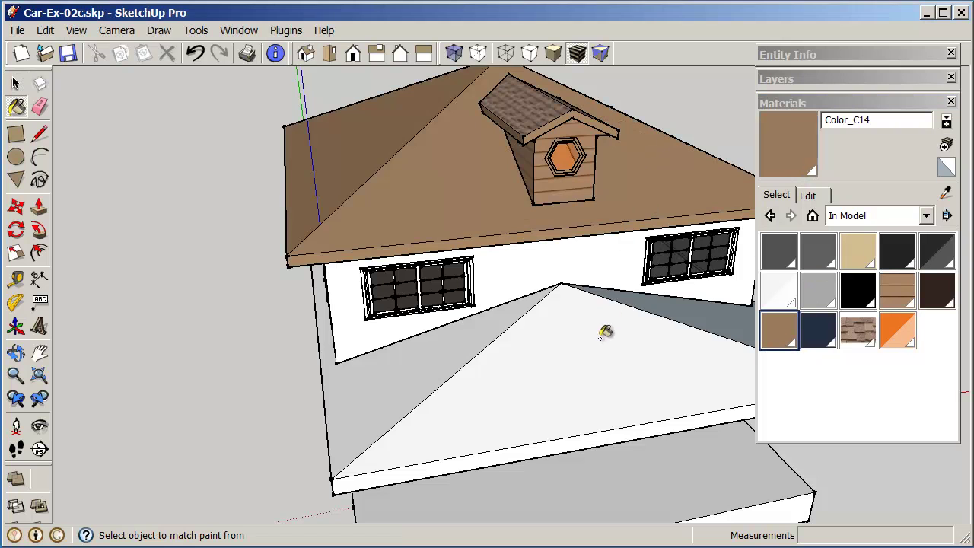
left_click(598, 341)
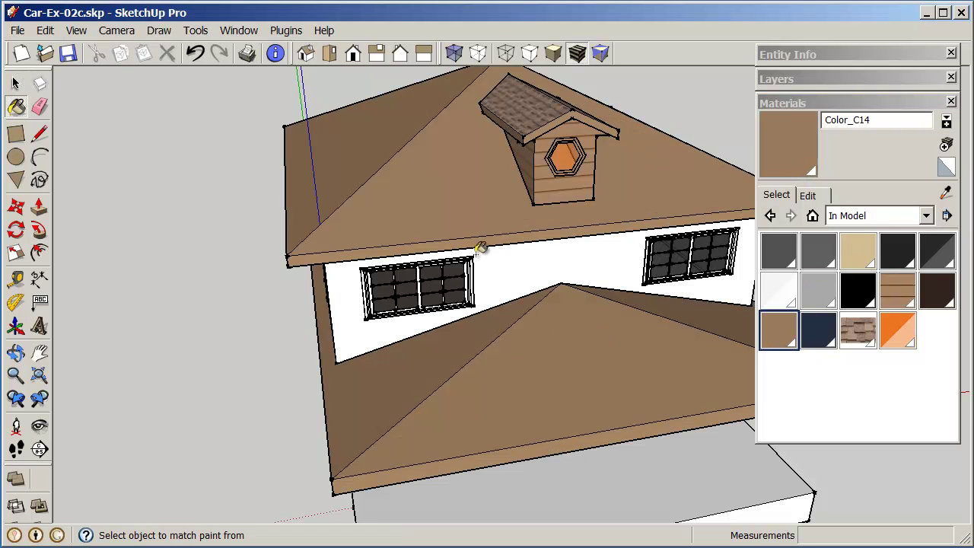
mouse_move(483, 246)
middle_mouse_down()
mouse_move(500, 124)
mouse_move(479, 115)
mouse_move(465, 202)
mouse_move(474, 363)
mouse_move(461, 346)
middle_mouse_up()
key("alt")
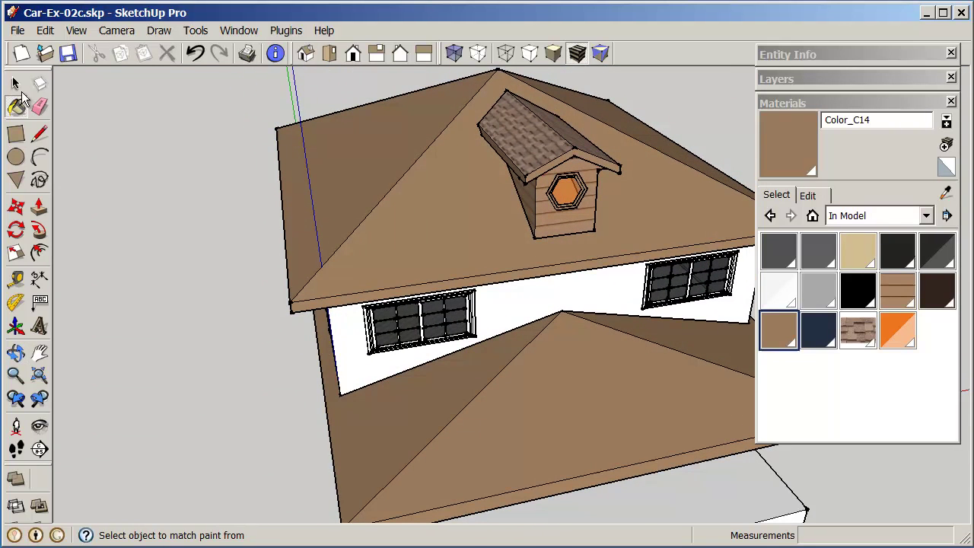
Edit the upper roof group, paint its front and hip faces with Roofing_Shingles_Variable, then exit
left_click(15, 82)
left_click(416, 187)
right_click(416, 192)
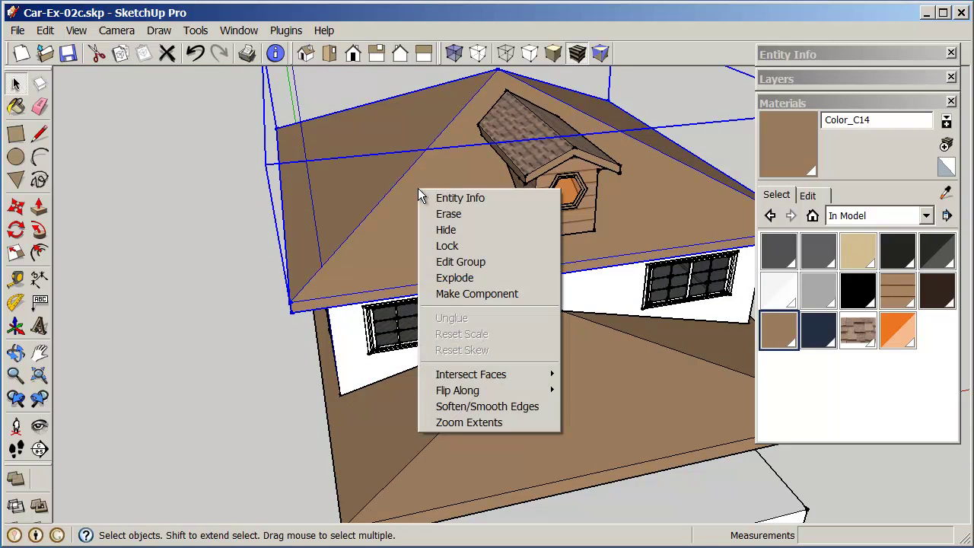
left_click(503, 261)
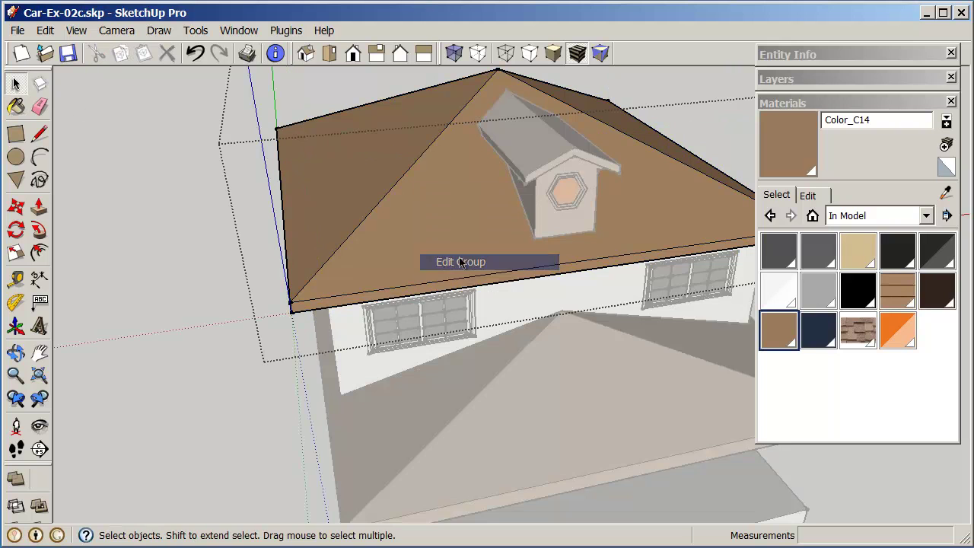
left_click(860, 334)
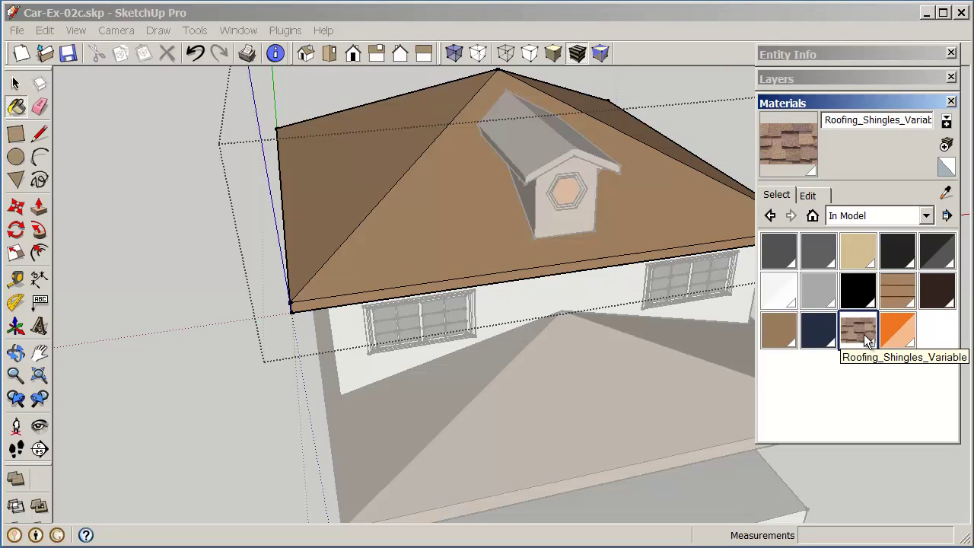
left_click(472, 202)
left_click(393, 153)
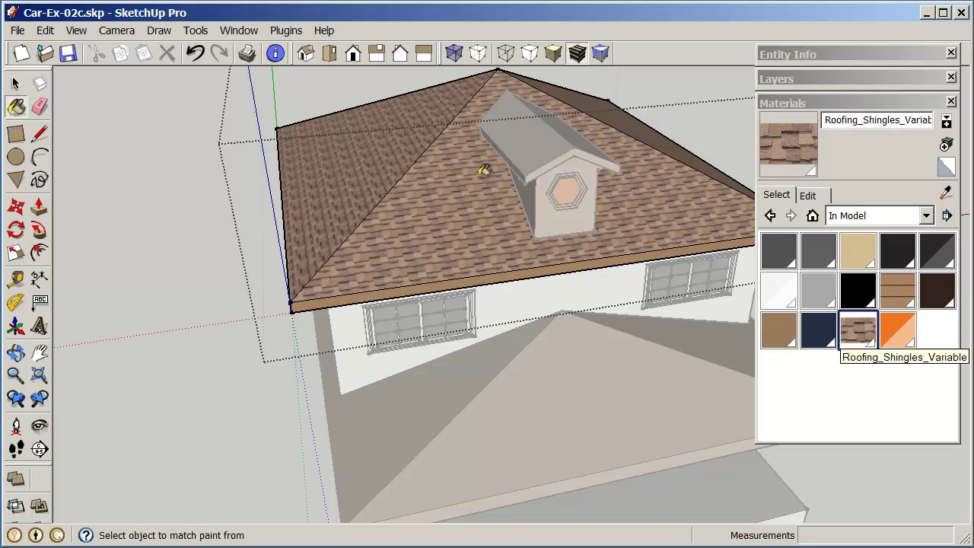
middle_click_drag(583, 91, 456, 115)
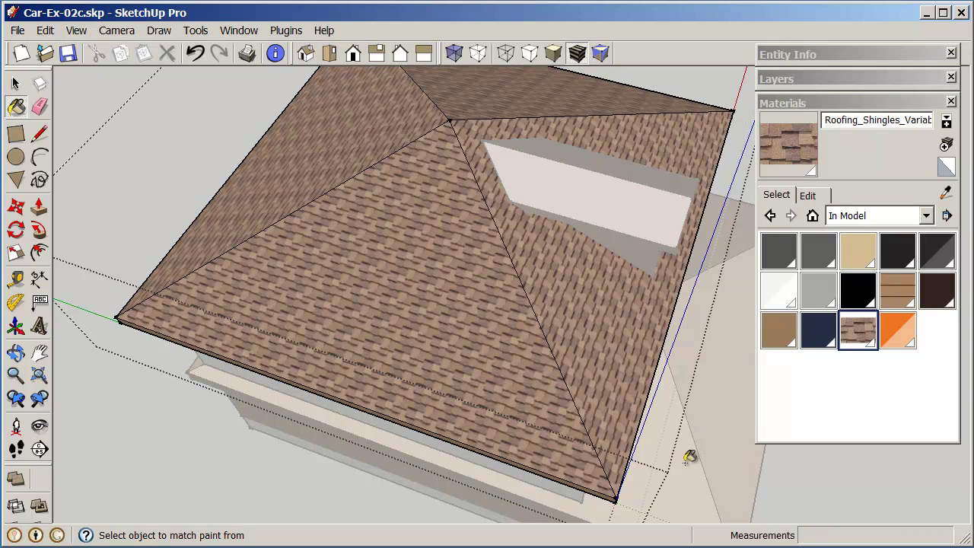
left_click(15, 83)
left_click(131, 397)
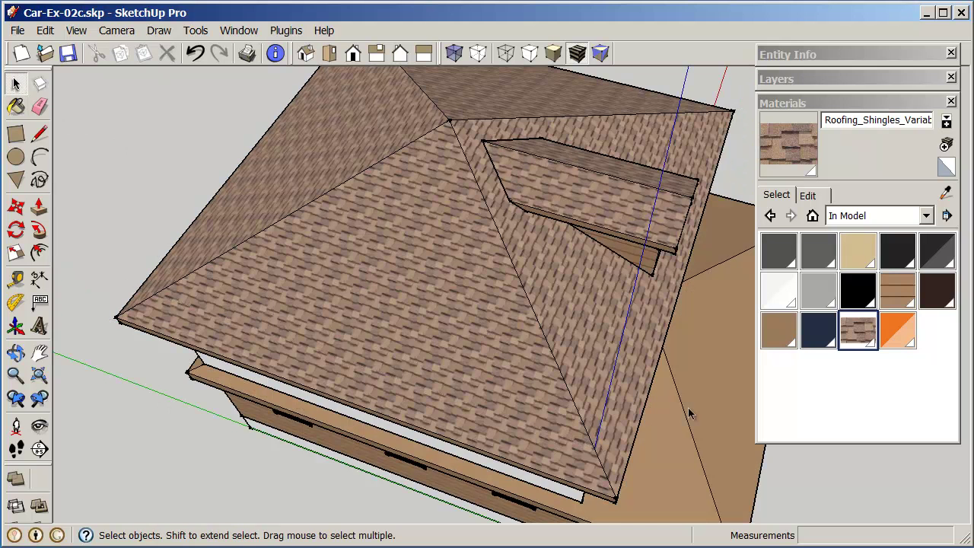
Edit the lower roof group and paint its faces and fascia with the shingle material
left_click(721, 397)
right_click(687, 395)
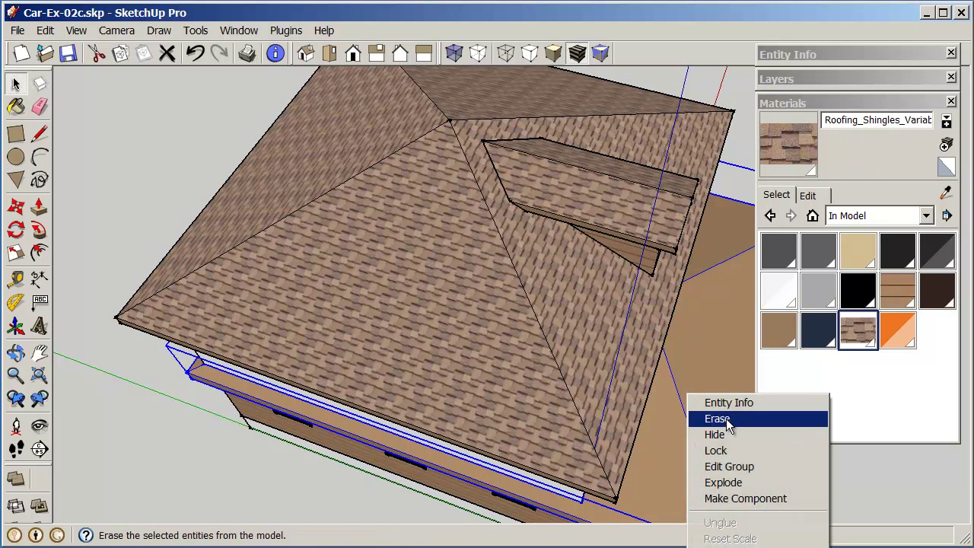
left_click(742, 470)
left_click(946, 193)
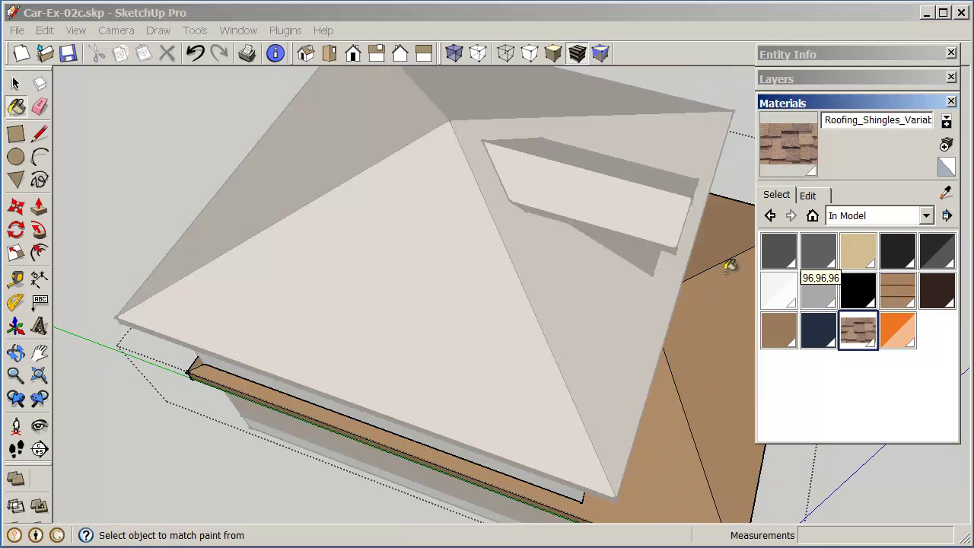
left_click(683, 435)
left_click(737, 245)
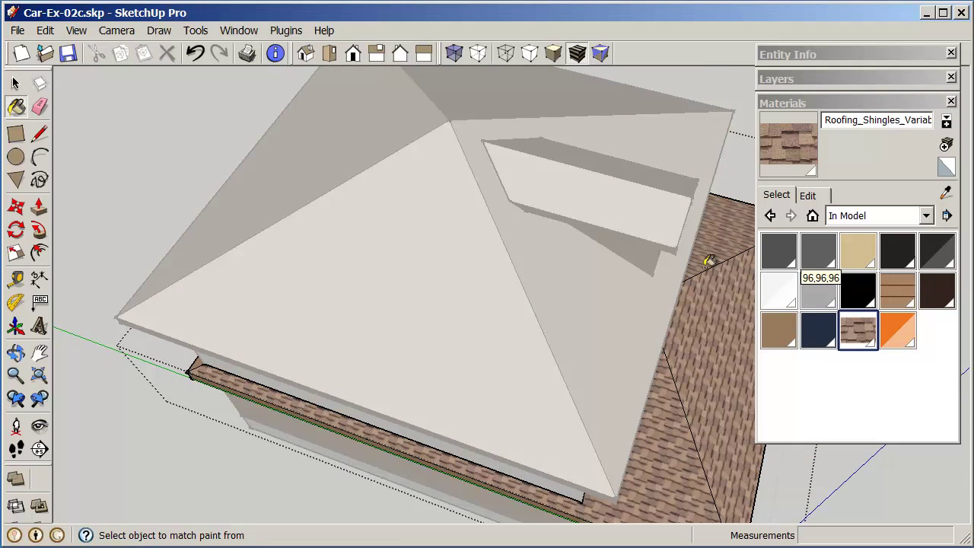
mouse_move(494, 316)
middle_mouse_down()
mouse_move(424, 328)
mouse_move(550, 294)
middle_mouse_up()
left_click(369, 429)
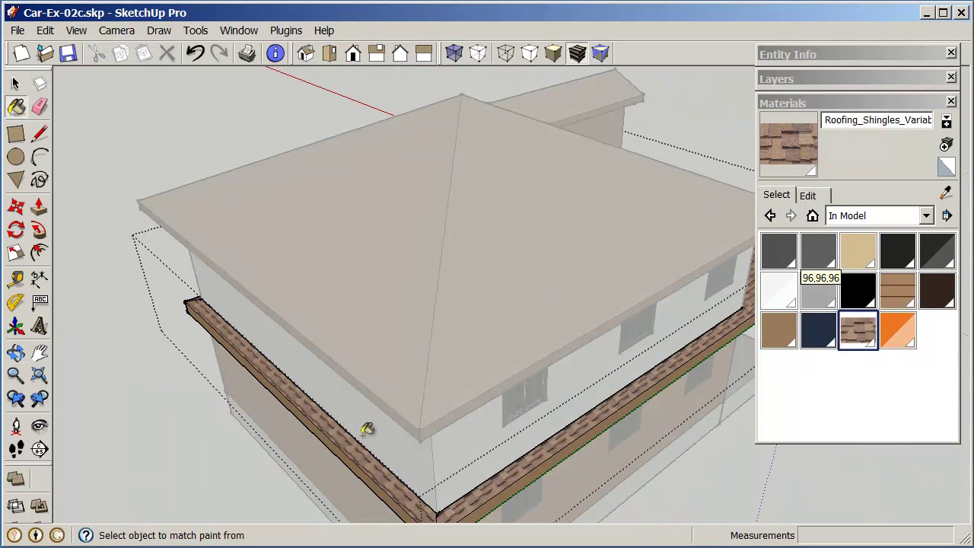
middle_click_drag(454, 398, 242, 332)
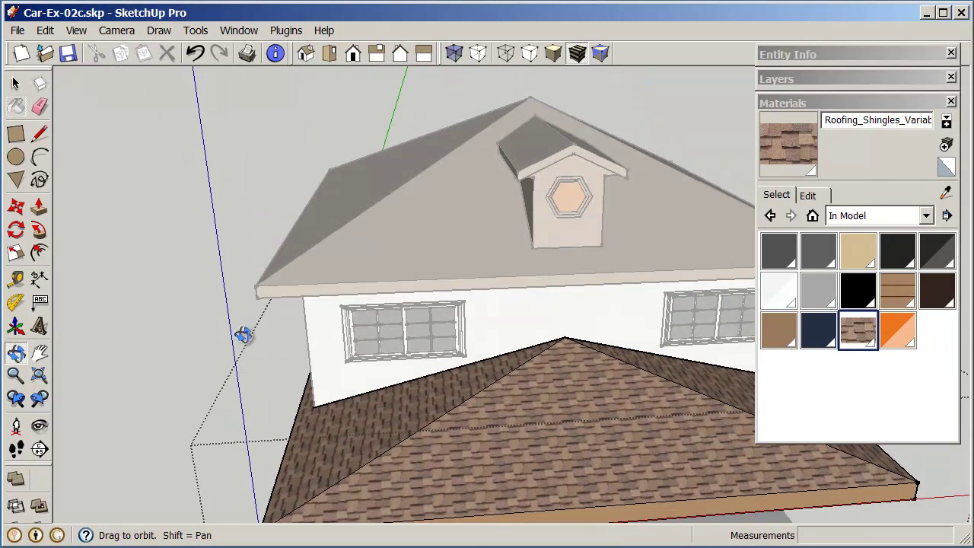
Fit the whole house in view, then pan, zoom and orbit to a three-quarter view
key("space")
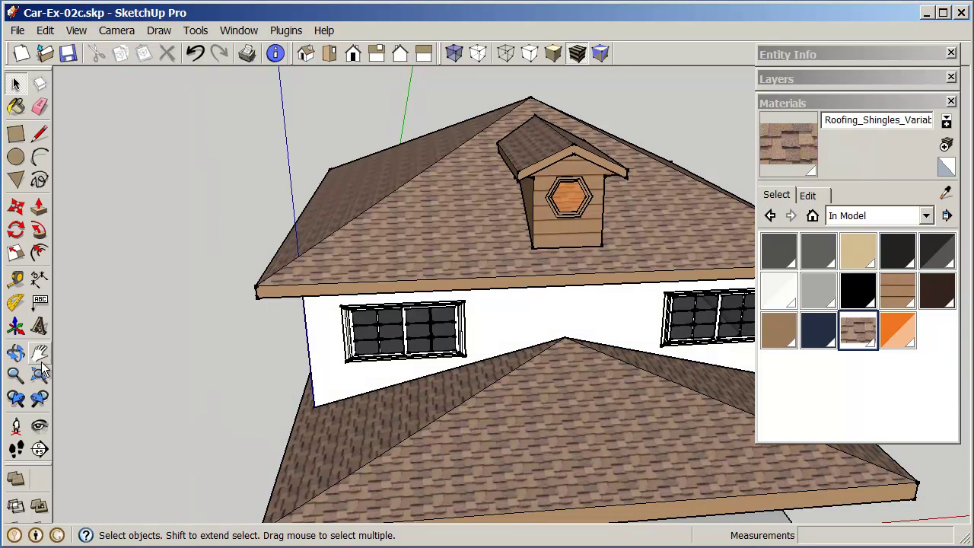
left_click(40, 374)
left_click_drag(396, 304, 102, 288)
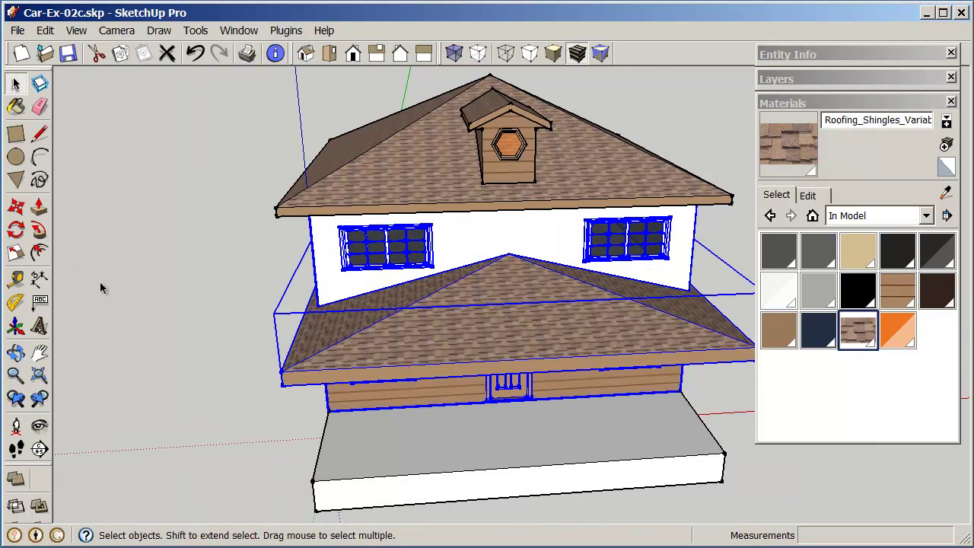
left_click(40, 352)
left_click_drag(555, 230, 510, 197)
left_click(15, 373)
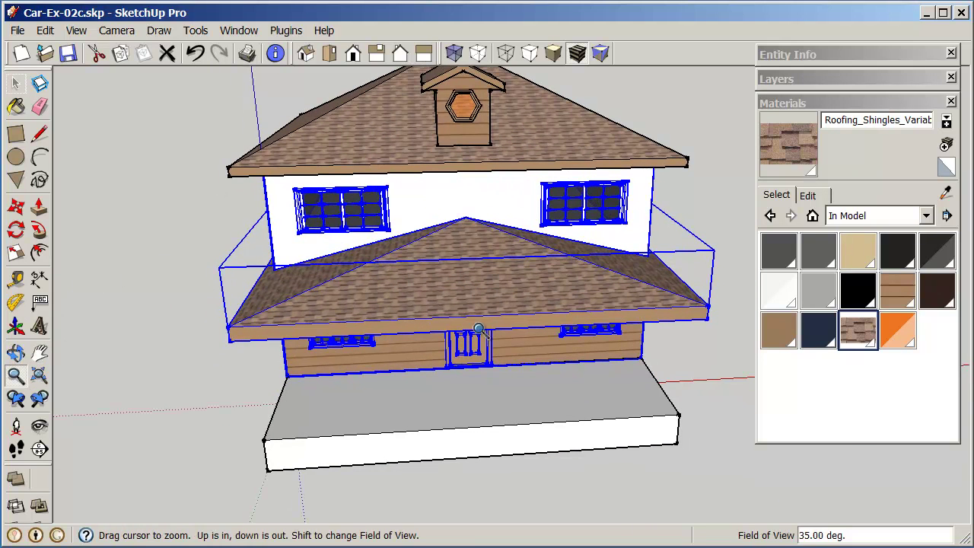
left_click_drag(540, 326, 548, 307)
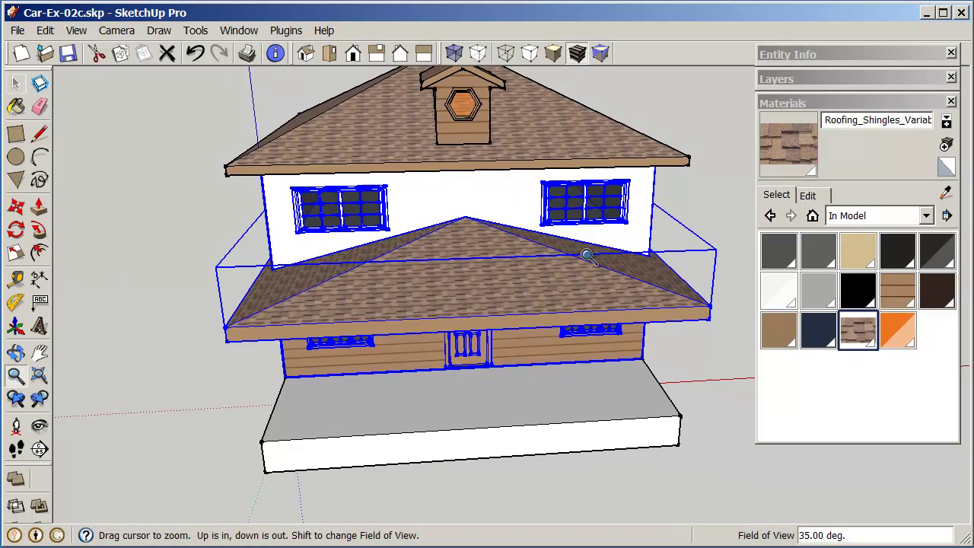
middle_click_drag(612, 251, 437, 272)
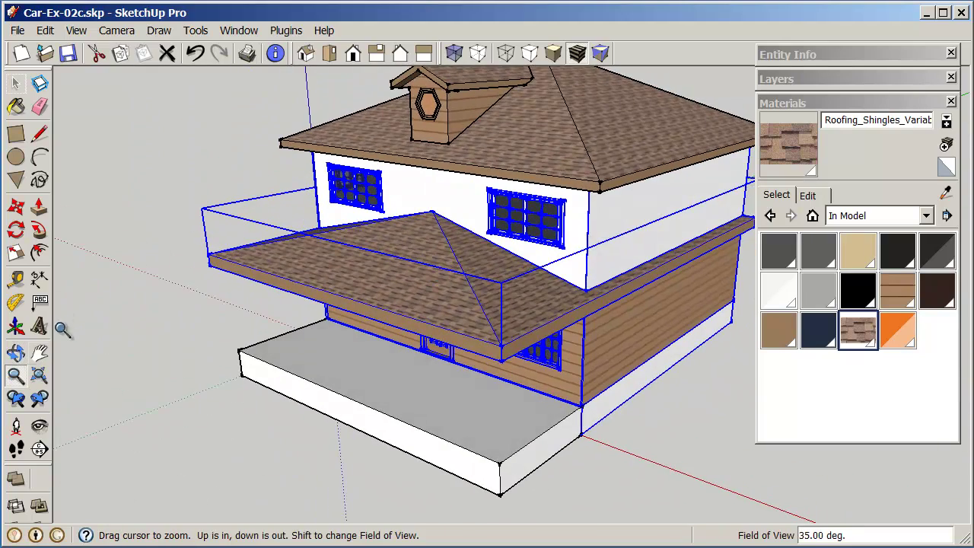
middle_click_drag(312, 316, 352, 331, "shift")
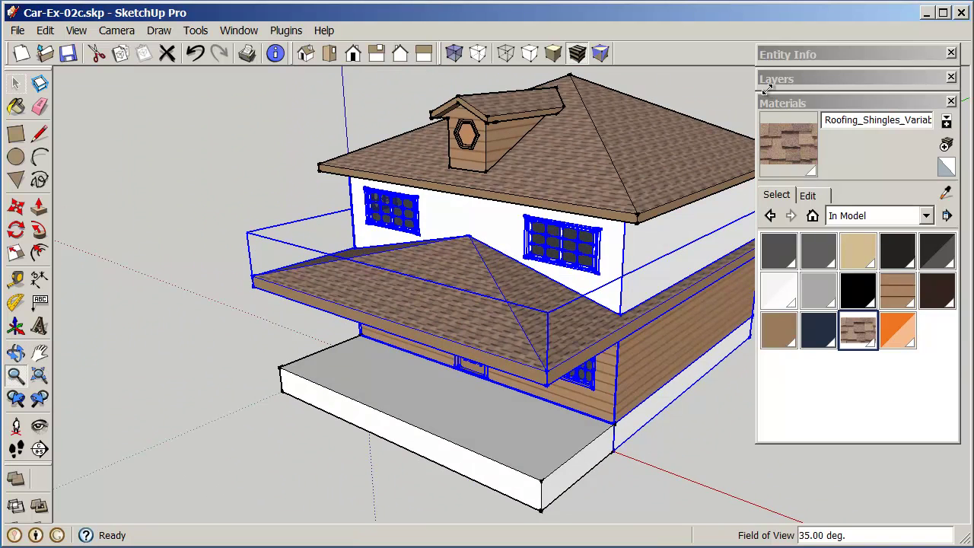
Collapse the Materials tray and deselect everything by clicking empty space
left_click(824, 100)
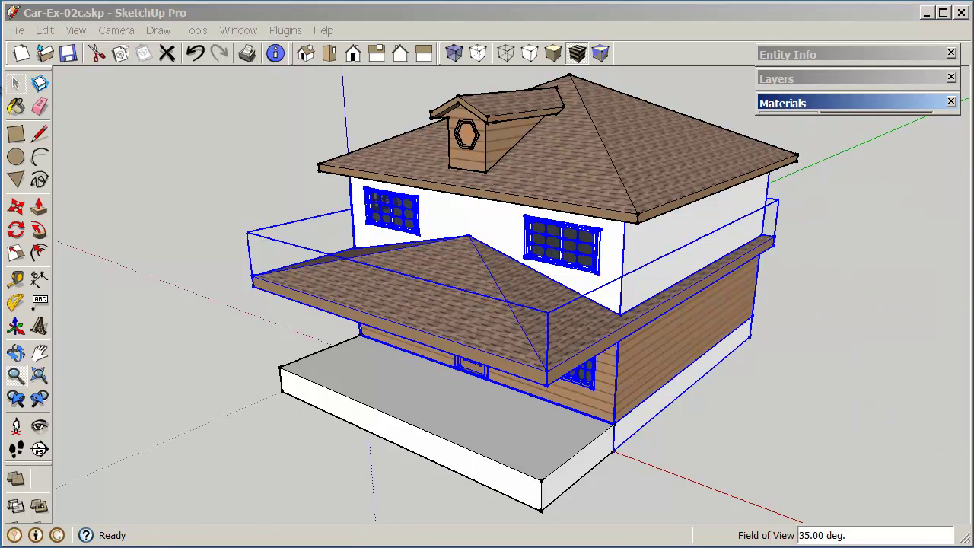
left_click(15, 85)
left_click(229, 198)
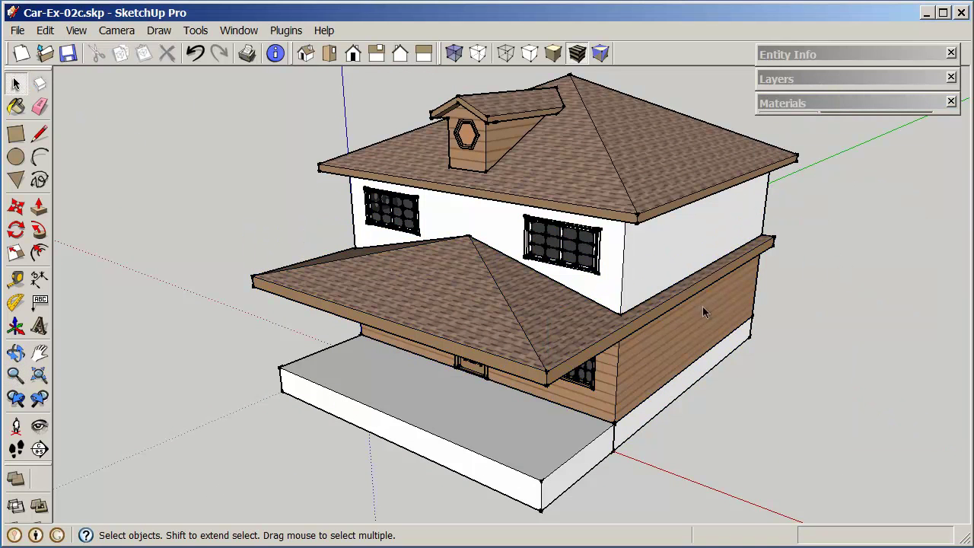